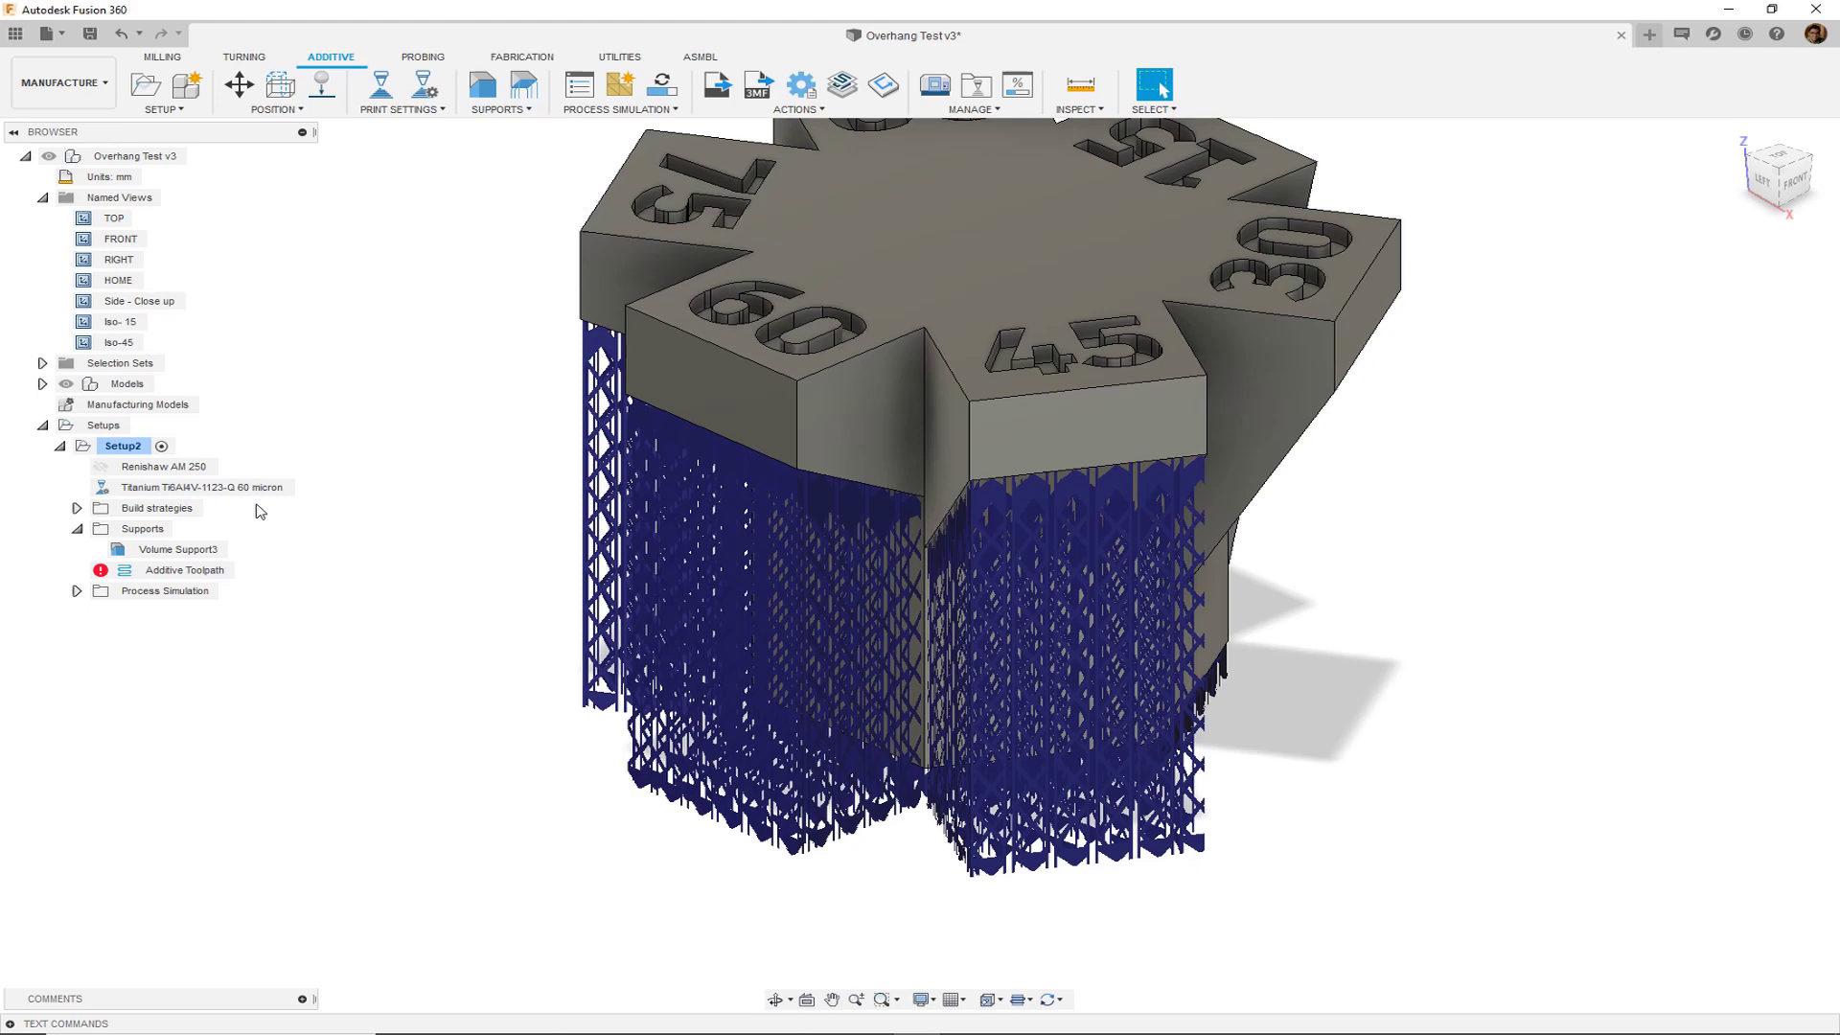
- Step through the saved HOME, Side - Close up and Iso- 15 named views of the unsupported part
{"action": "double_click", "coordinate": [119, 280]}
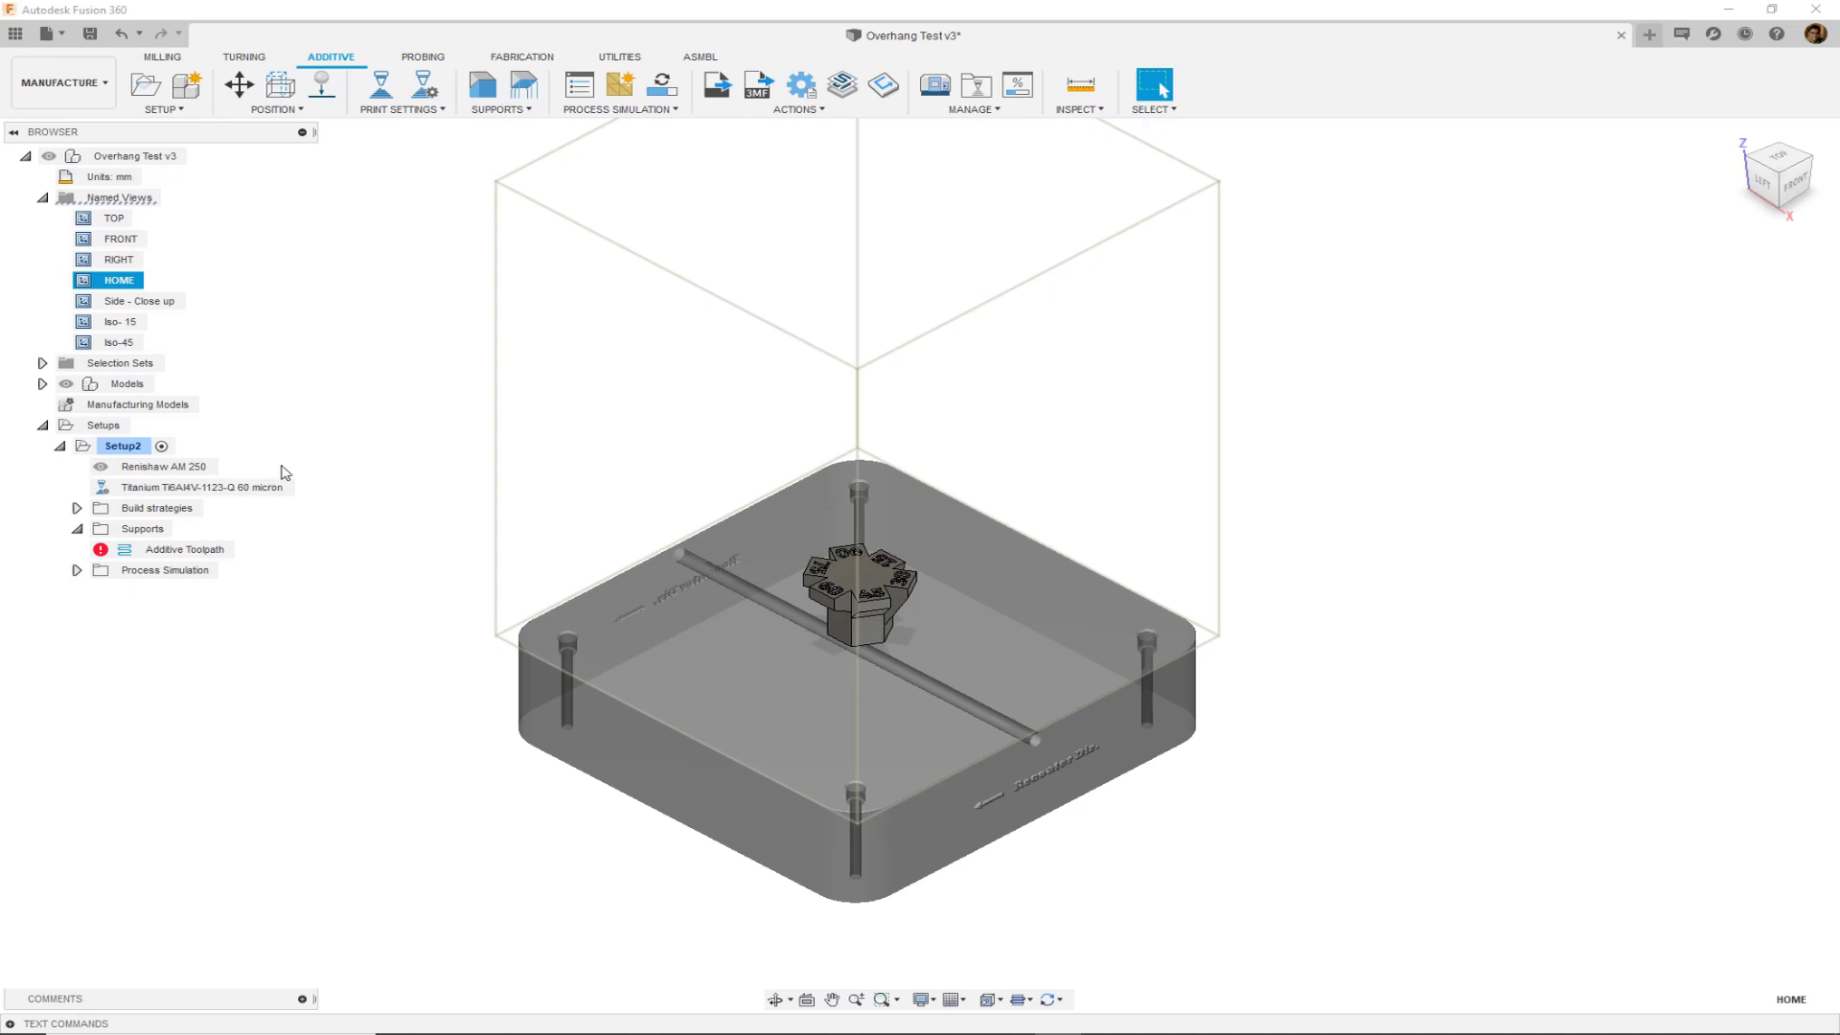
{"action": "double_click", "coordinate": [139, 302]}
{"action": "double_click", "coordinate": [140, 302]}
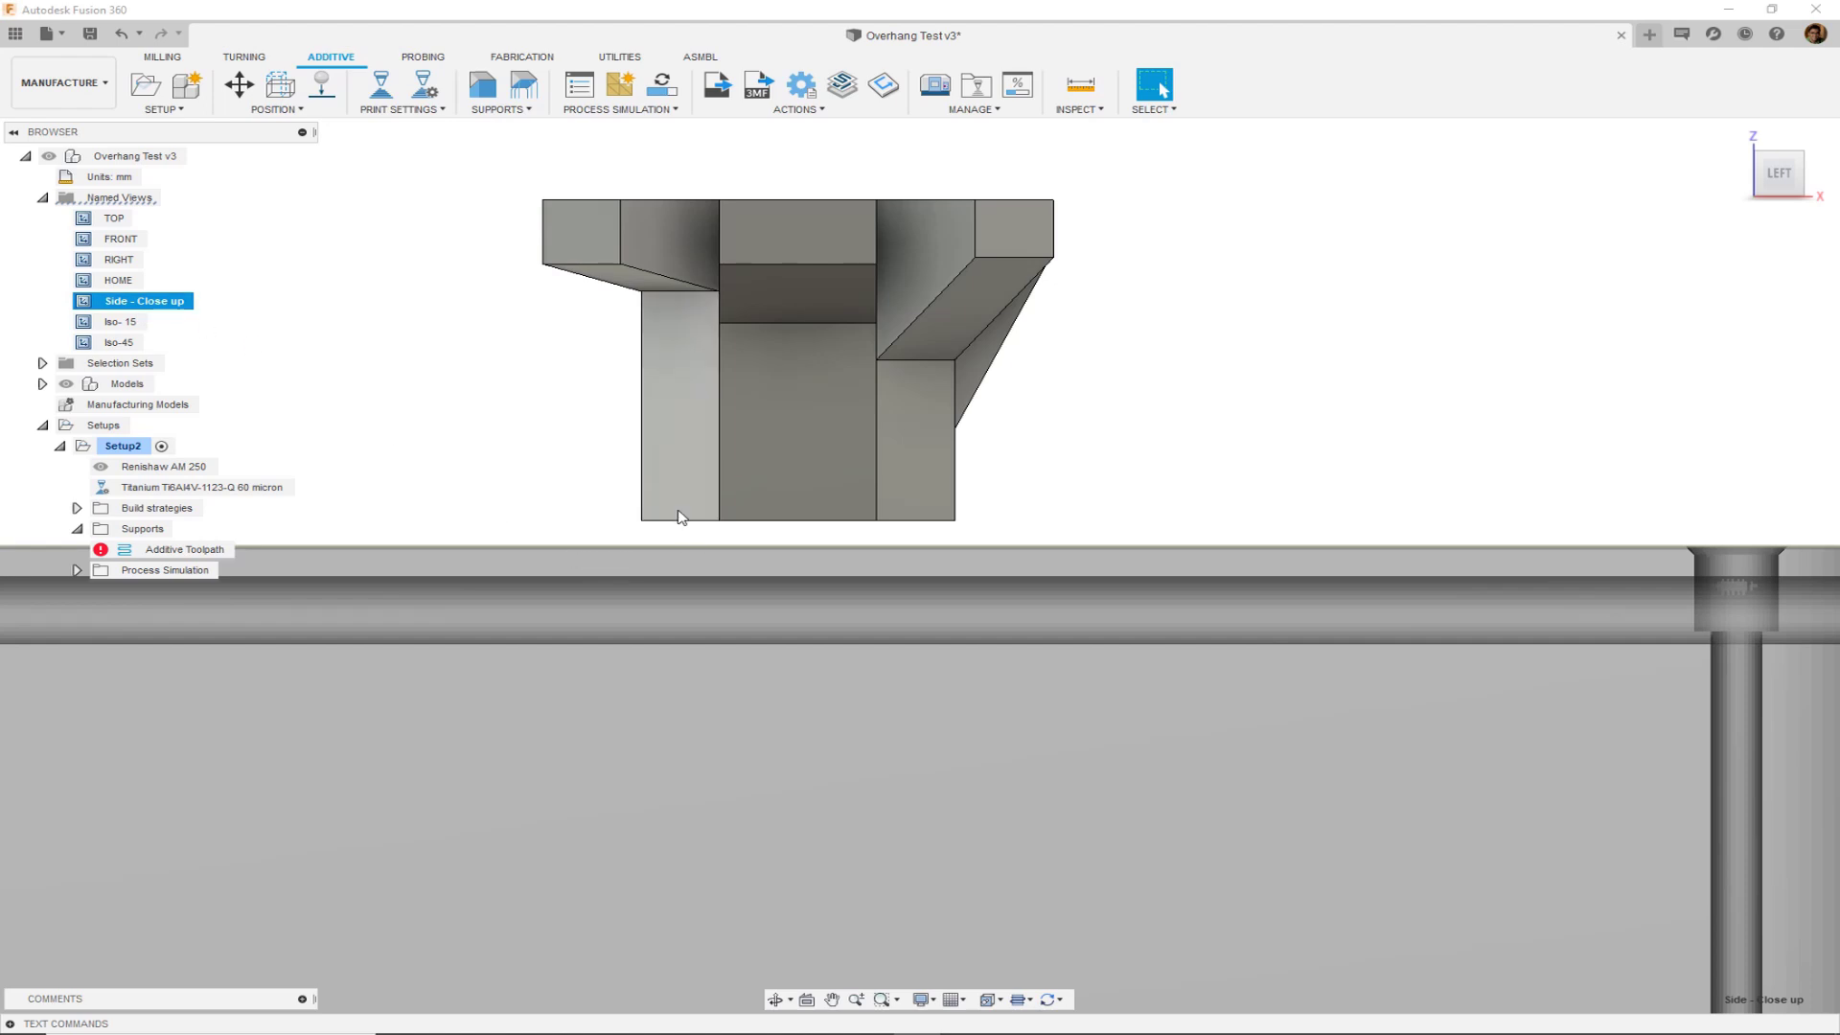
{"action": "double_click", "coordinate": [113, 324]}
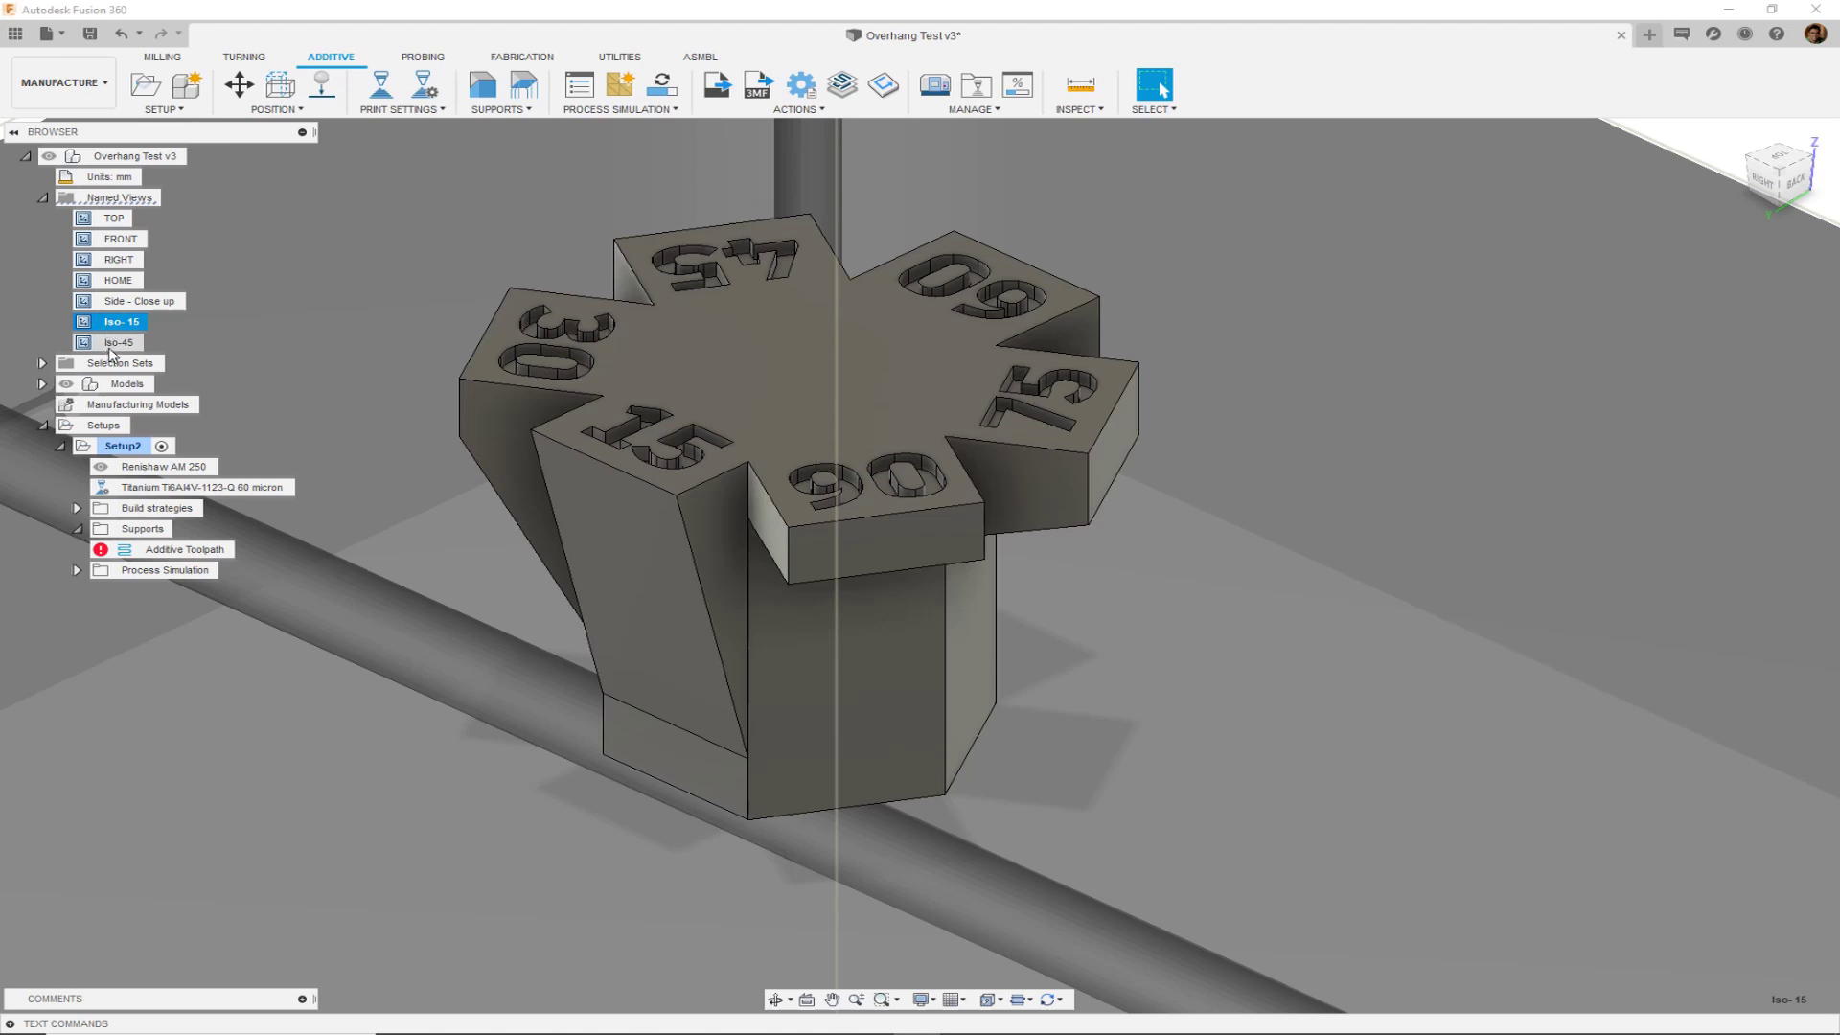
- Start a Volume Support and pick the whole Overhang Test v3 part as its supported target
{"action": "left_click", "coordinate": [515, 110]}
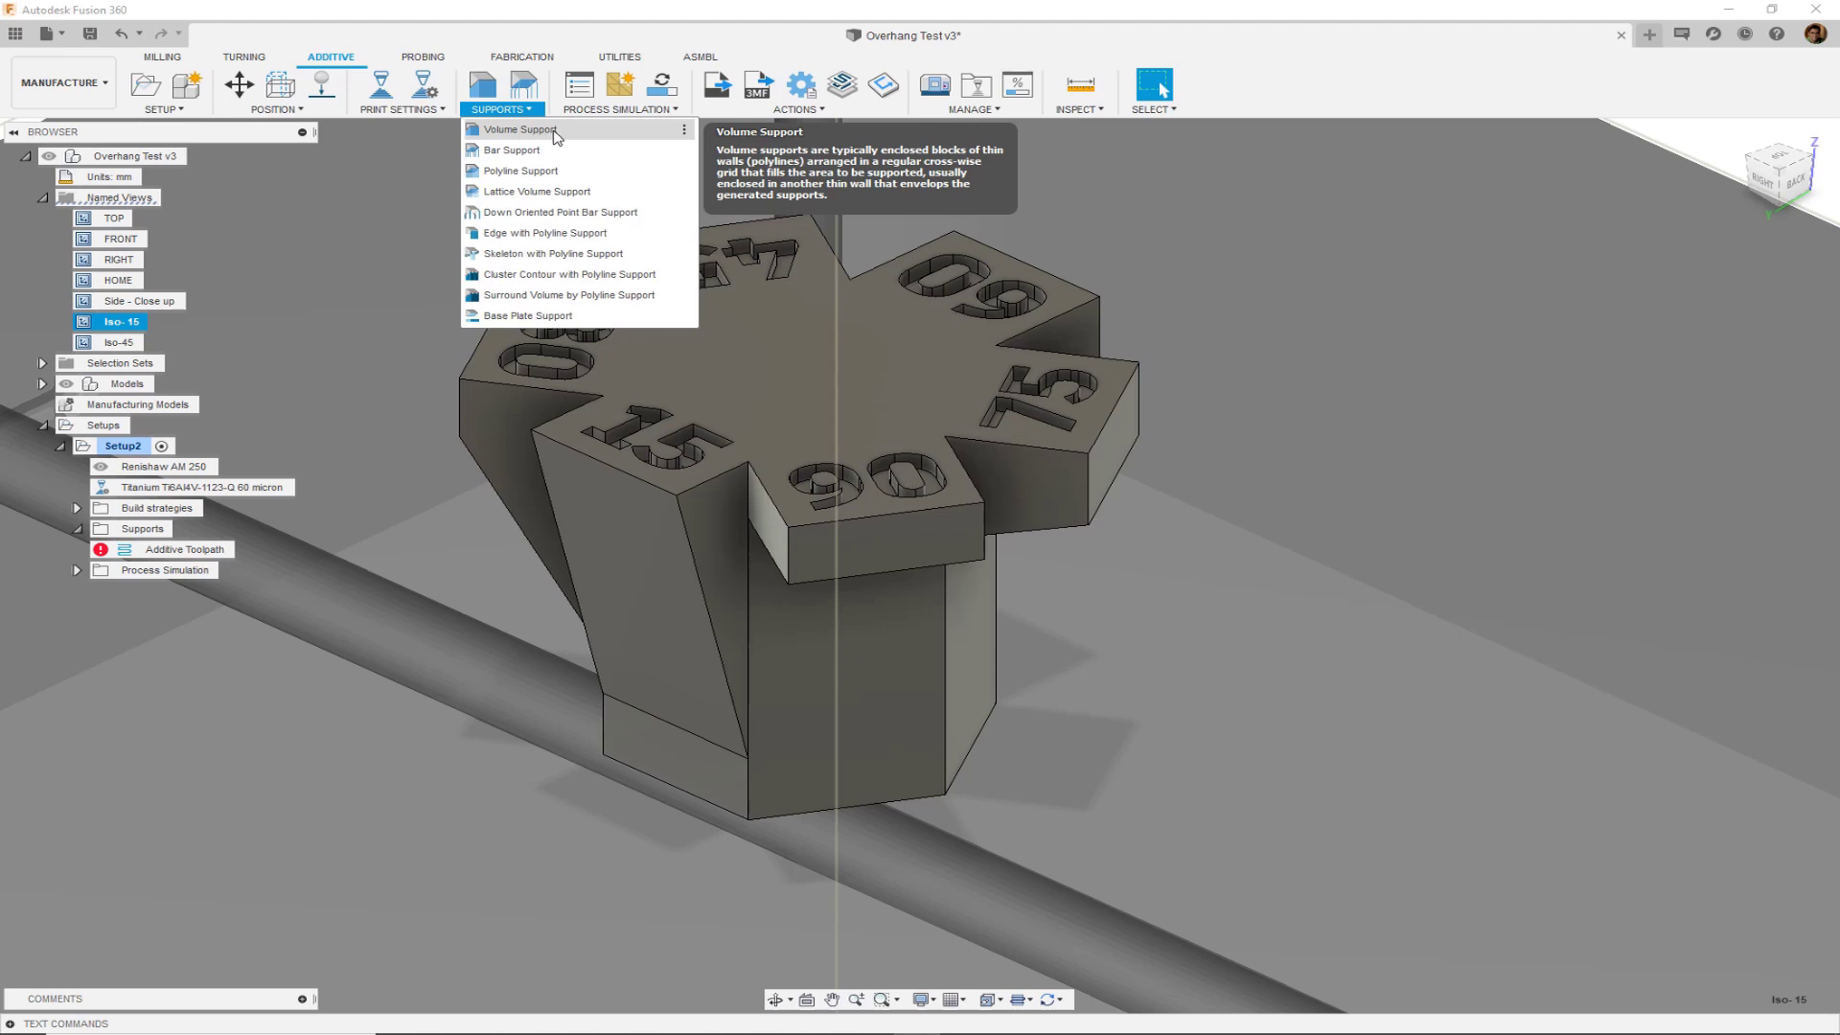
{"action": "left_click", "coordinate": [556, 132]}
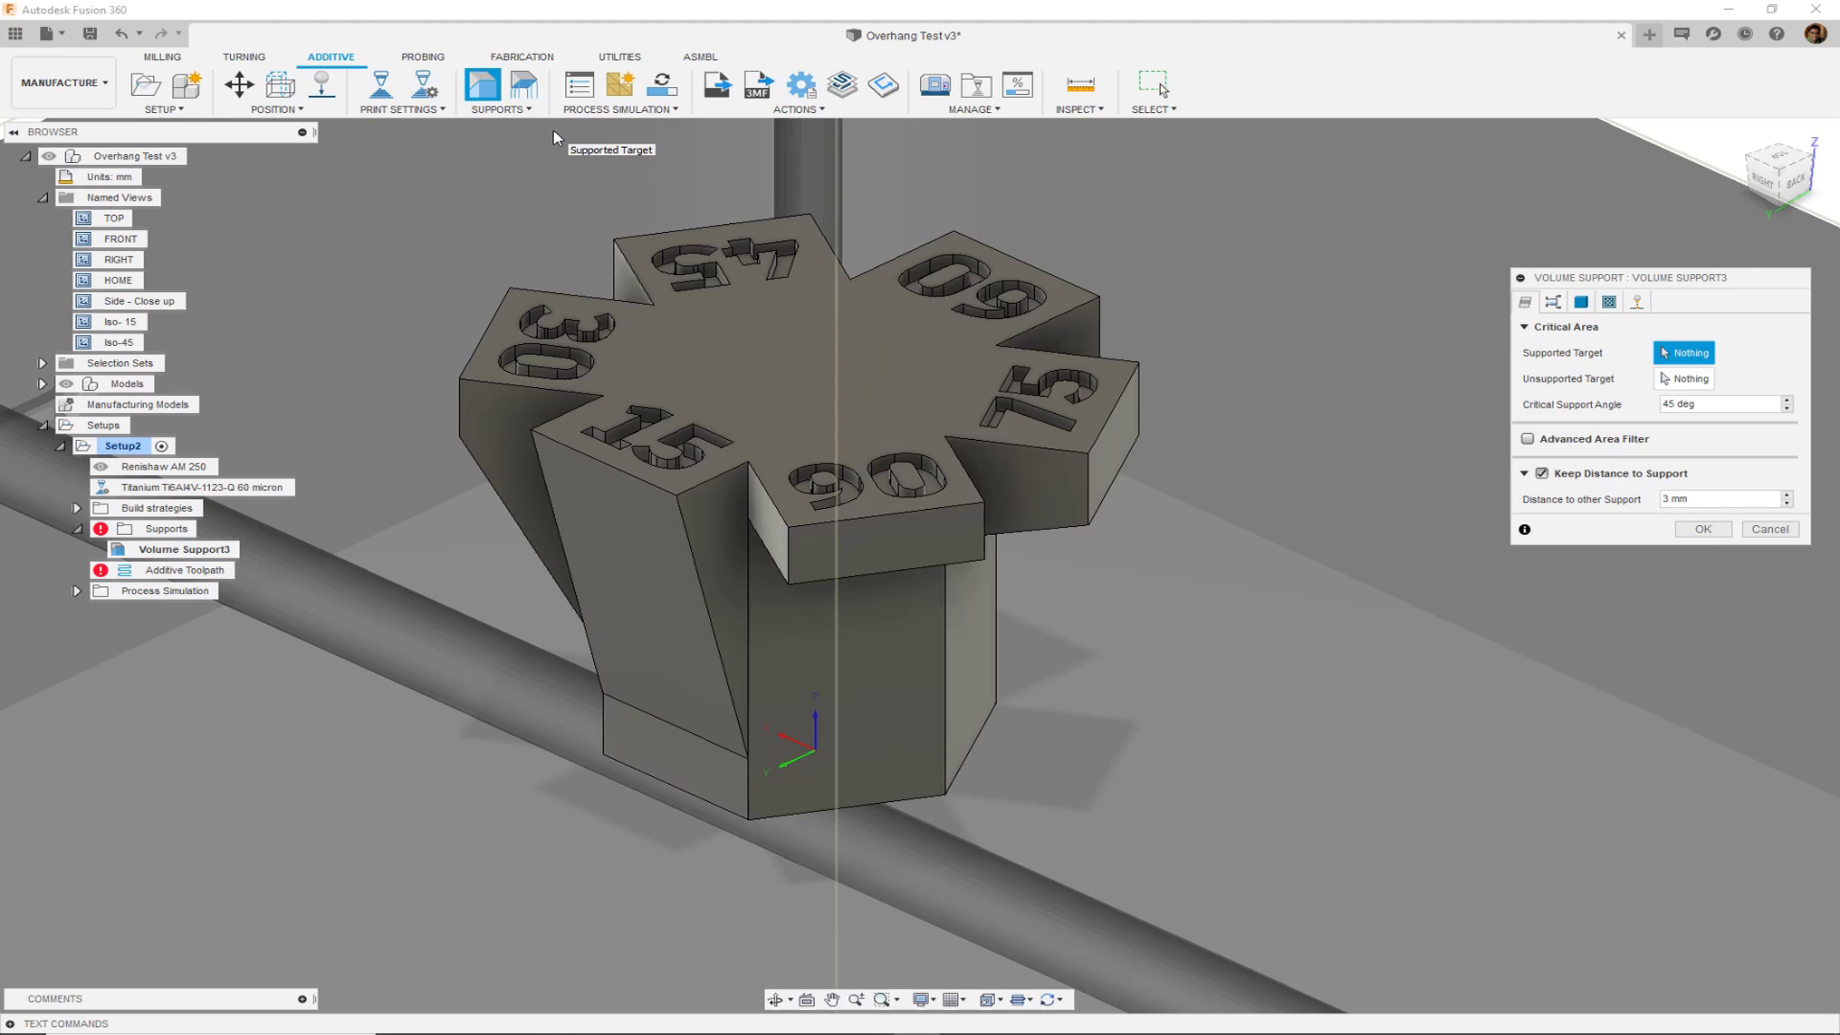
{"action": "left_click", "coordinate": [725, 401]}
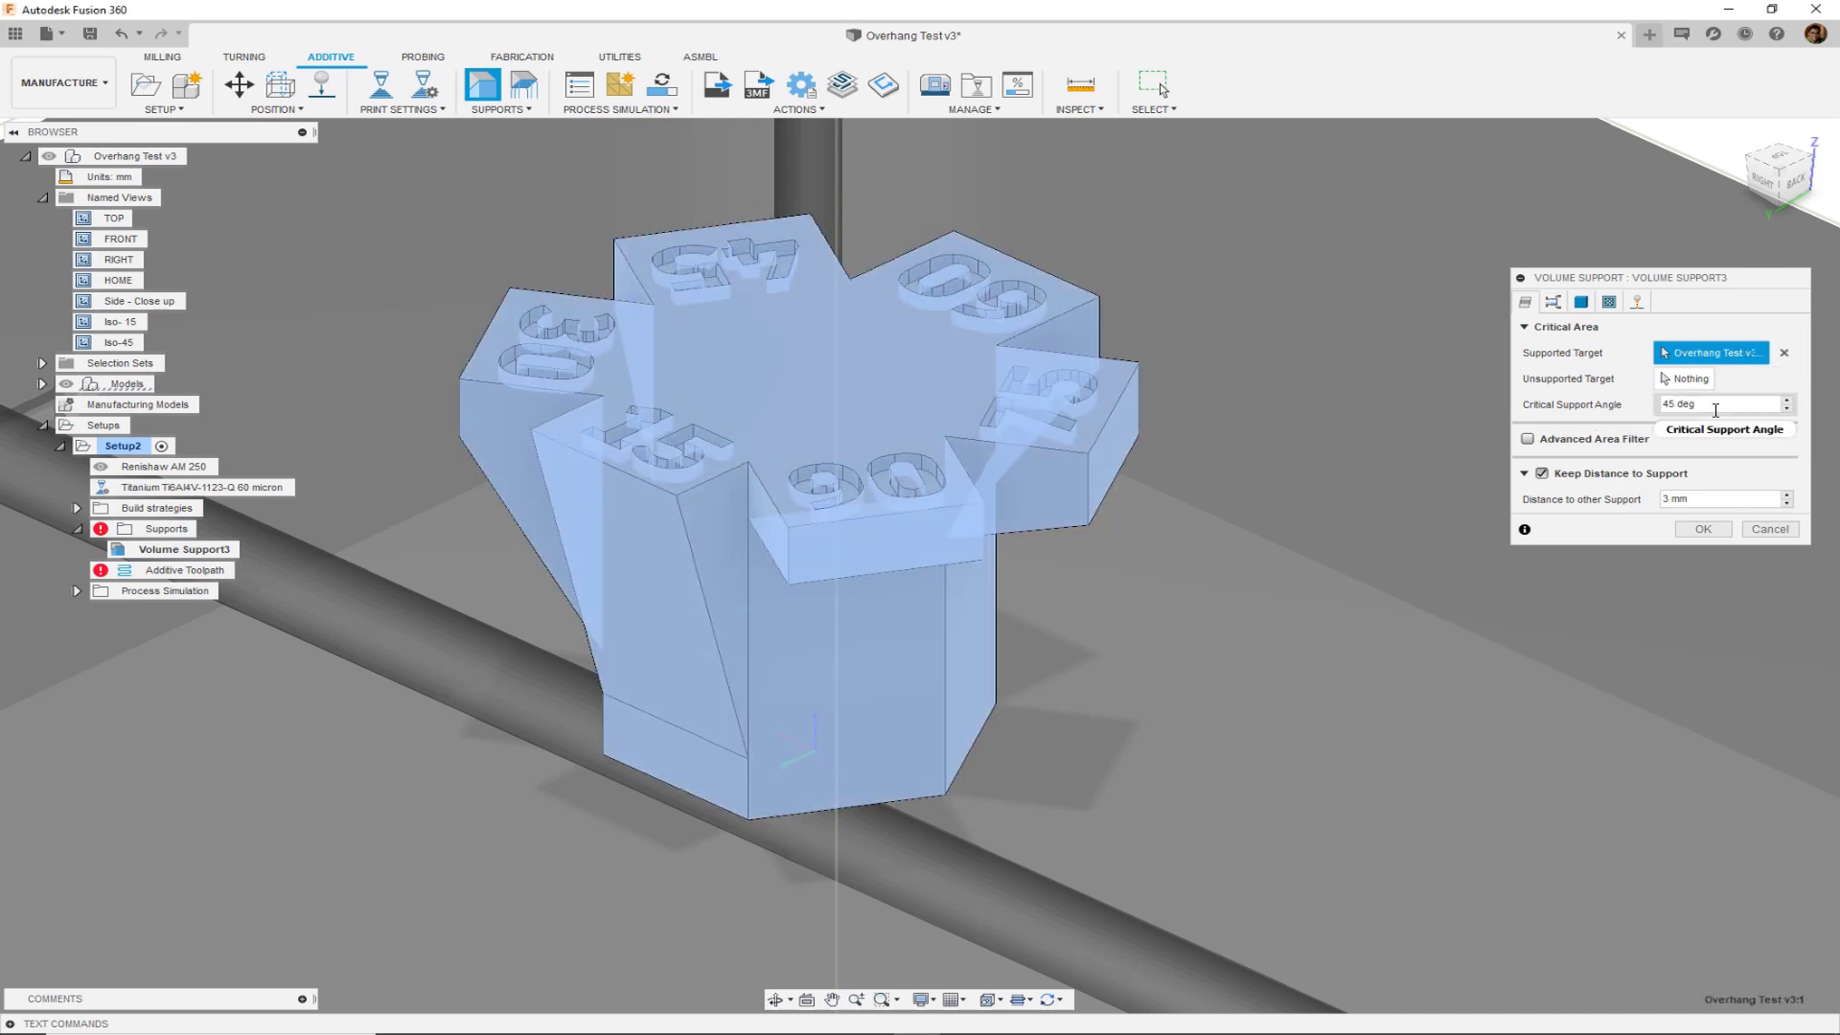
- Generate the lattice volume supports and check them from the Side - Close up and Iso- 15 views
{"action": "left_click", "coordinate": [1703, 529]}
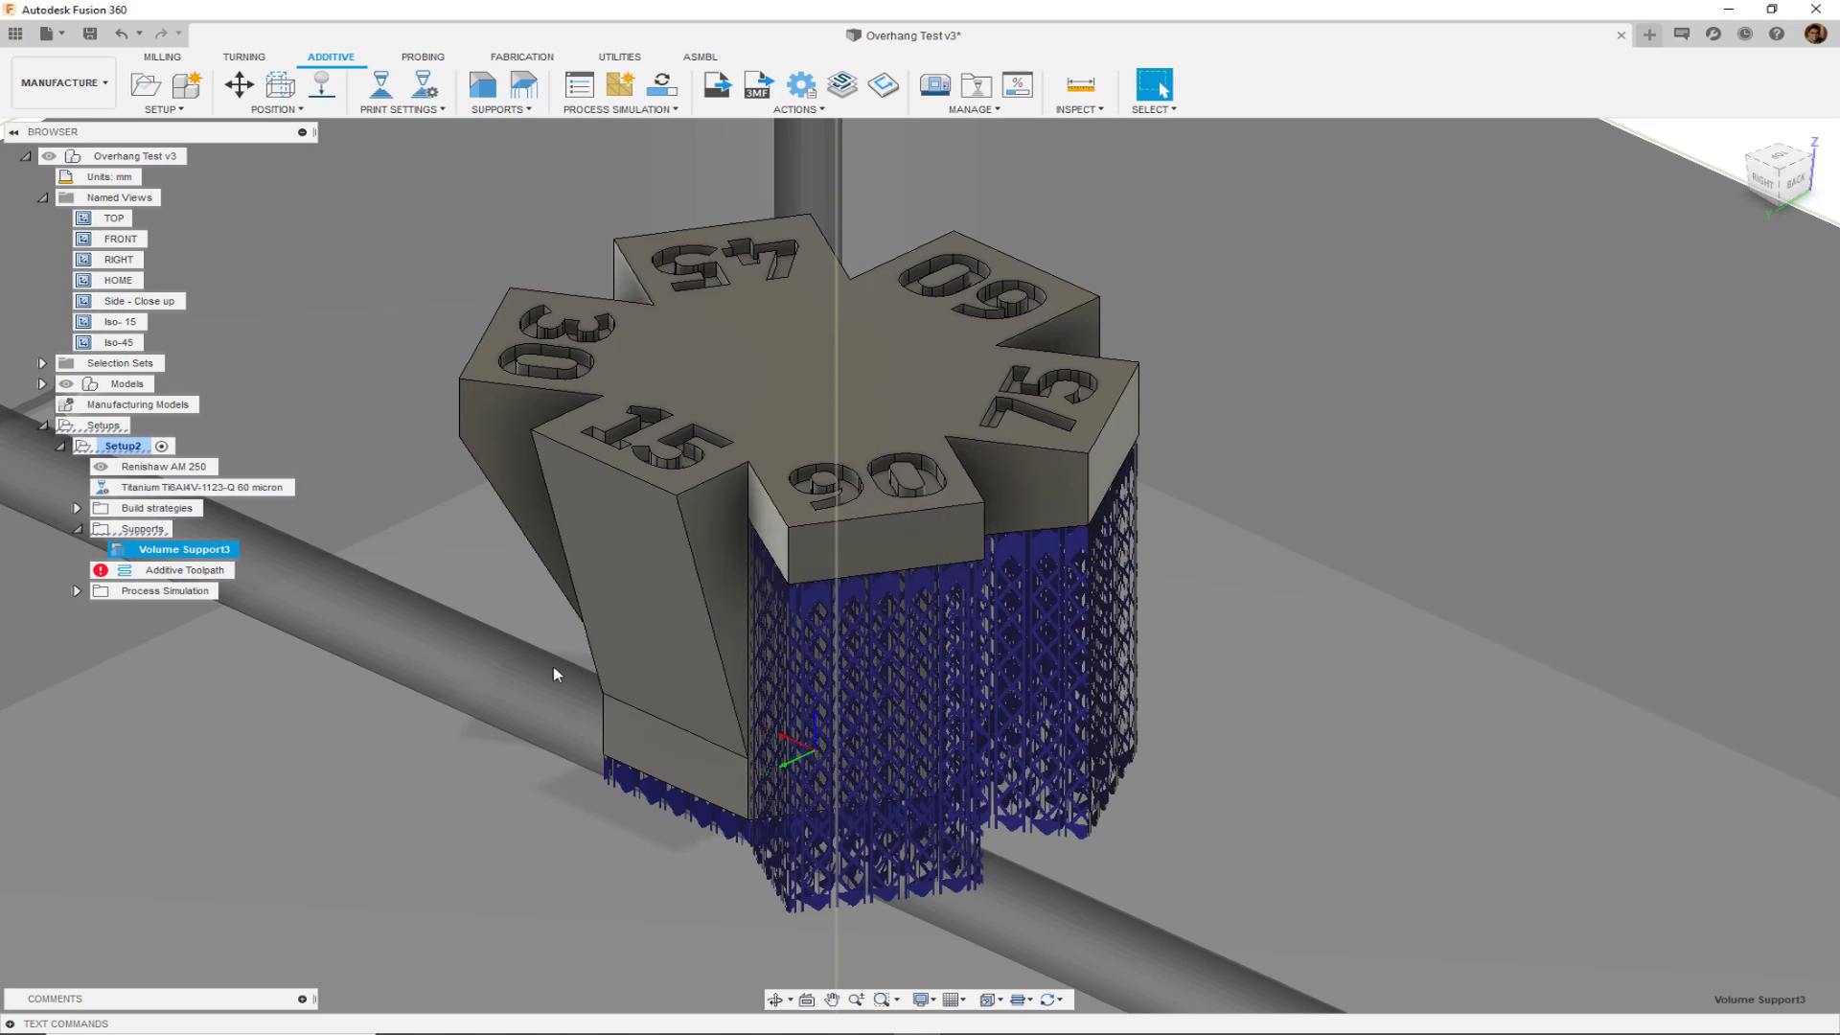
{"action": "double_click", "coordinate": [135, 301]}
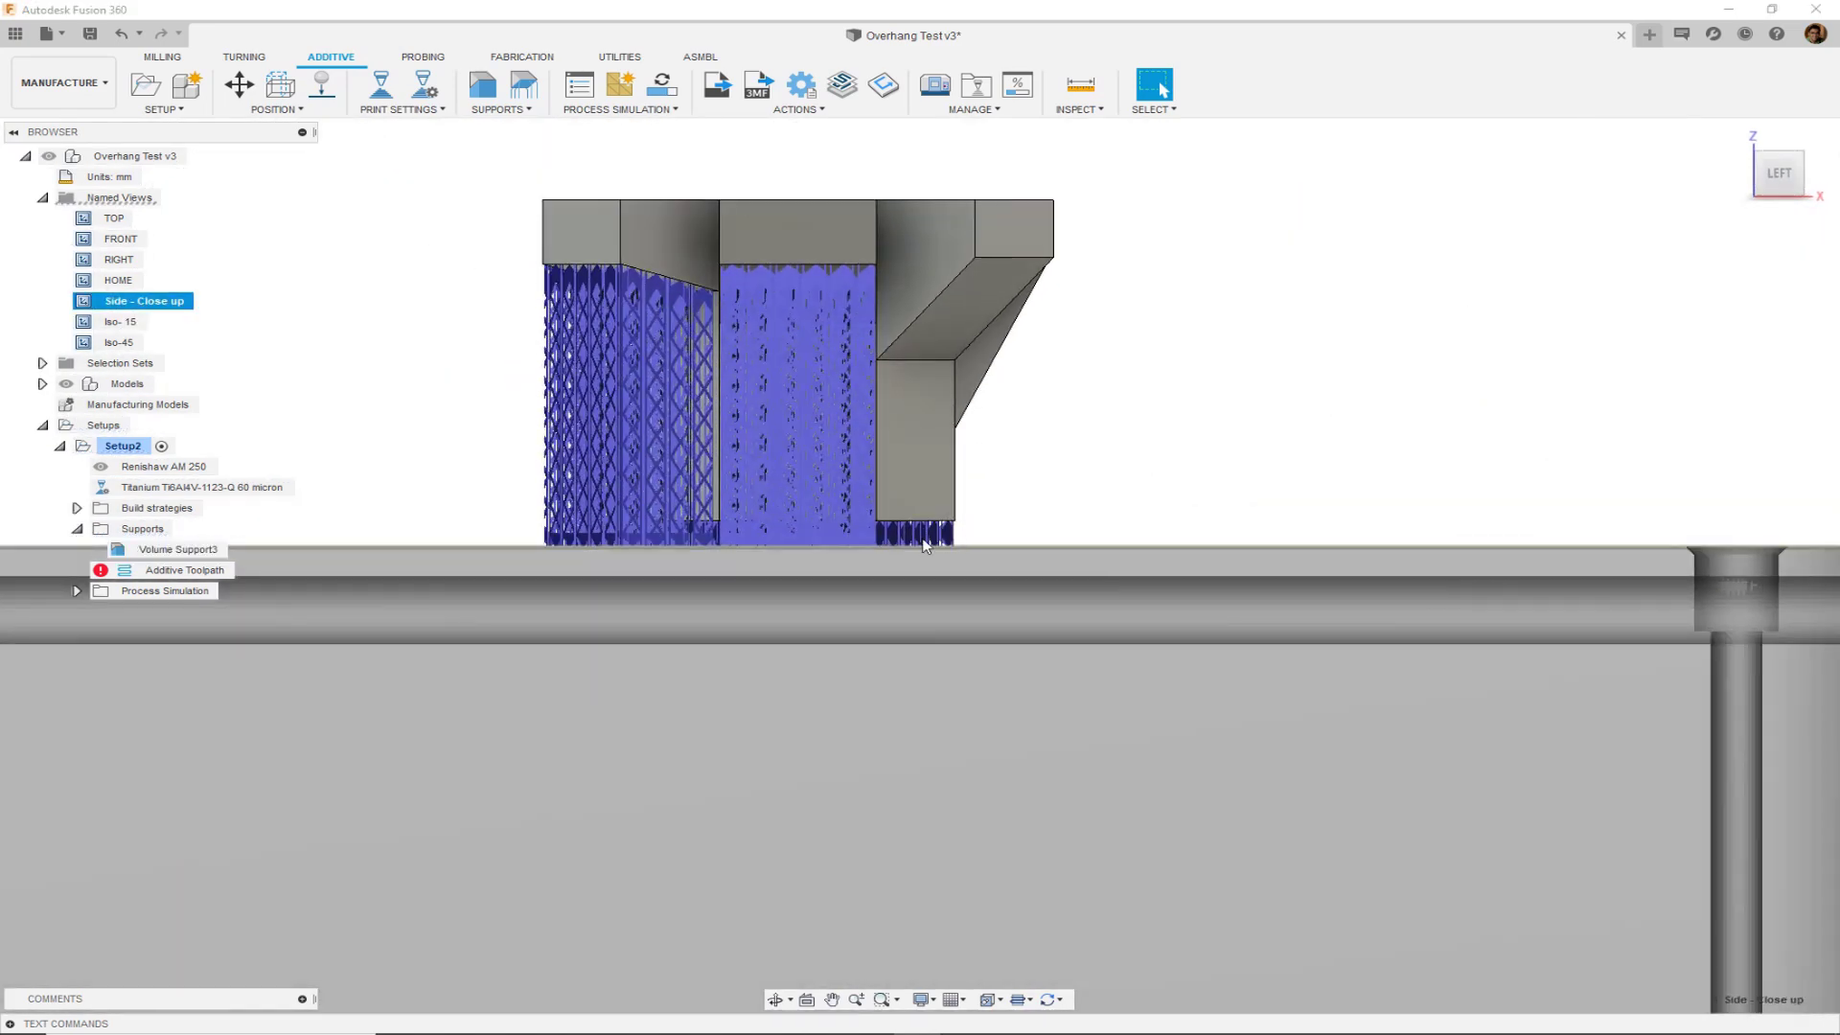
{"action": "double_click", "coordinate": [126, 324]}
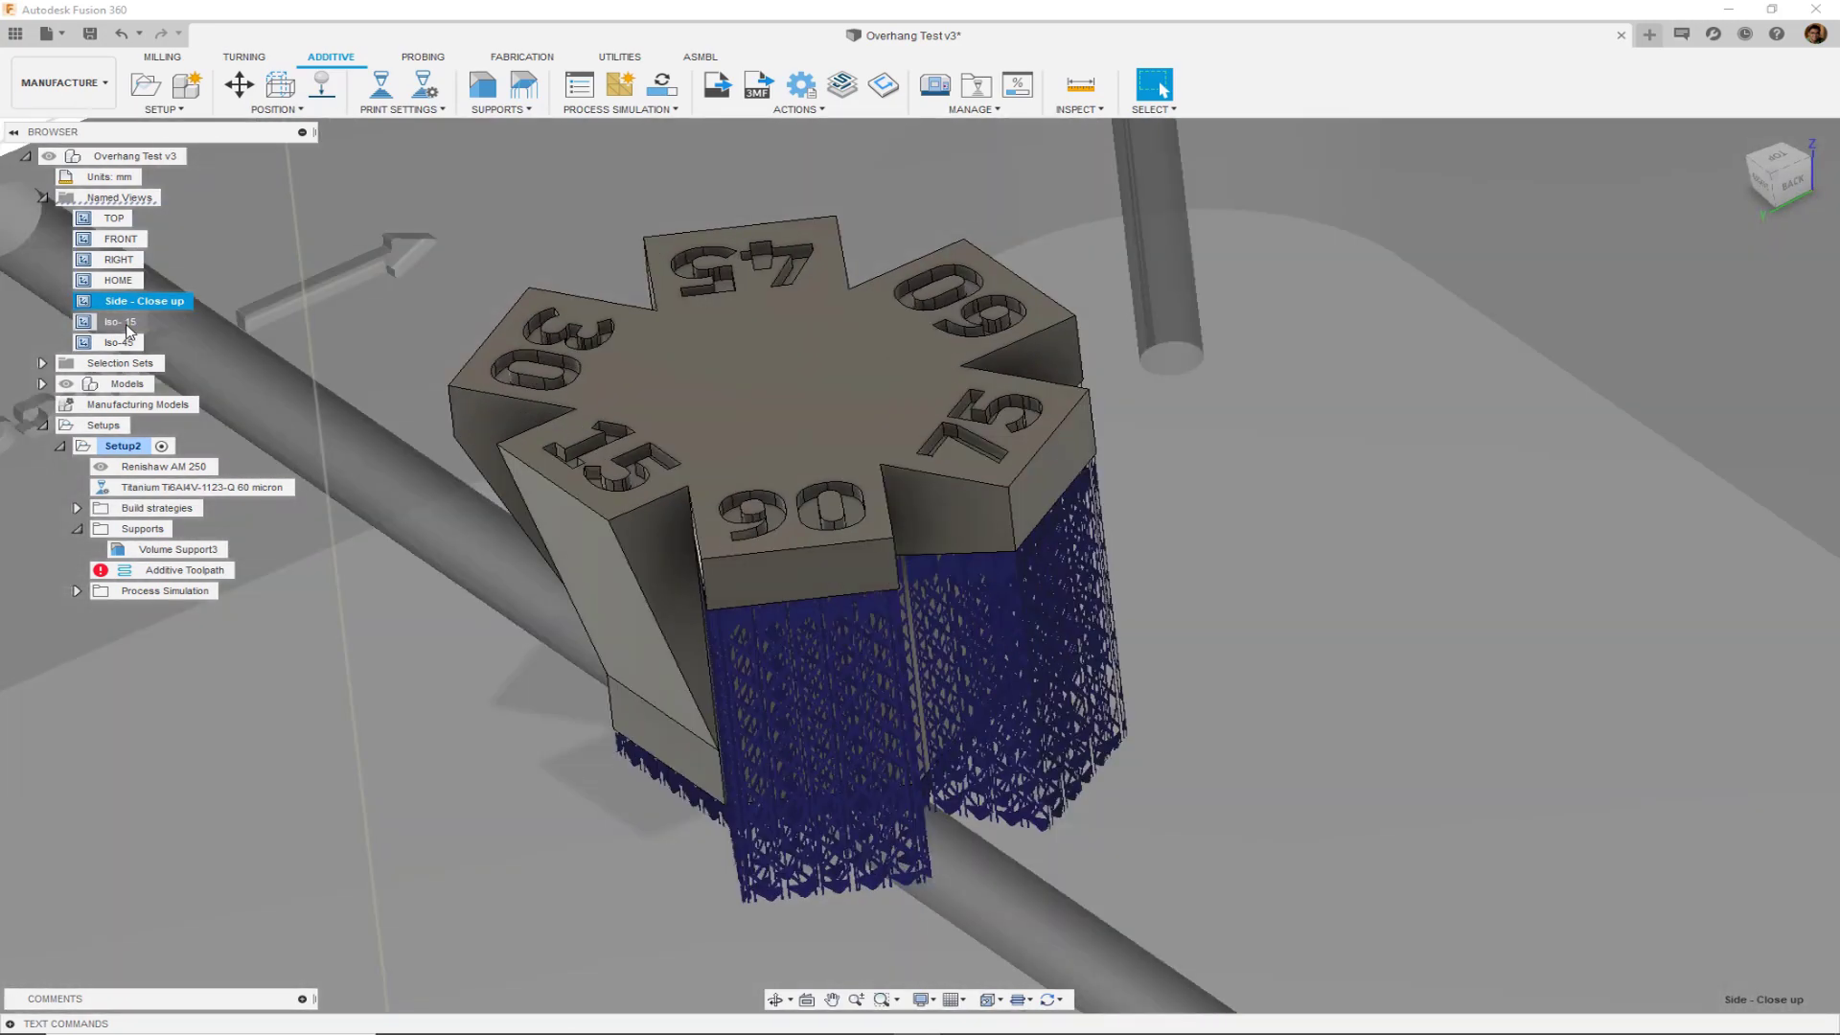
{"action": "double_click", "coordinate": [126, 323]}
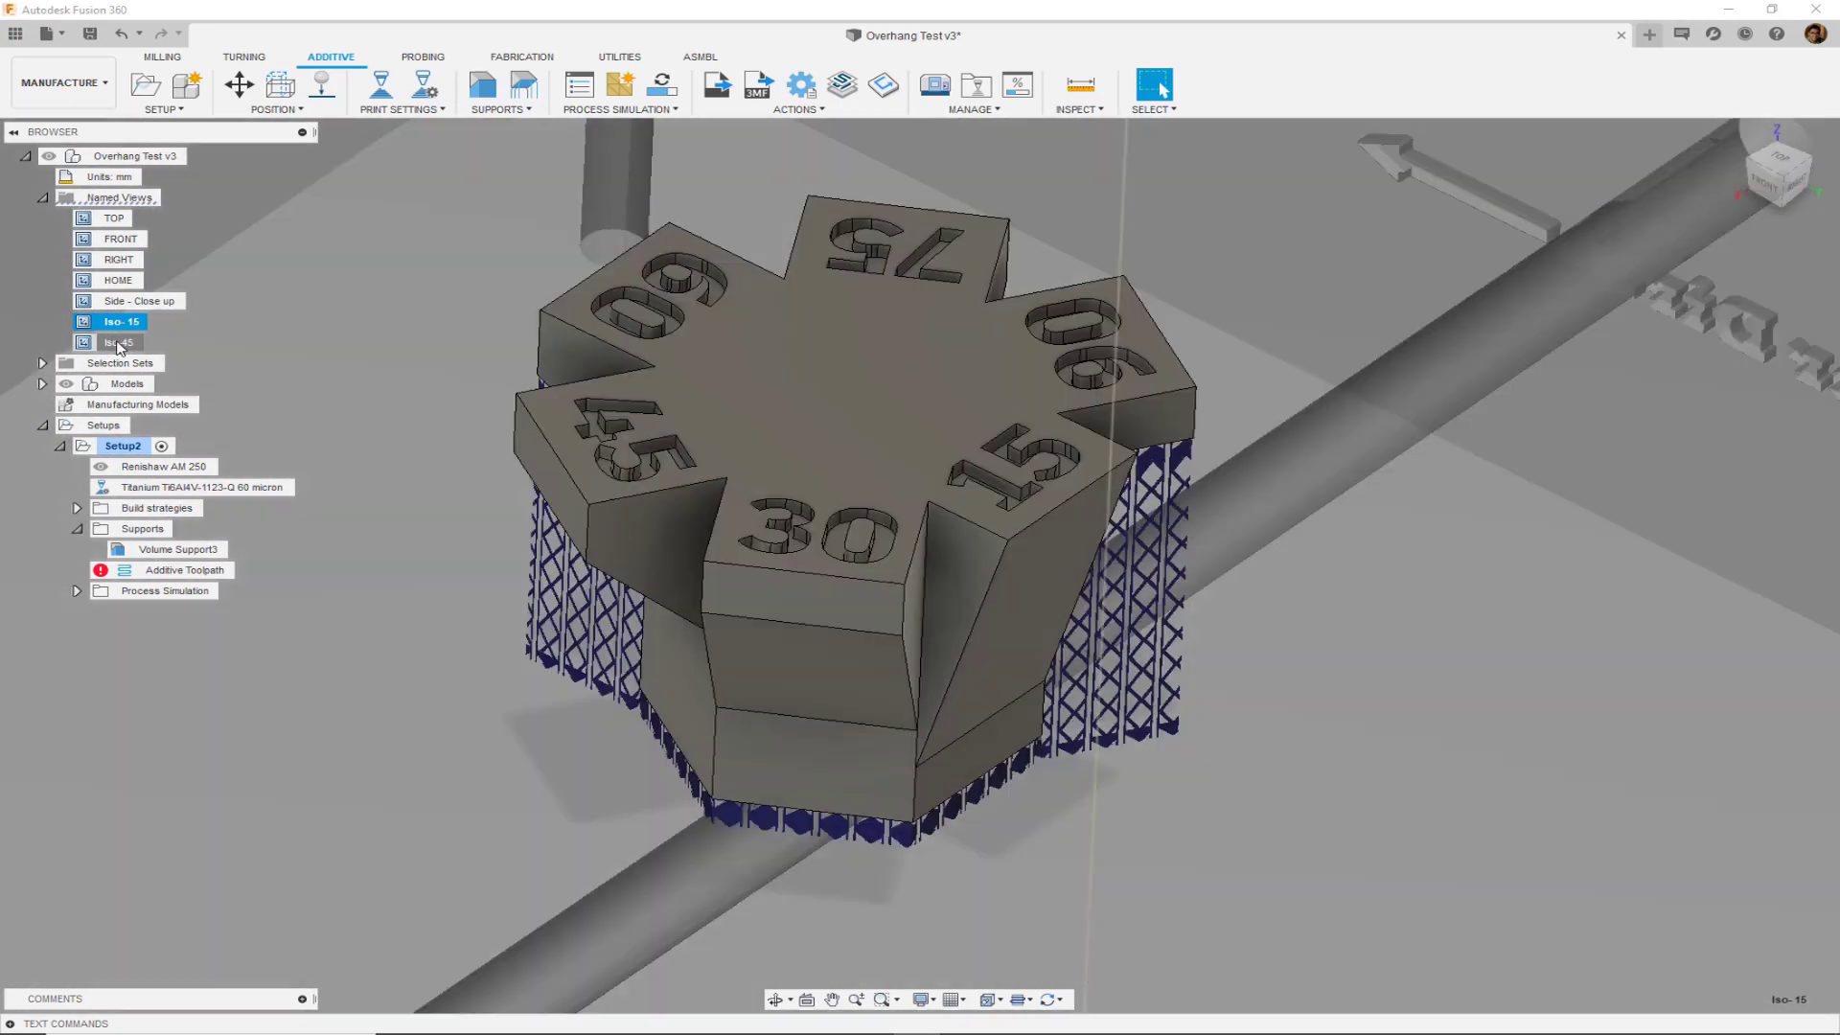
- Orbit from the Iso-45 view to inspect the supports, then return to Iso- 15 and Iso-45
{"action": "double_click", "coordinate": [119, 343]}
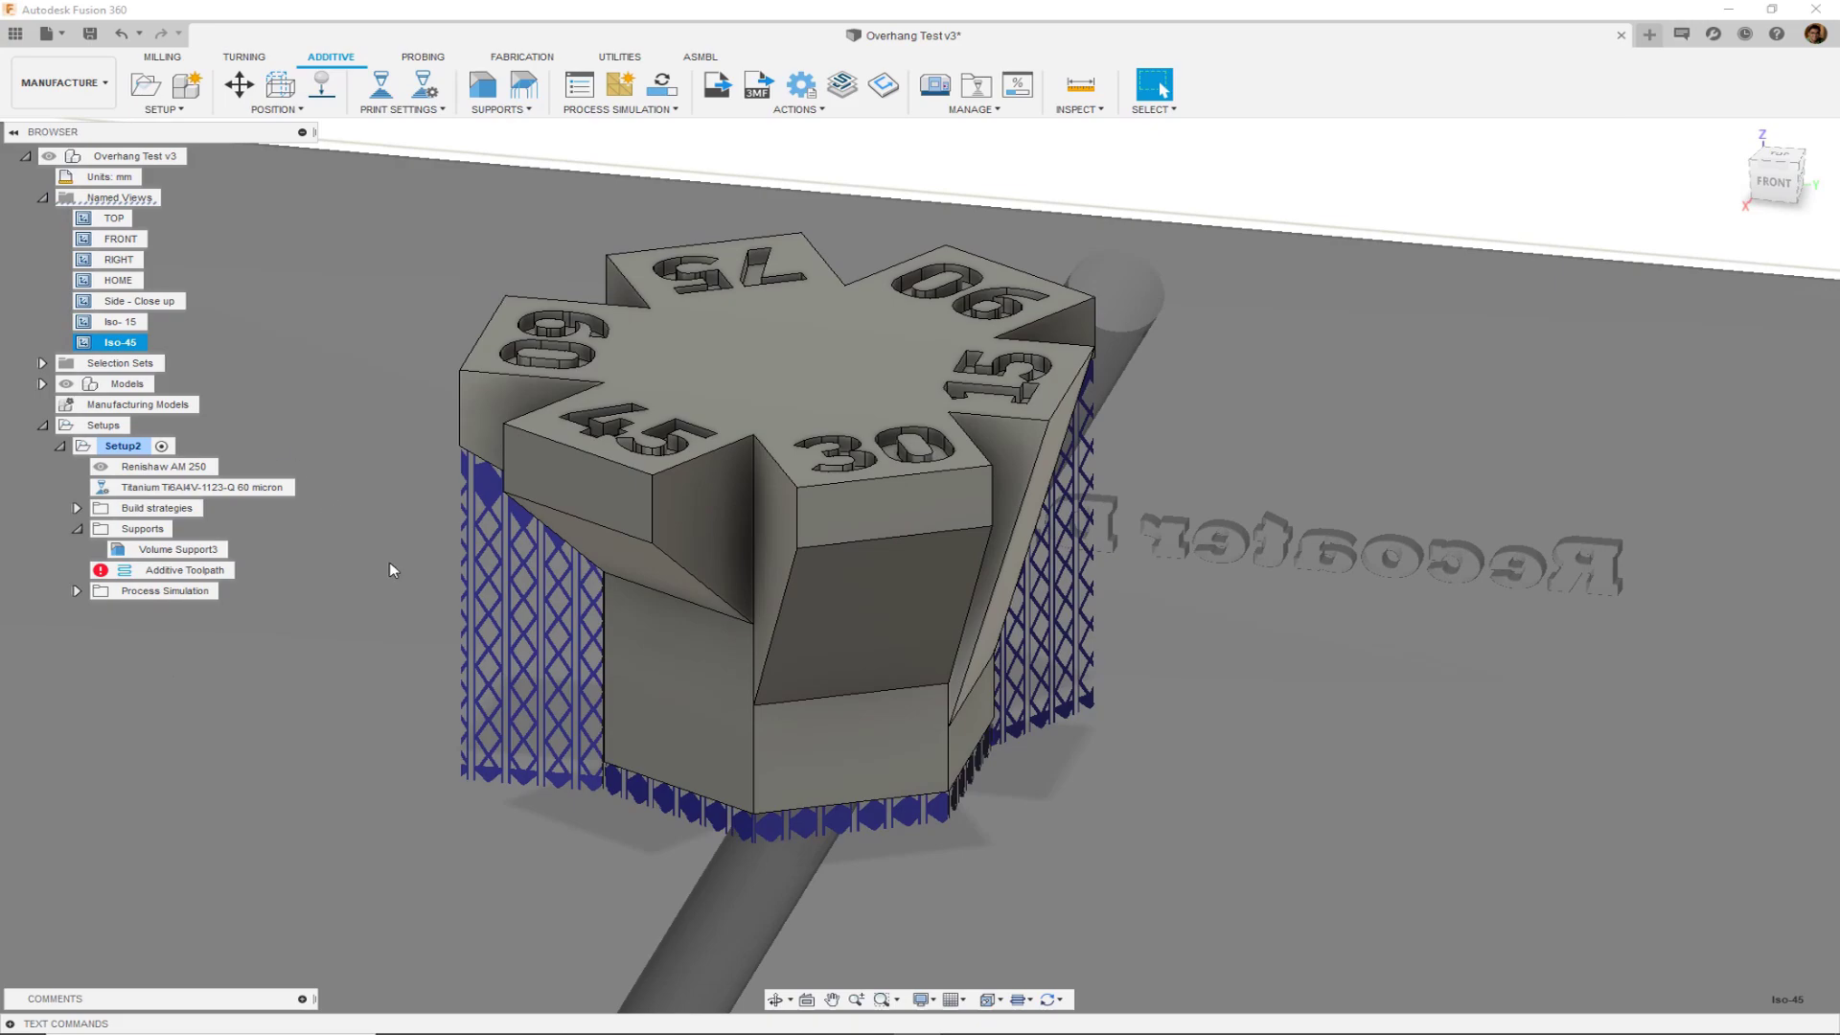
{"action": "middle_click_drag", "start_coordinate": [439, 573], "coordinate": [1437, 575], "text": "shift"}
{"action": "key", "text": "Escape"}
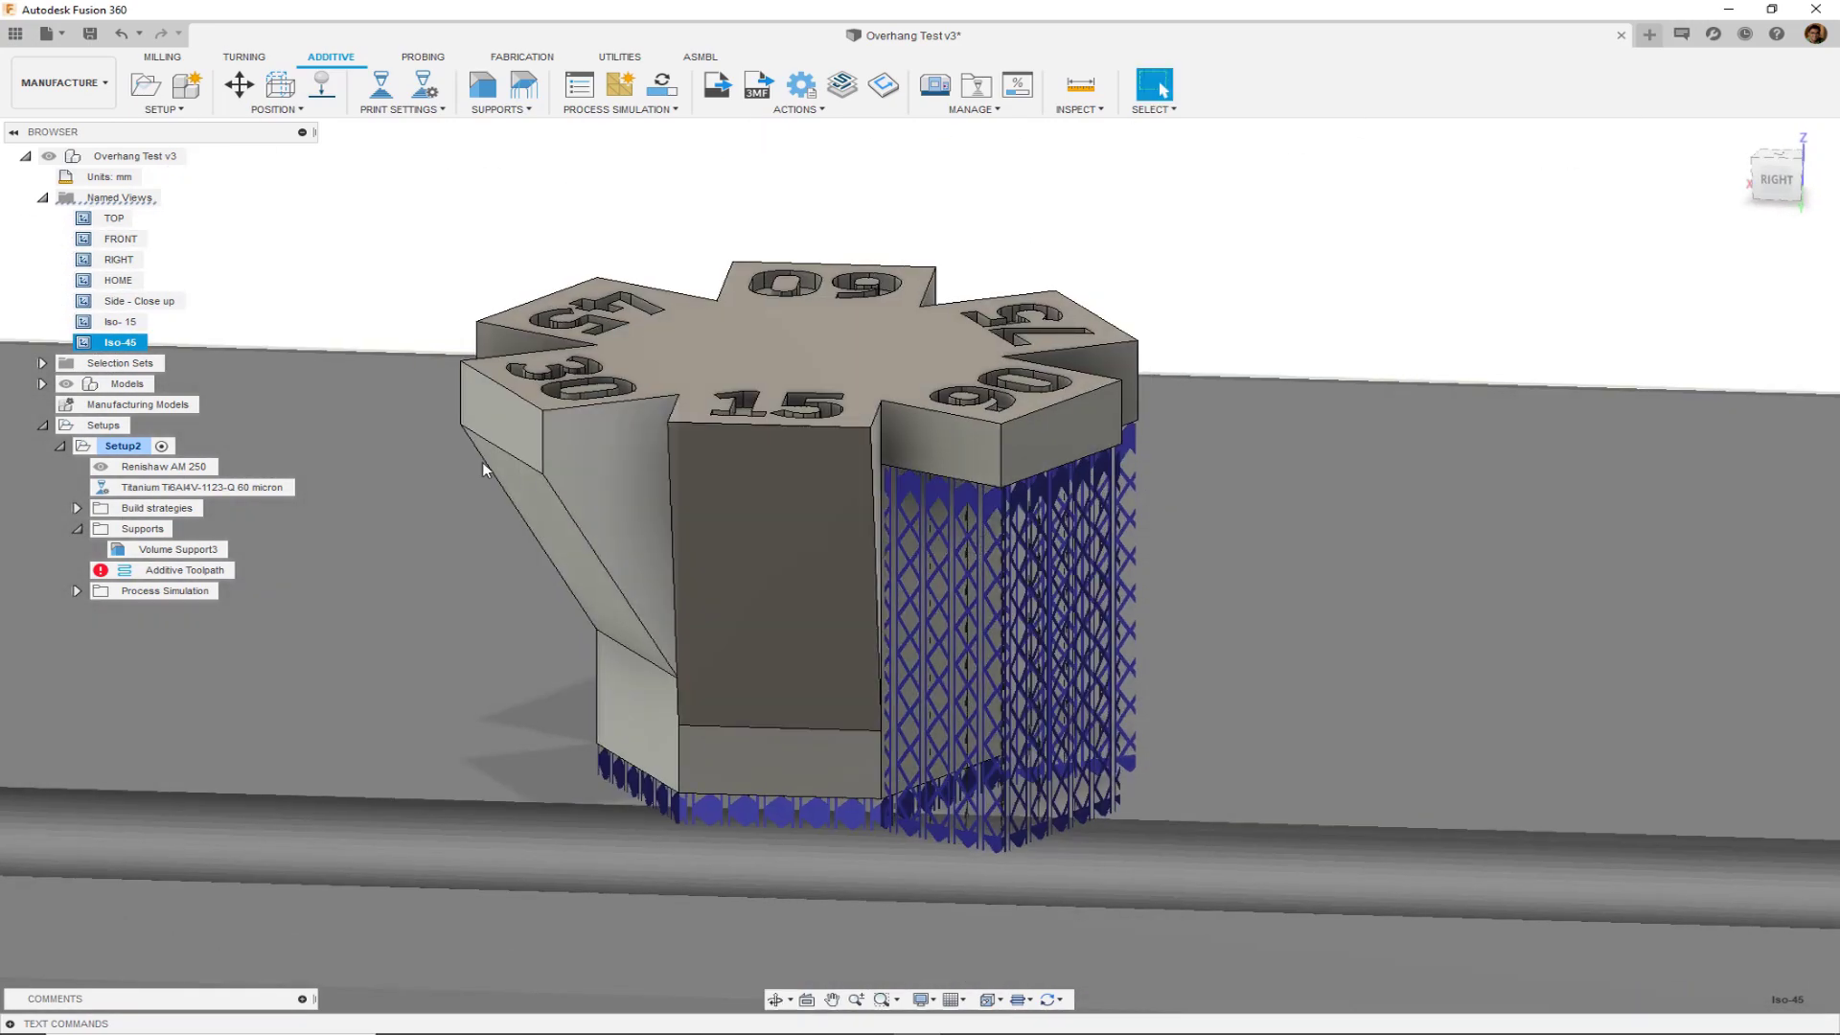
{"action": "double_click", "coordinate": [120, 322]}
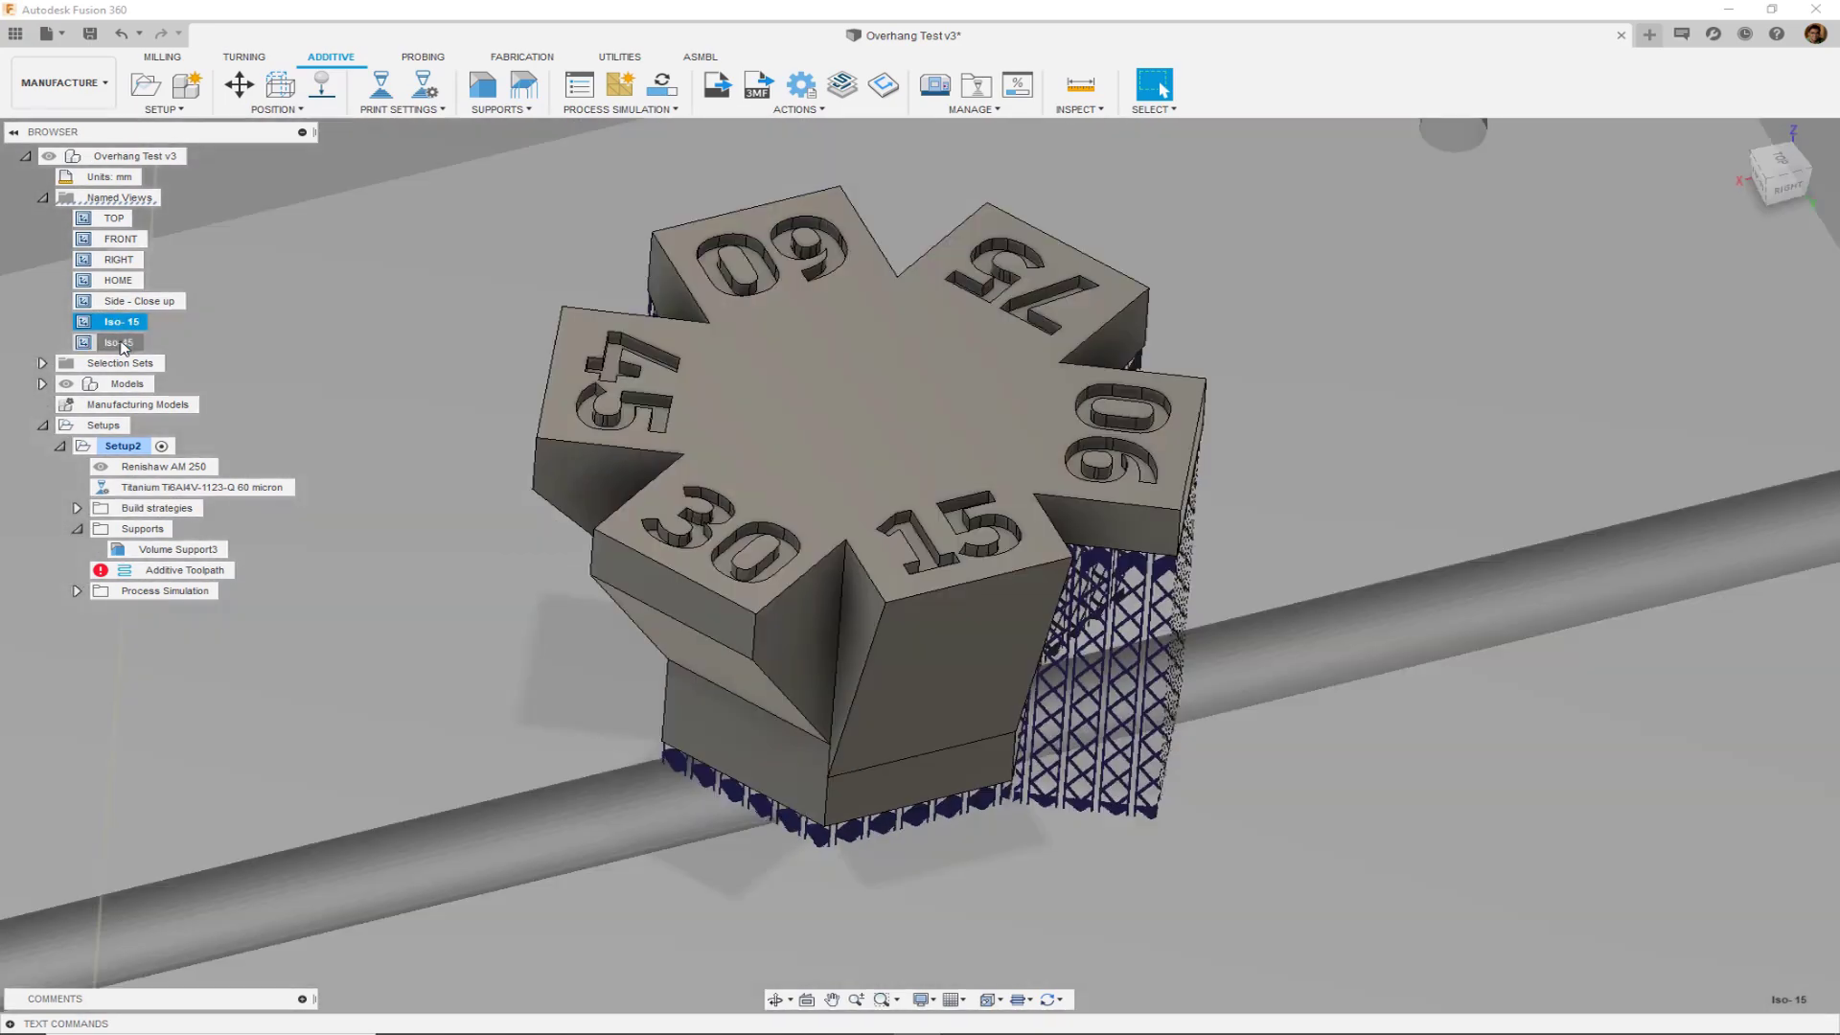
{"action": "double_click", "coordinate": [120, 343]}
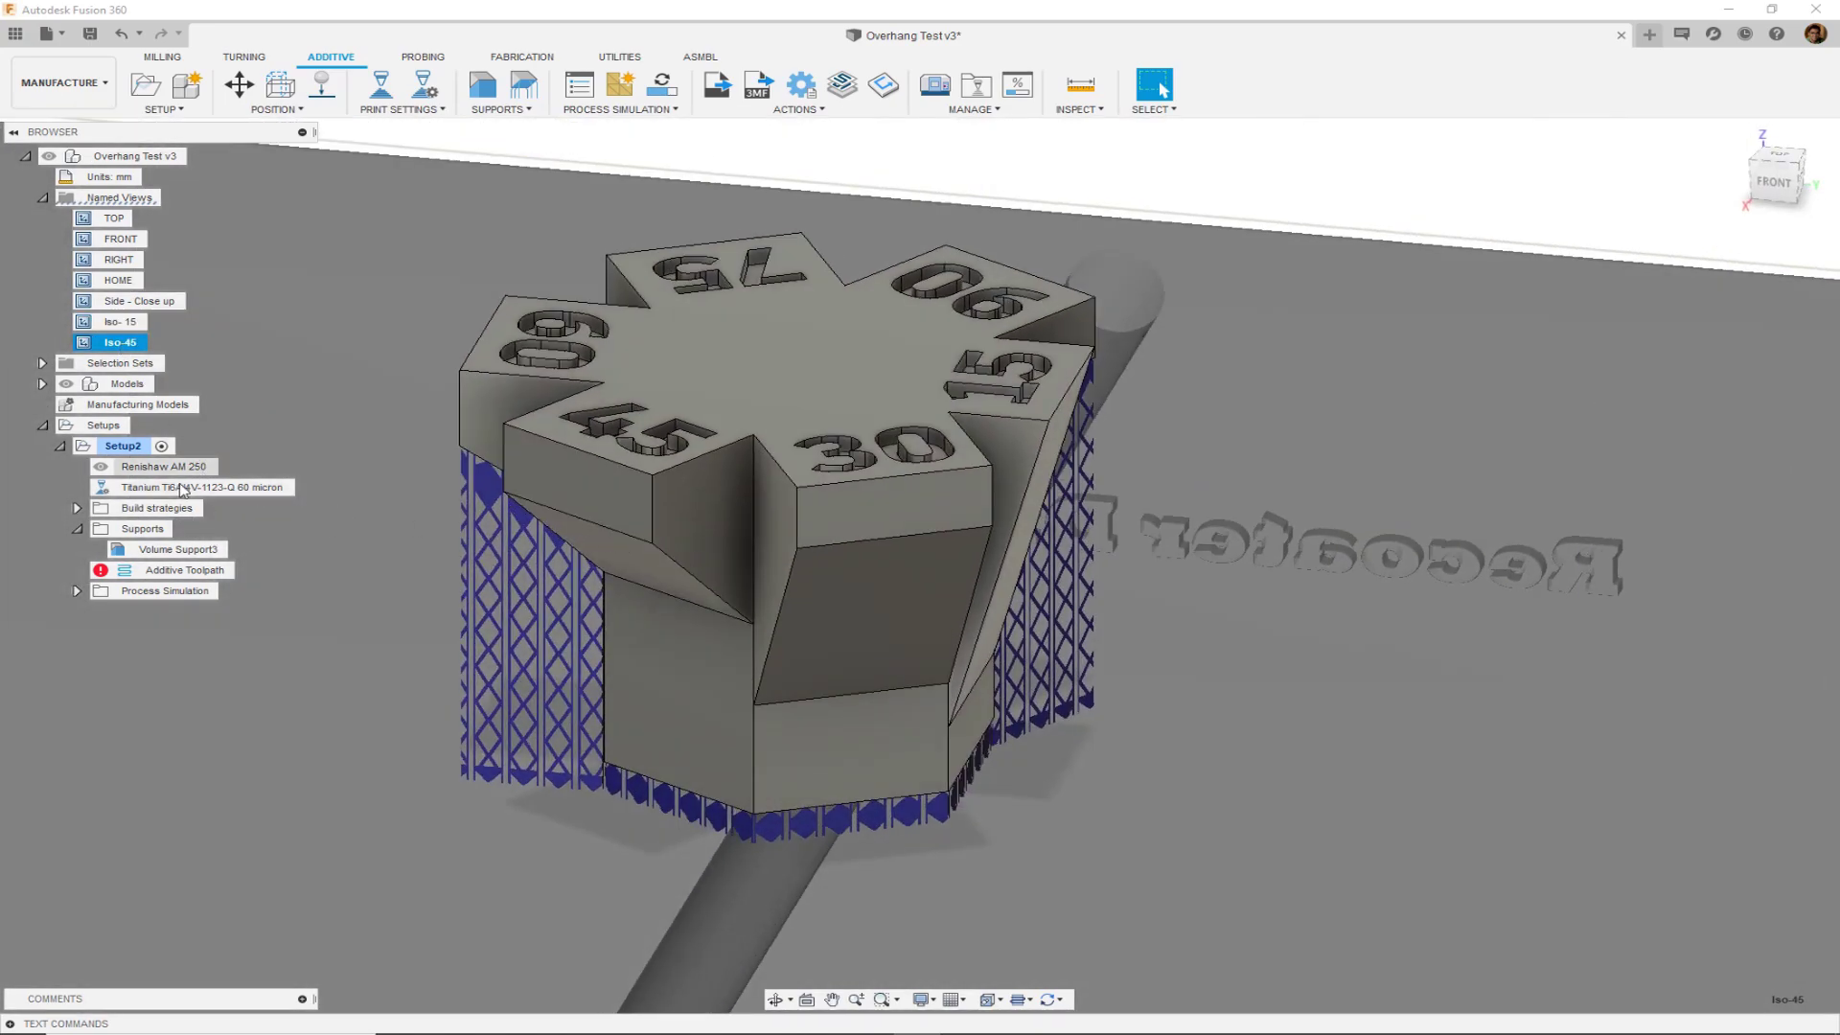
- Edit Volume Support3 to use a 40 deg critical support angle and regenerate it
{"action": "right_click", "coordinate": [170, 549]}
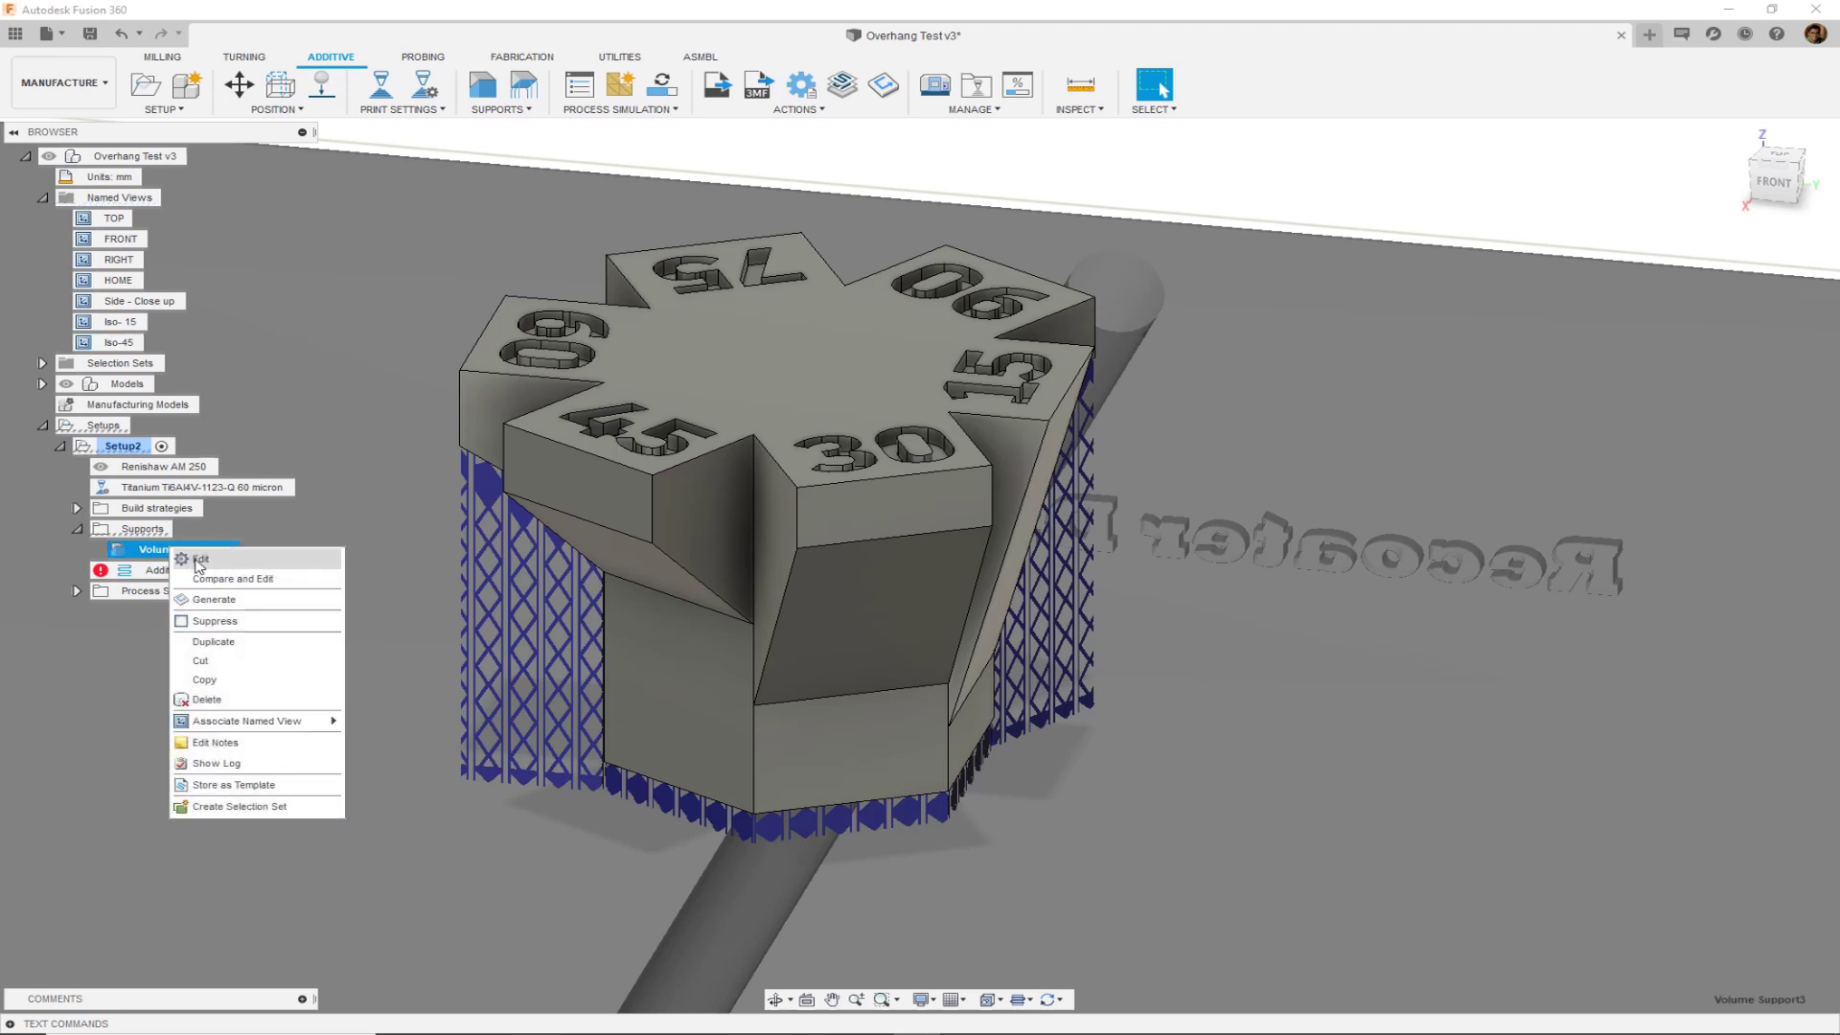
{"action": "left_click", "coordinate": [196, 559]}
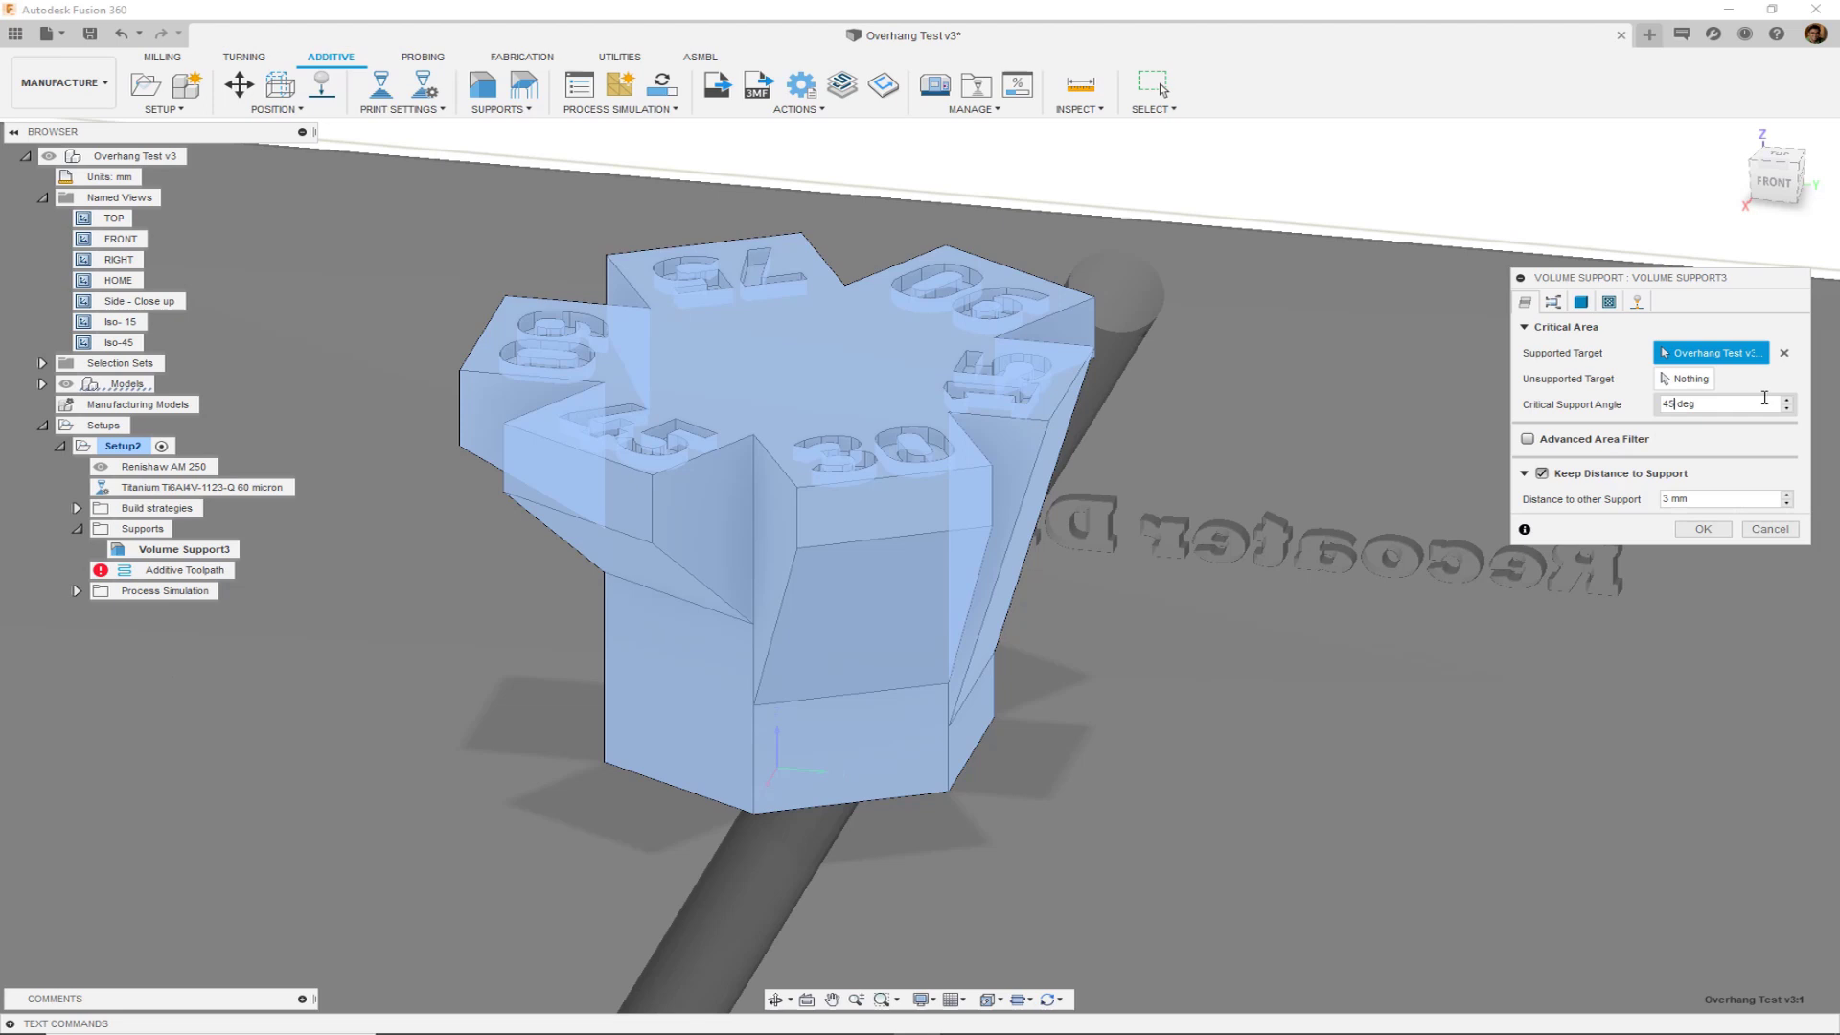
{"action": "key", "text": "BackSpace"}
{"action": "type", "text": "0"}
{"action": "left_click", "coordinate": [1703, 529]}
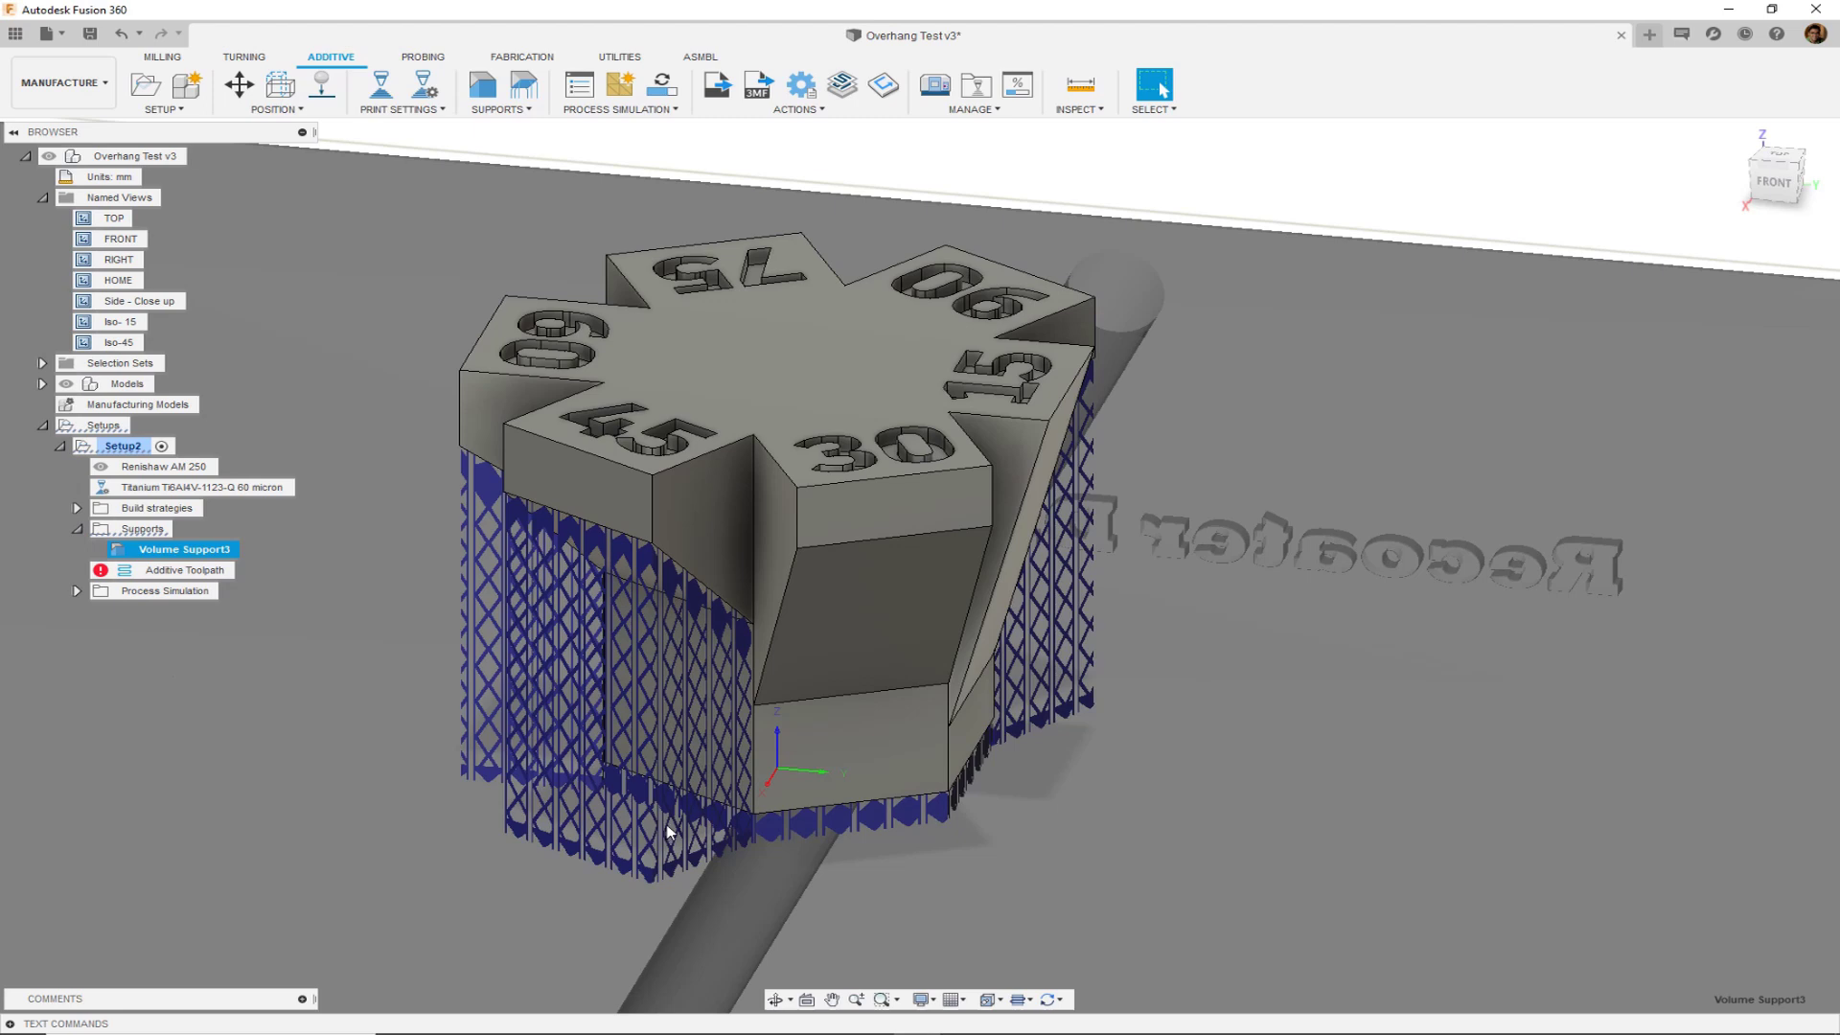
- Hide the Renishaw AM 250 machine environment and orbit the part toward a front view
{"action": "left_click", "coordinate": [100, 467]}
{"action": "middle_click_drag", "start_coordinate": [341, 724], "coordinate": [1322, 350], "text": "shift"}
{"action": "left_click", "coordinate": [1159, 84]}
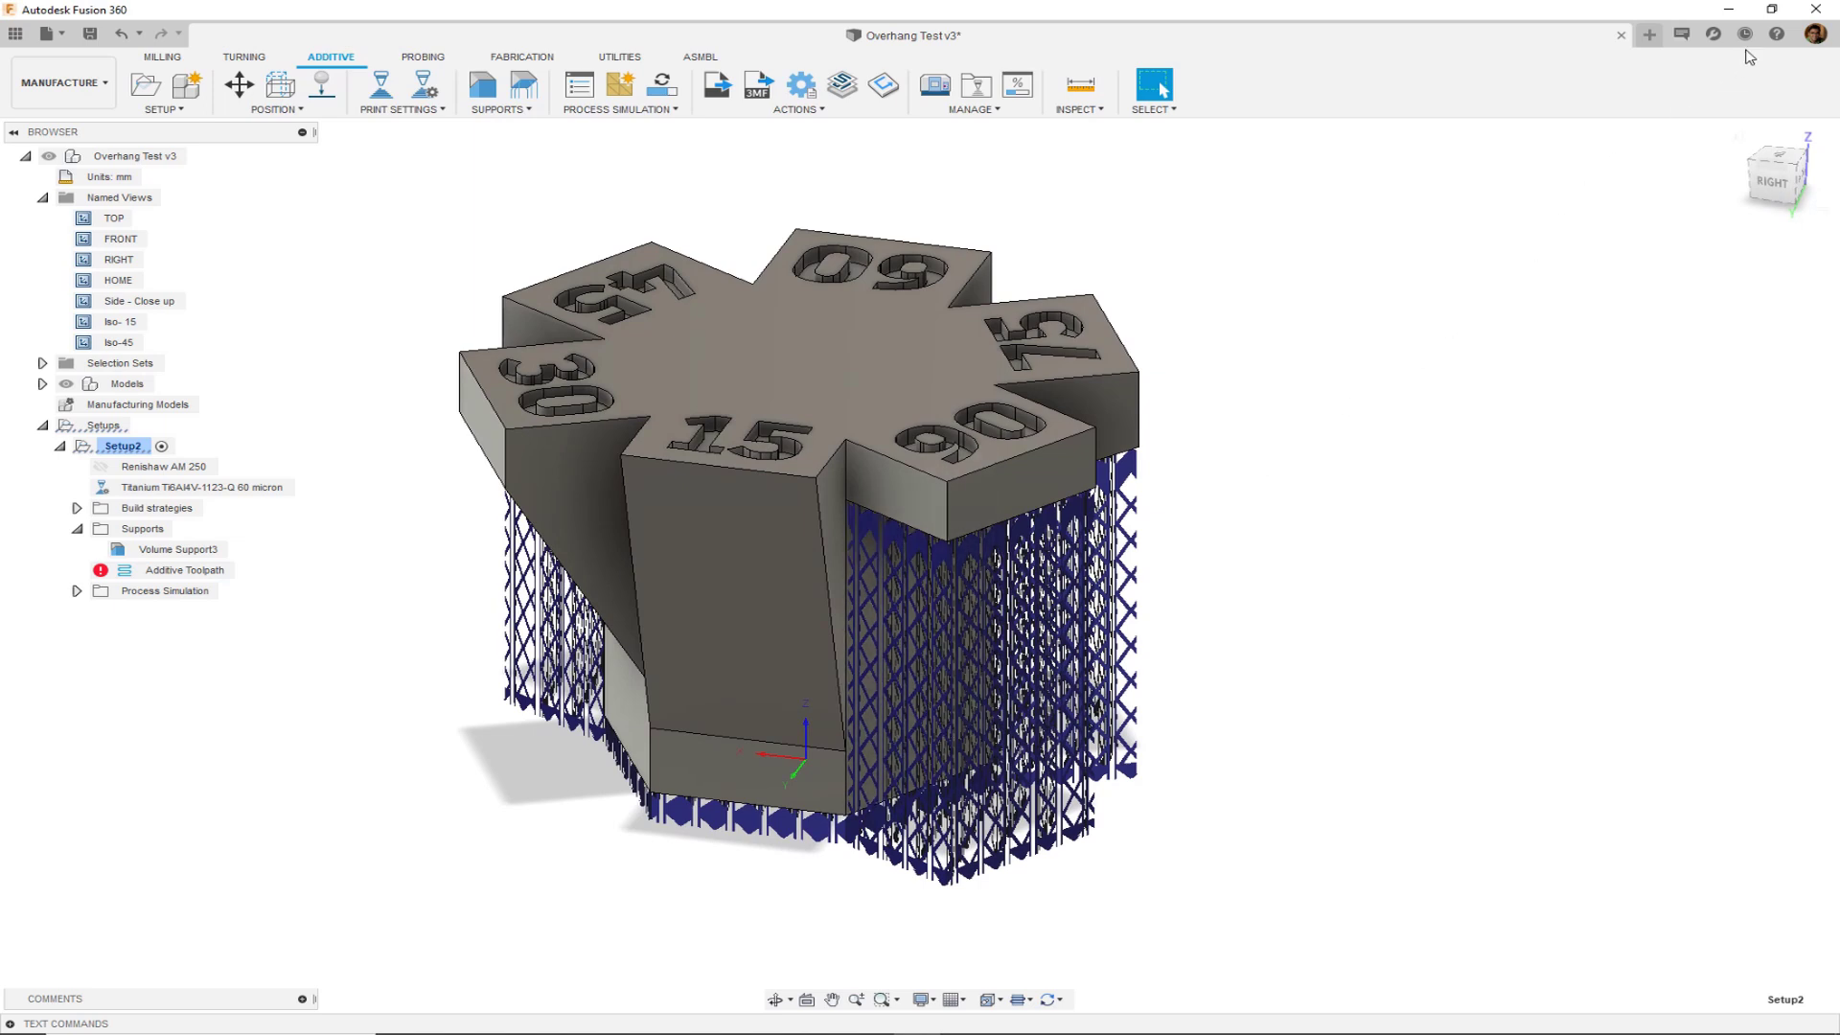
- Change Supports Graphics Opacity from 100 to 50 in the Manufacture preferences
{"action": "left_click", "coordinate": [1805, 42]}
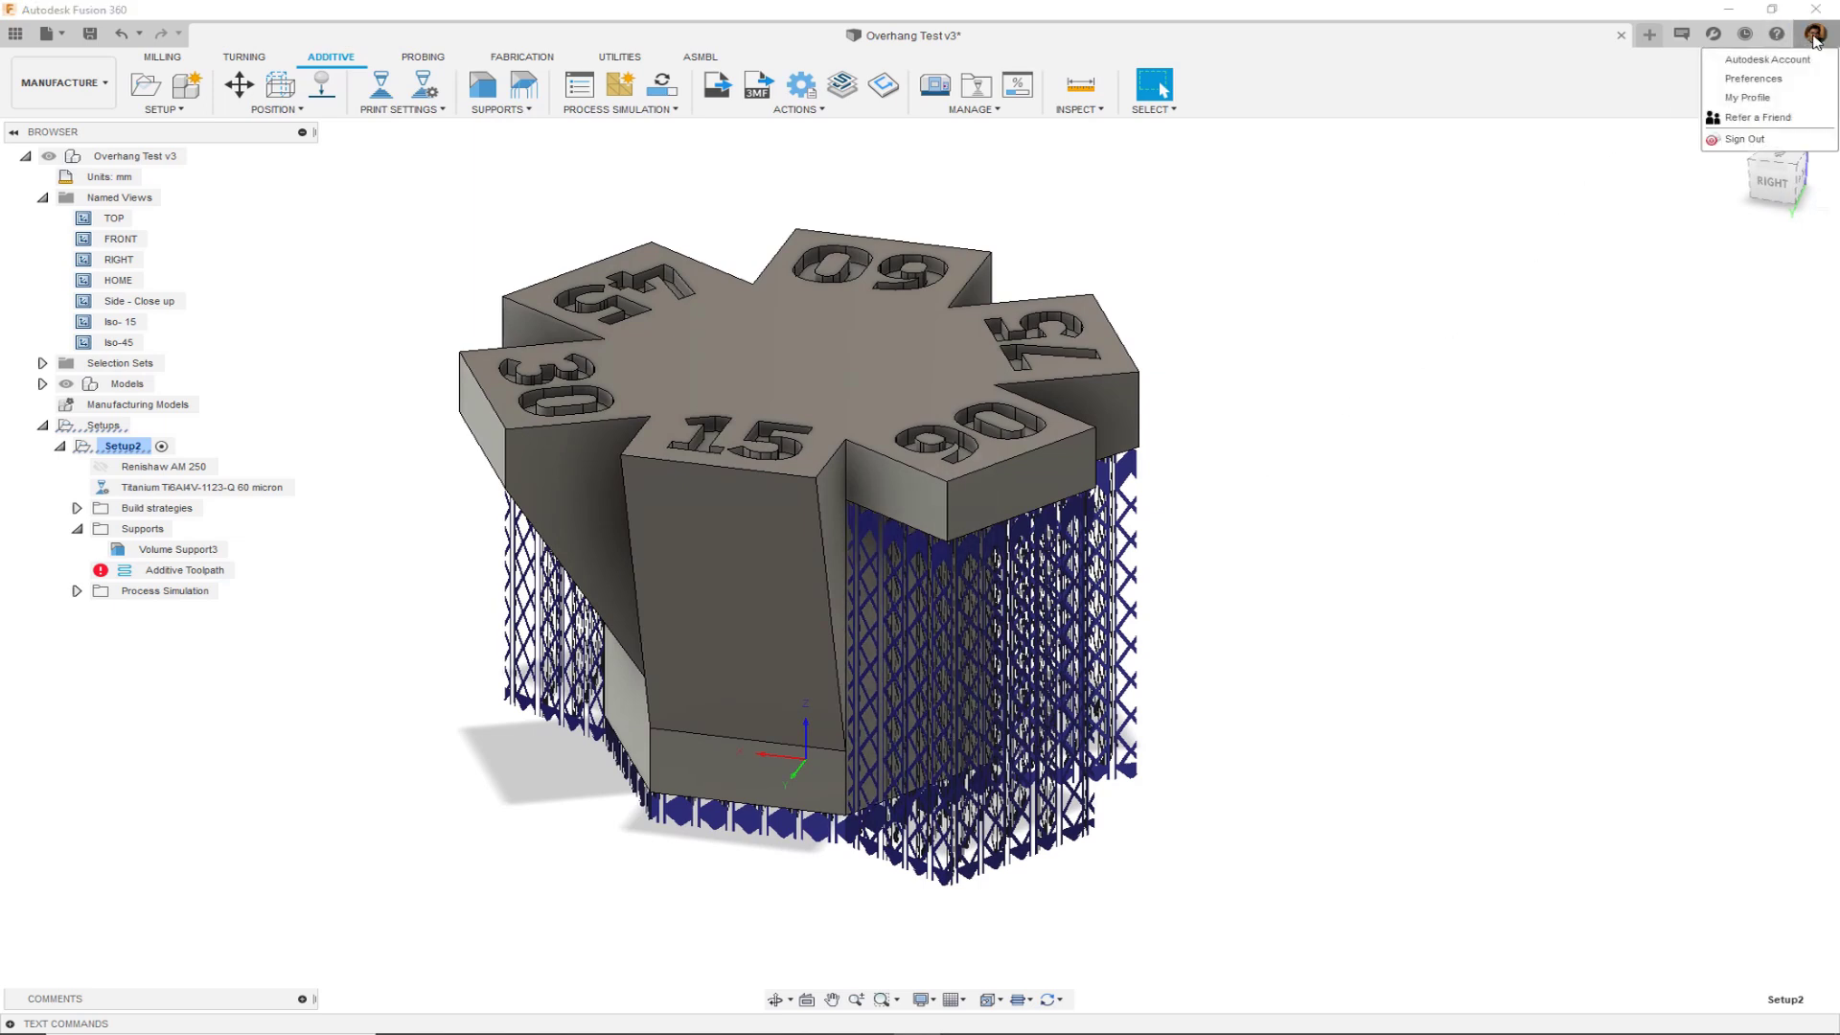
{"action": "left_click", "coordinate": [1796, 86]}
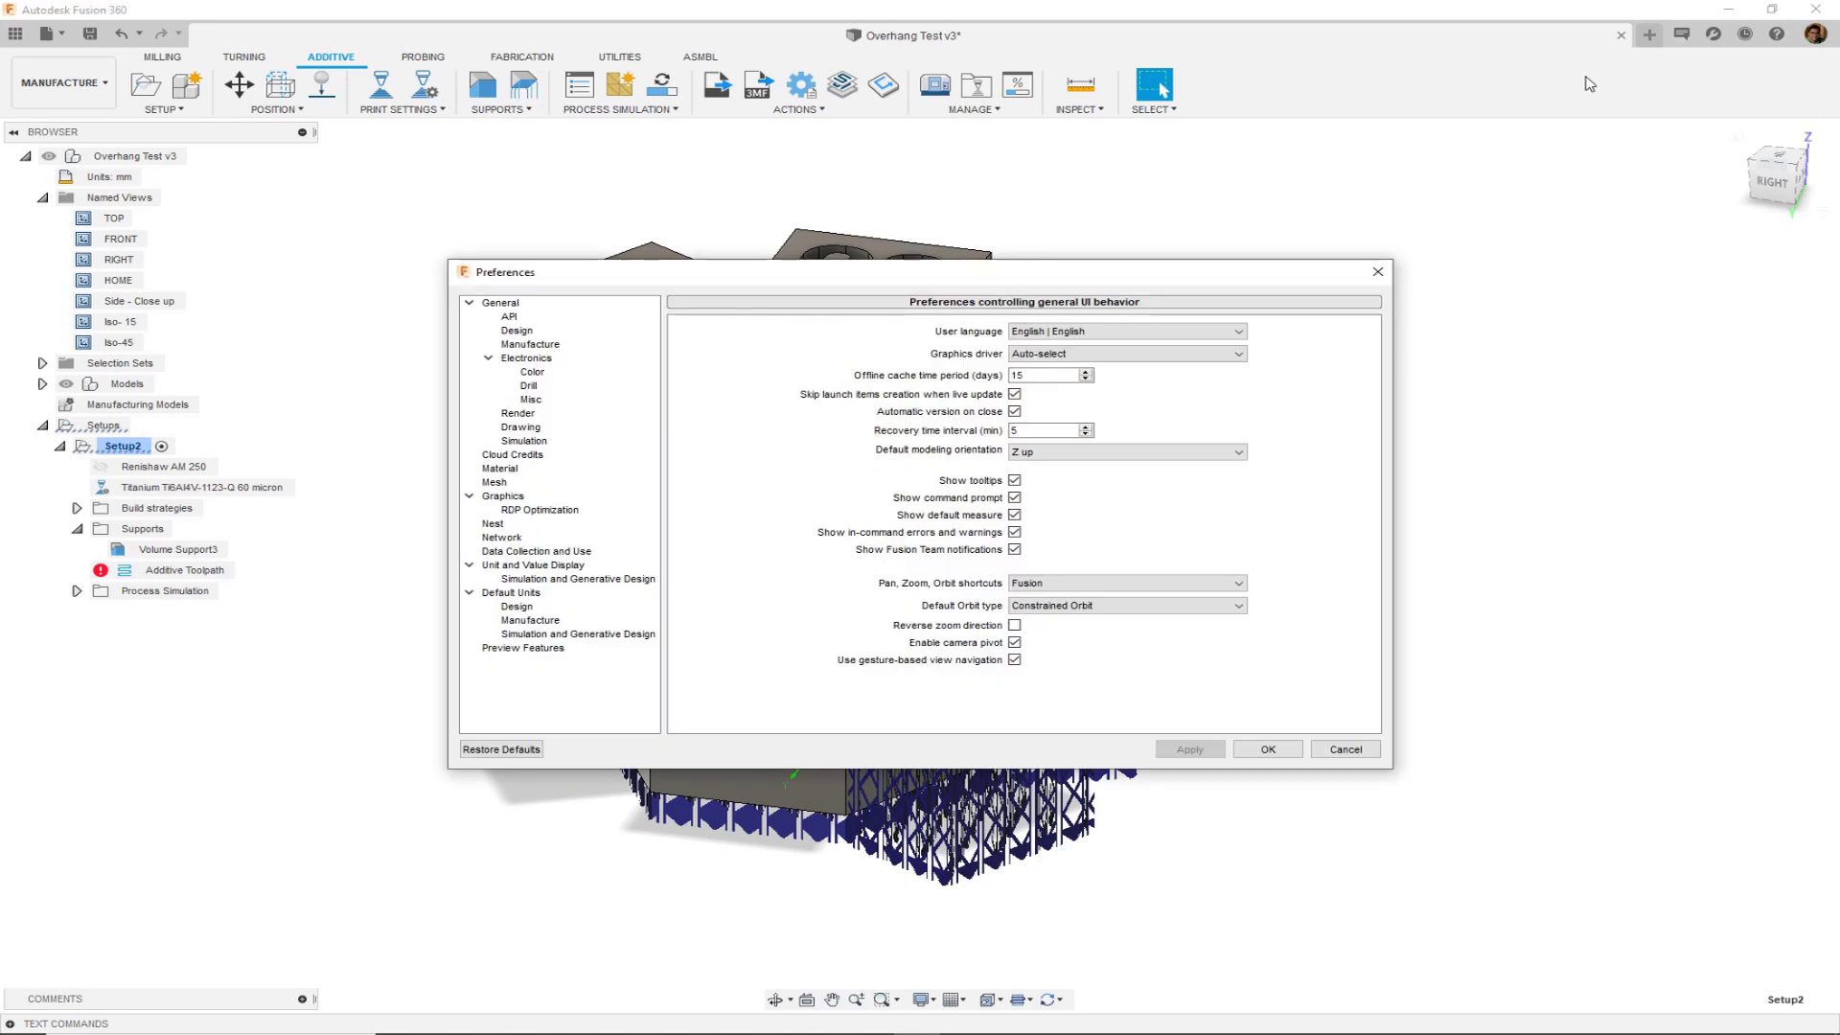
{"action": "left_click", "coordinate": [553, 346]}
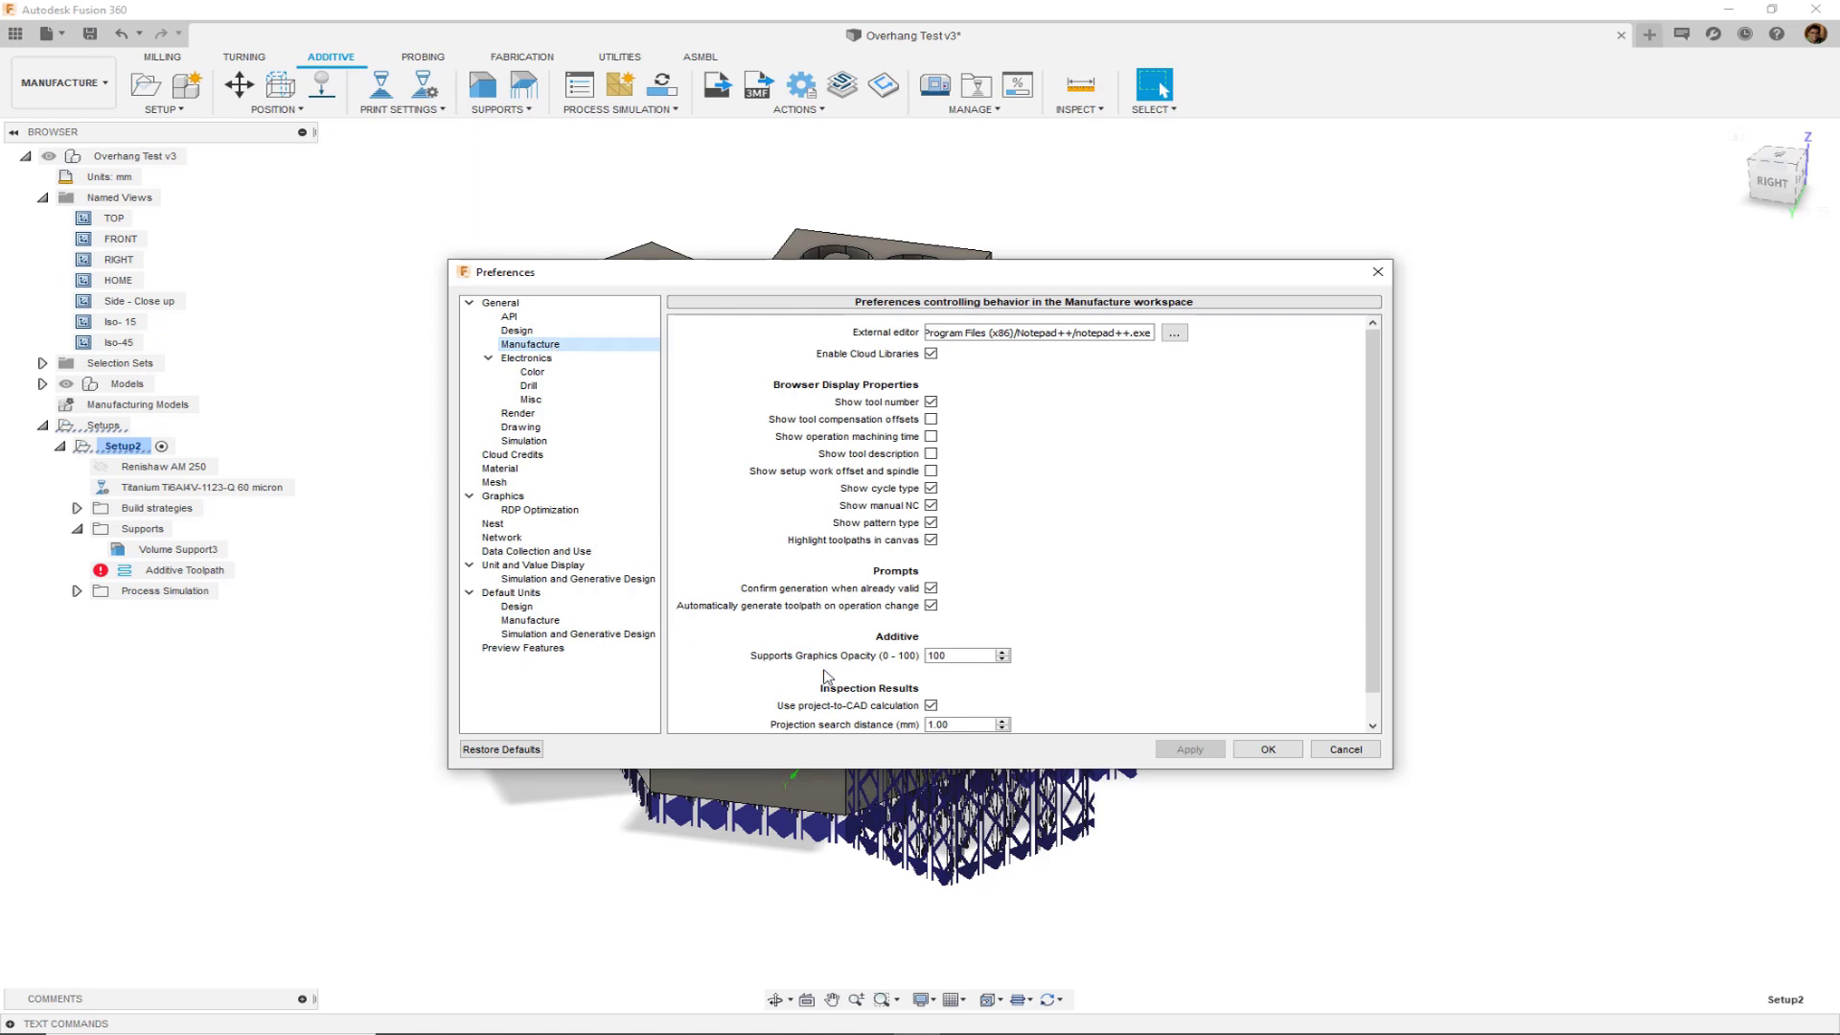
{"action": "left_click_drag", "start_coordinate": [959, 657], "coordinate": [920, 661]}
{"action": "type", "text": "50"}
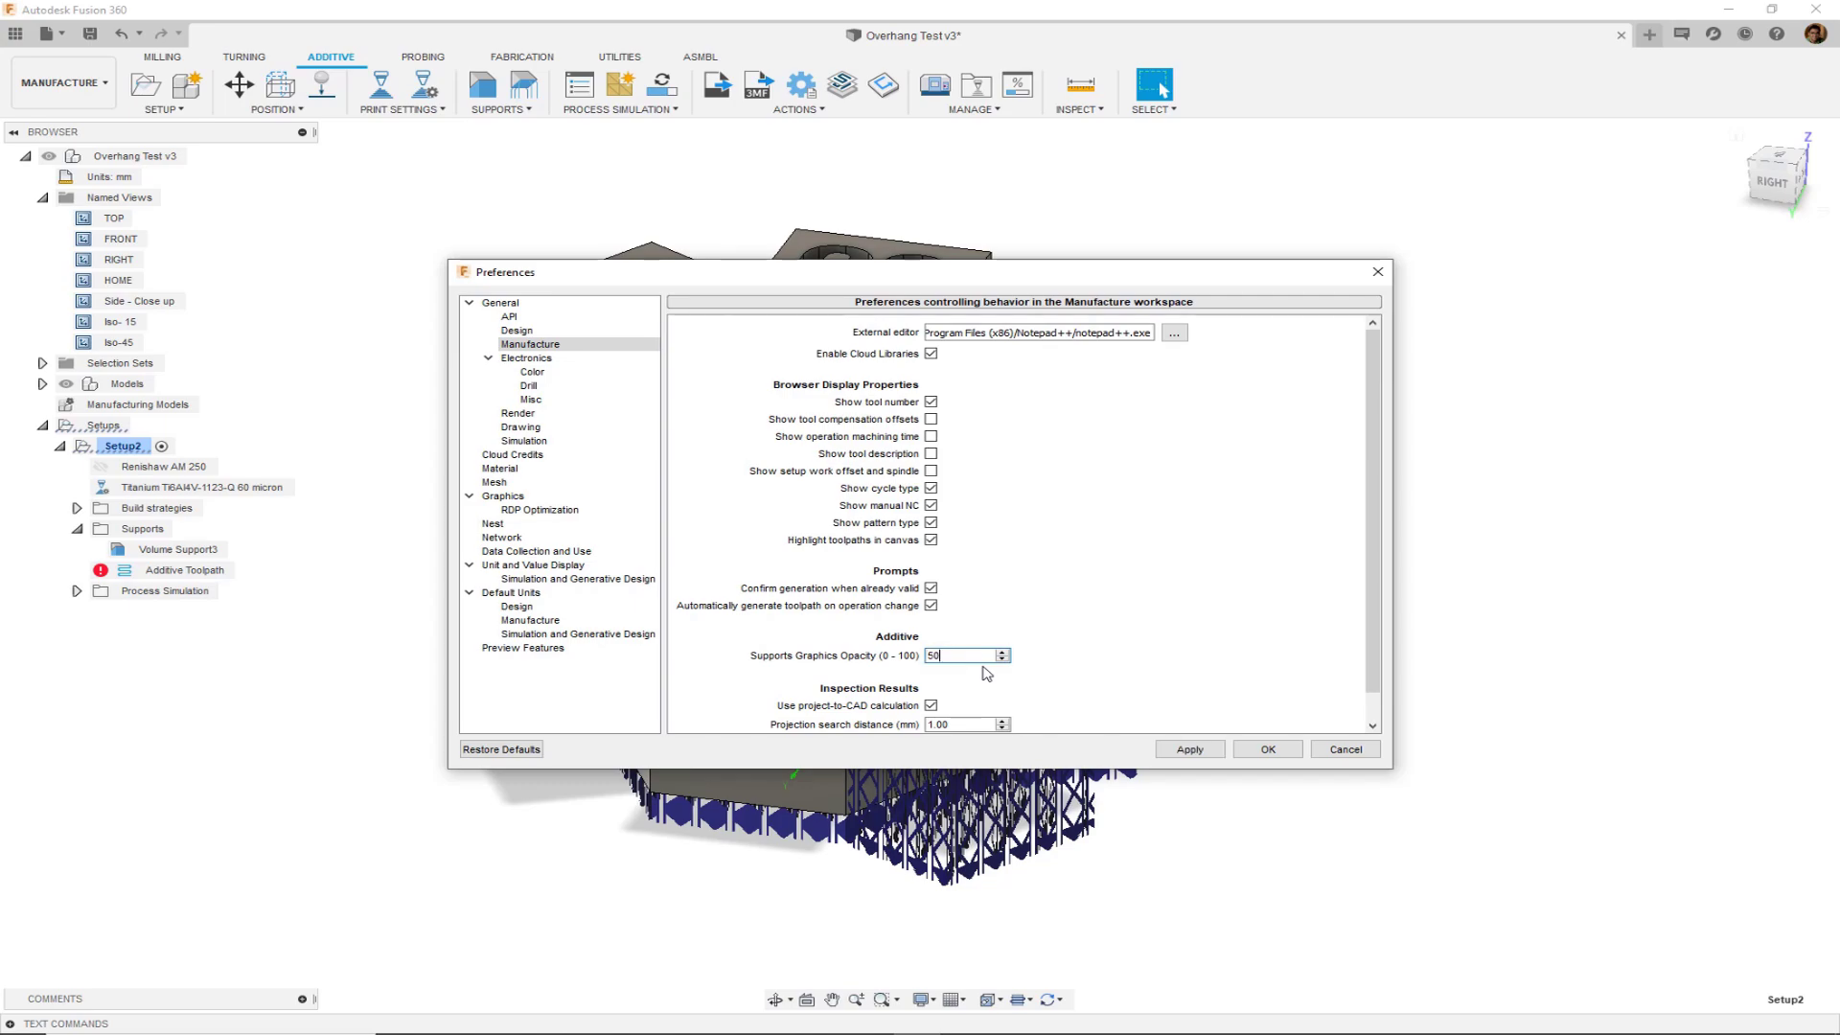
{"action": "left_click", "coordinate": [1258, 751]}
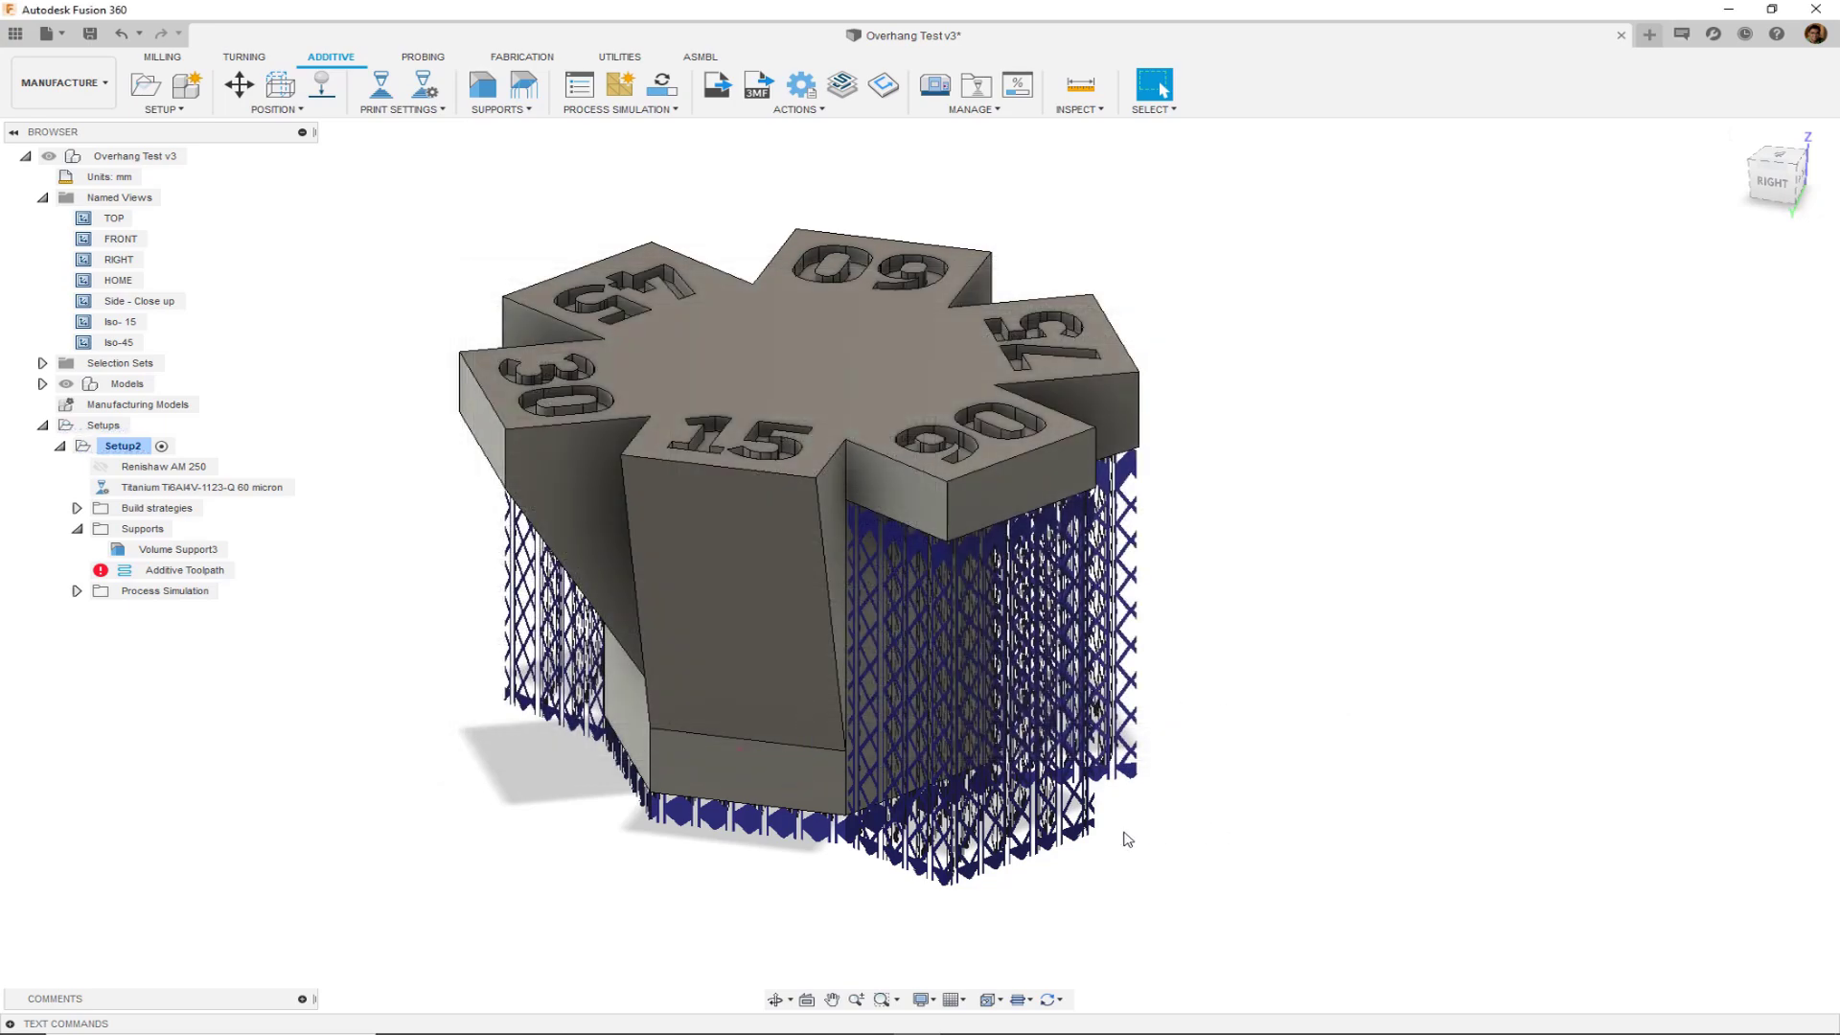
- Orbit and zoom to view the semi-transparent supports from the front and the hexagonal underside
{"action": "middle_click_drag", "start_coordinate": [1128, 839], "coordinate": [1355, 801], "text": "shift"}
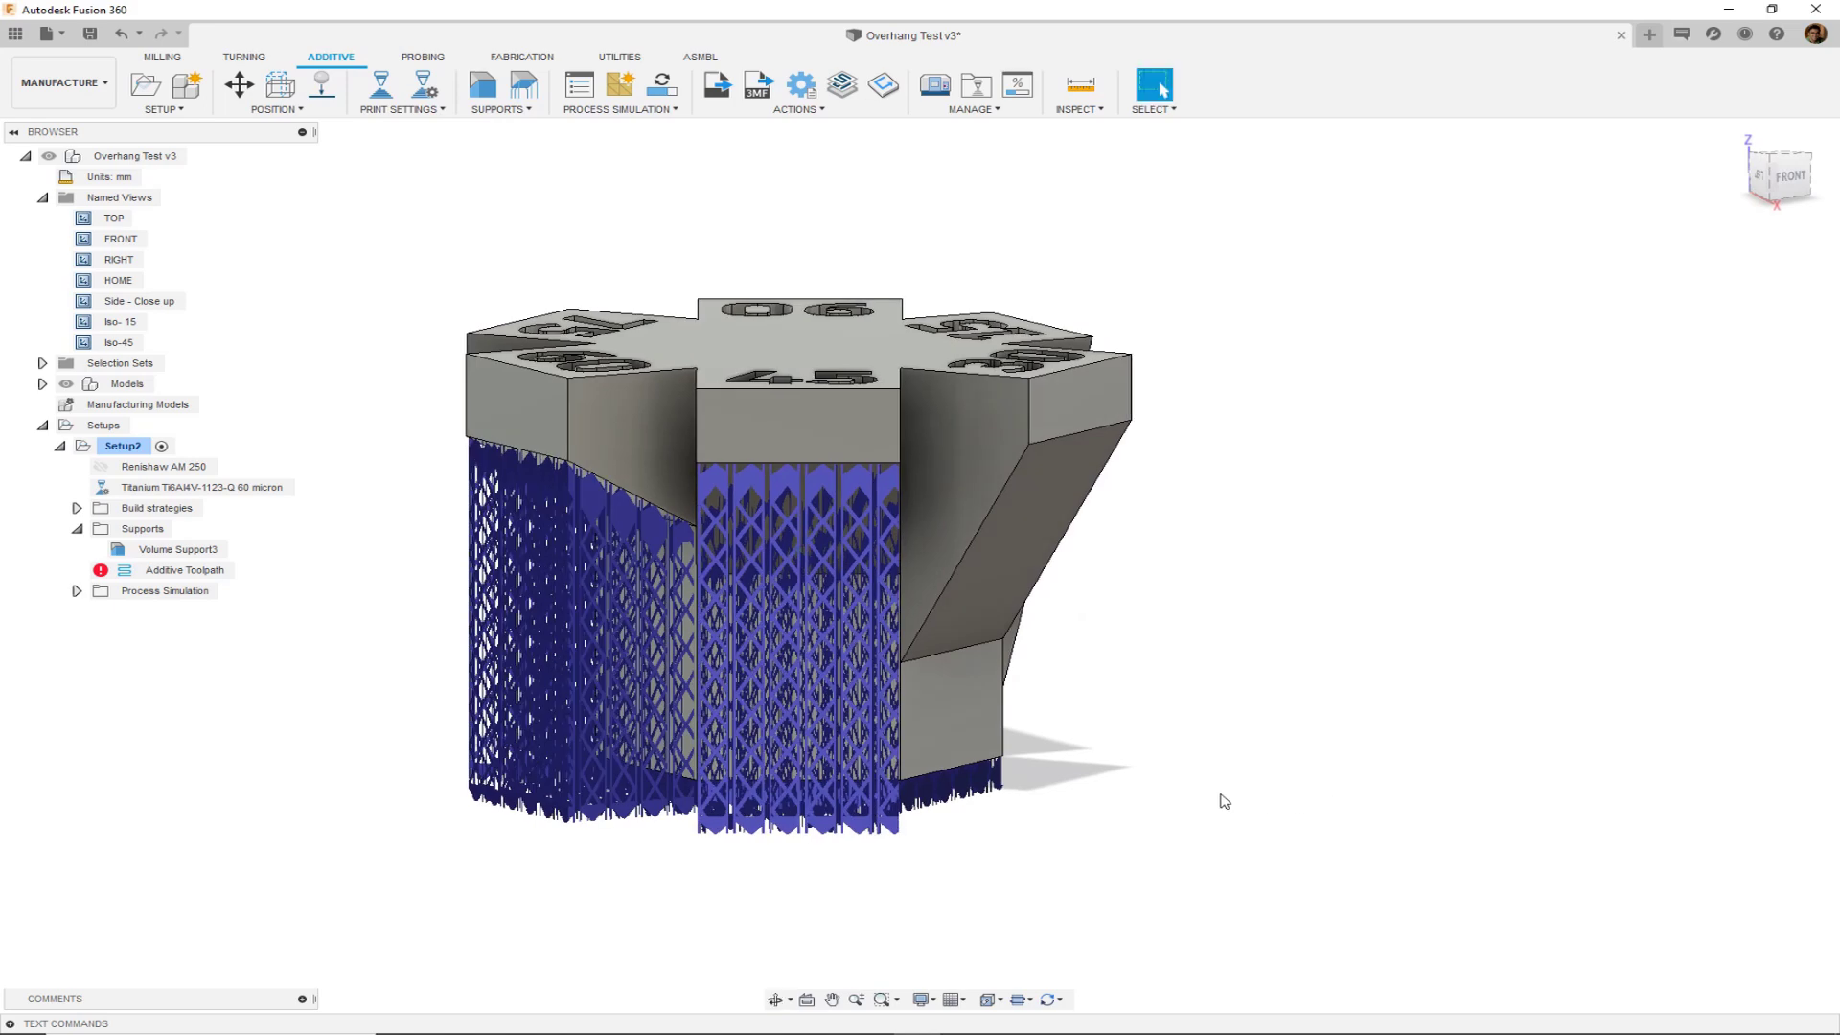
{"action": "middle_click_drag", "start_coordinate": [1092, 796], "coordinate": [1065, 644], "text": "shift"}
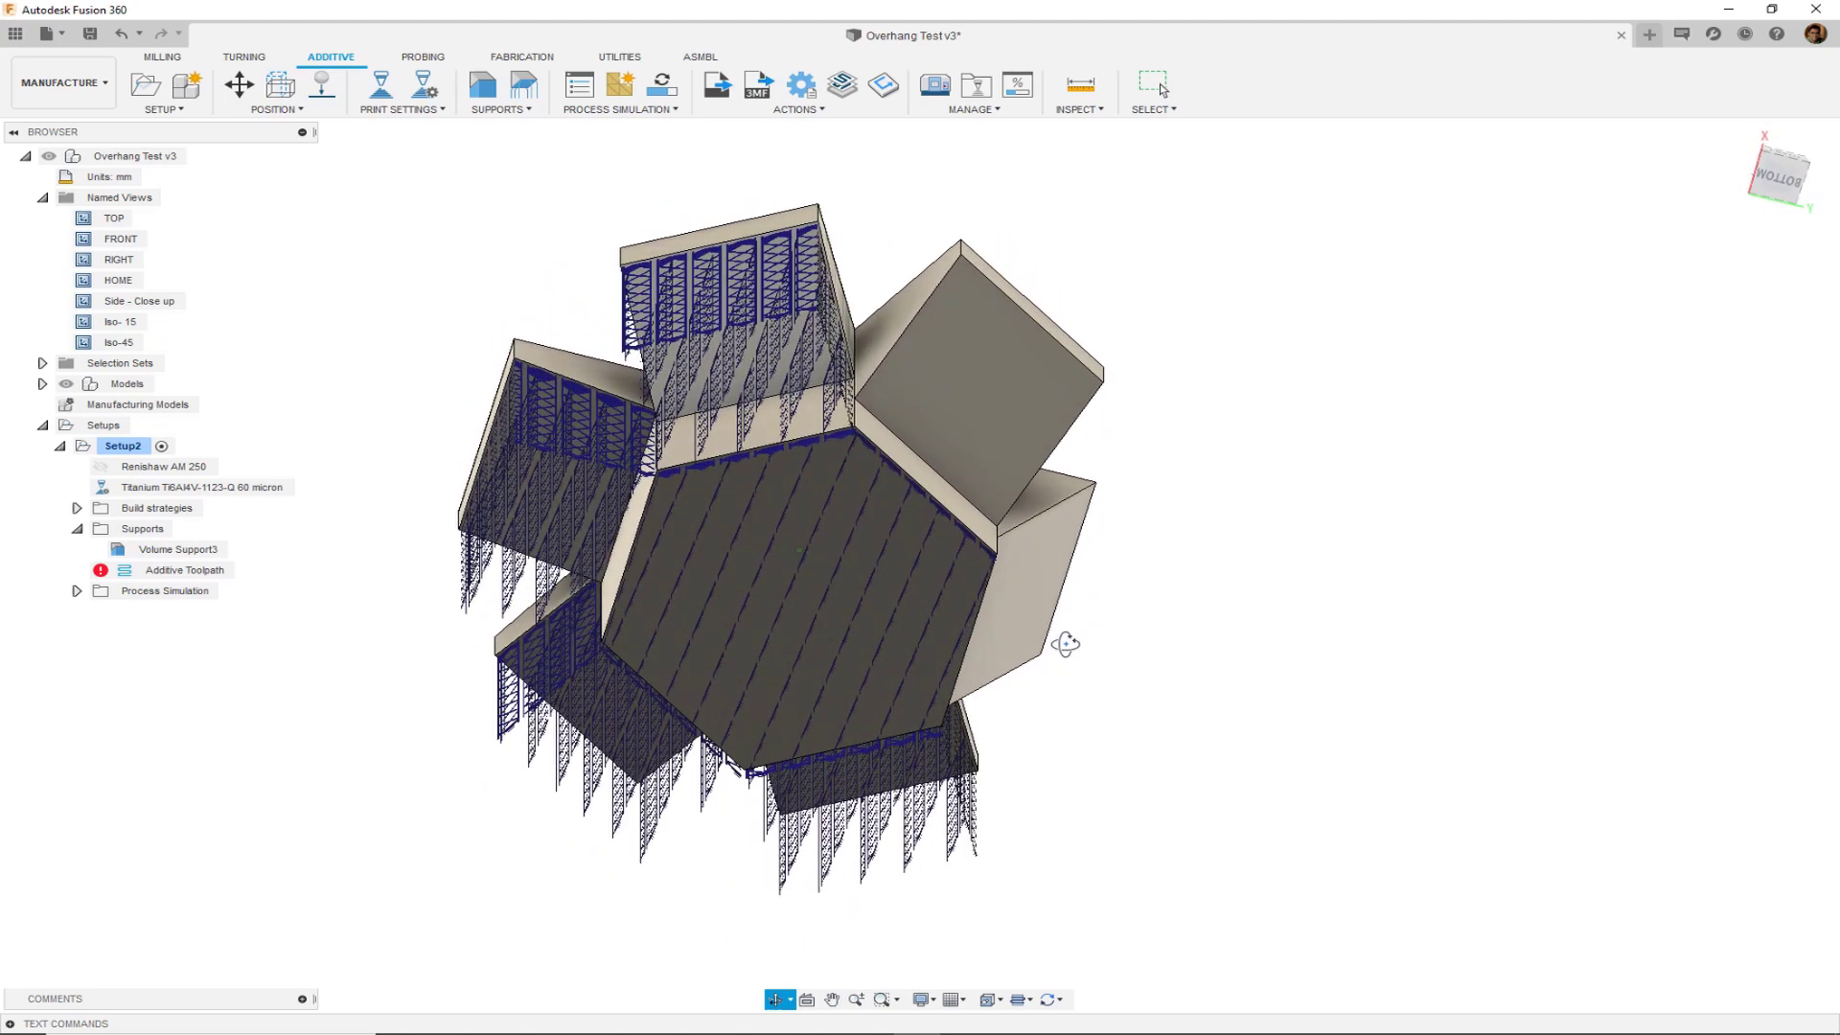
{"action": "scroll", "coordinate": [757, 388], "scroll_direction": "up", "scroll_amount": 5}
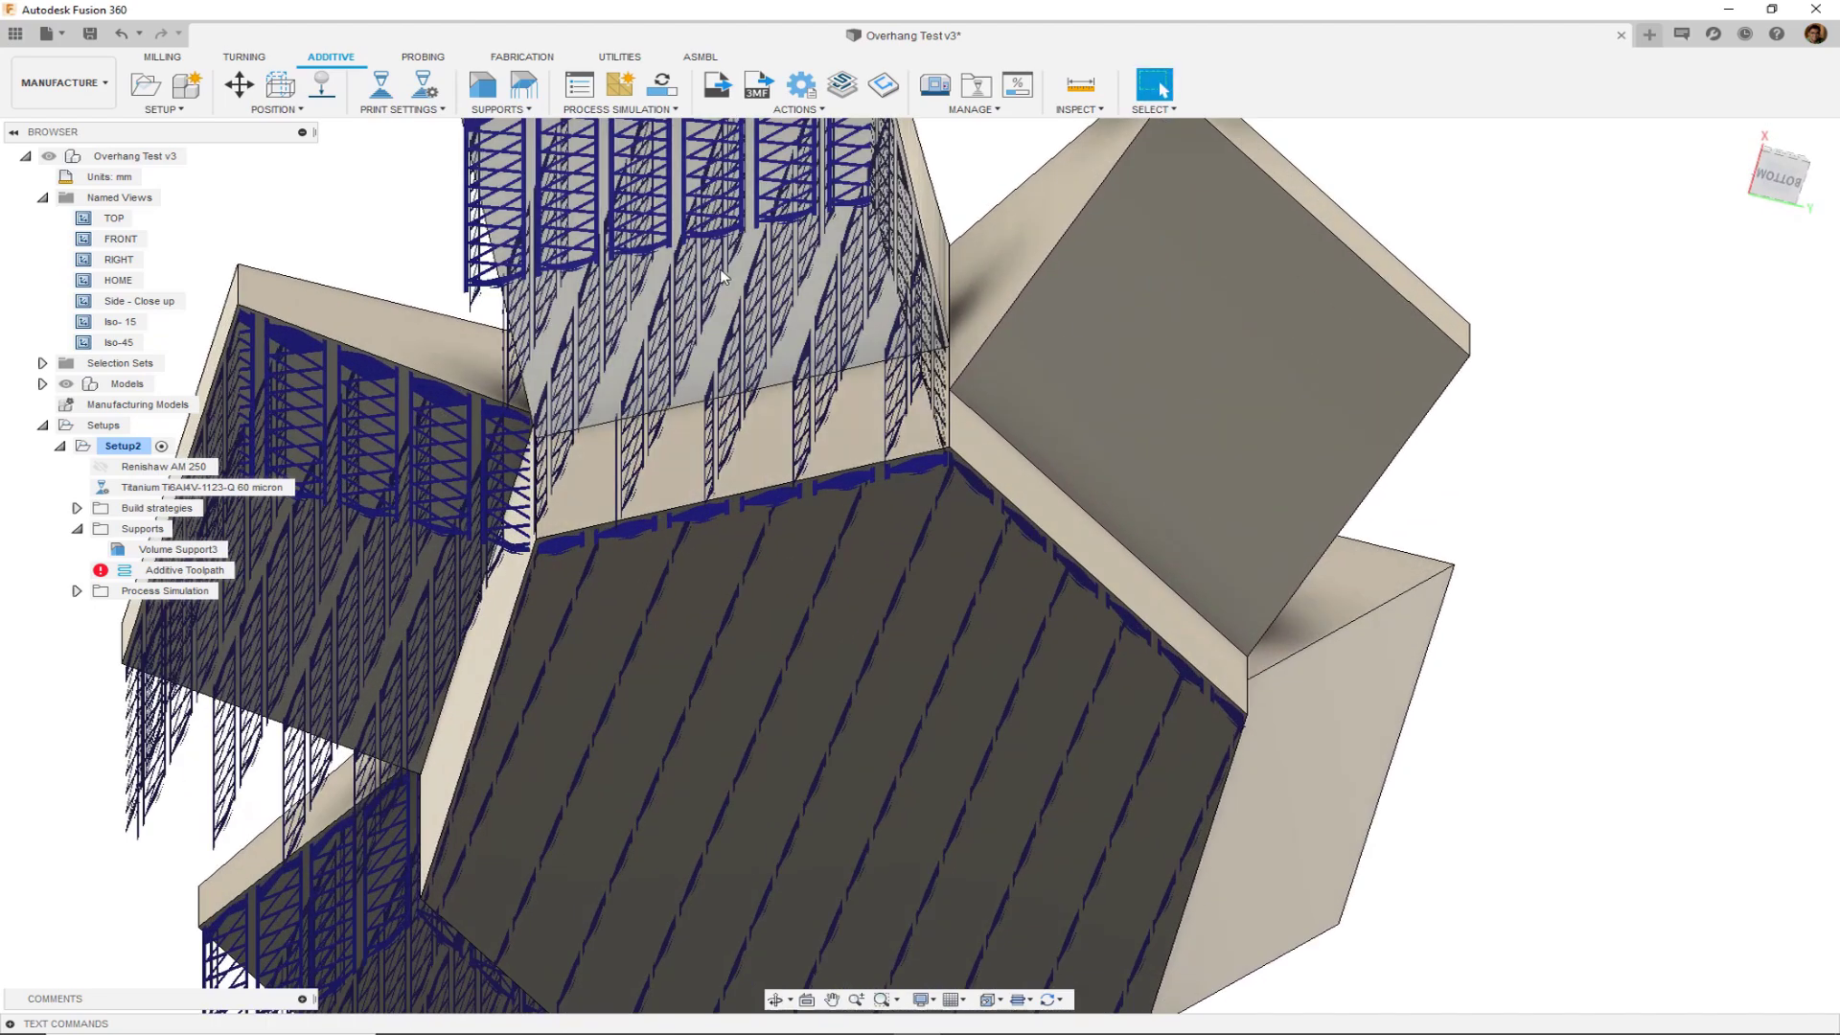
{"action": "middle_click_drag", "start_coordinate": [707, 329], "coordinate": [753, 245], "text": "shift"}
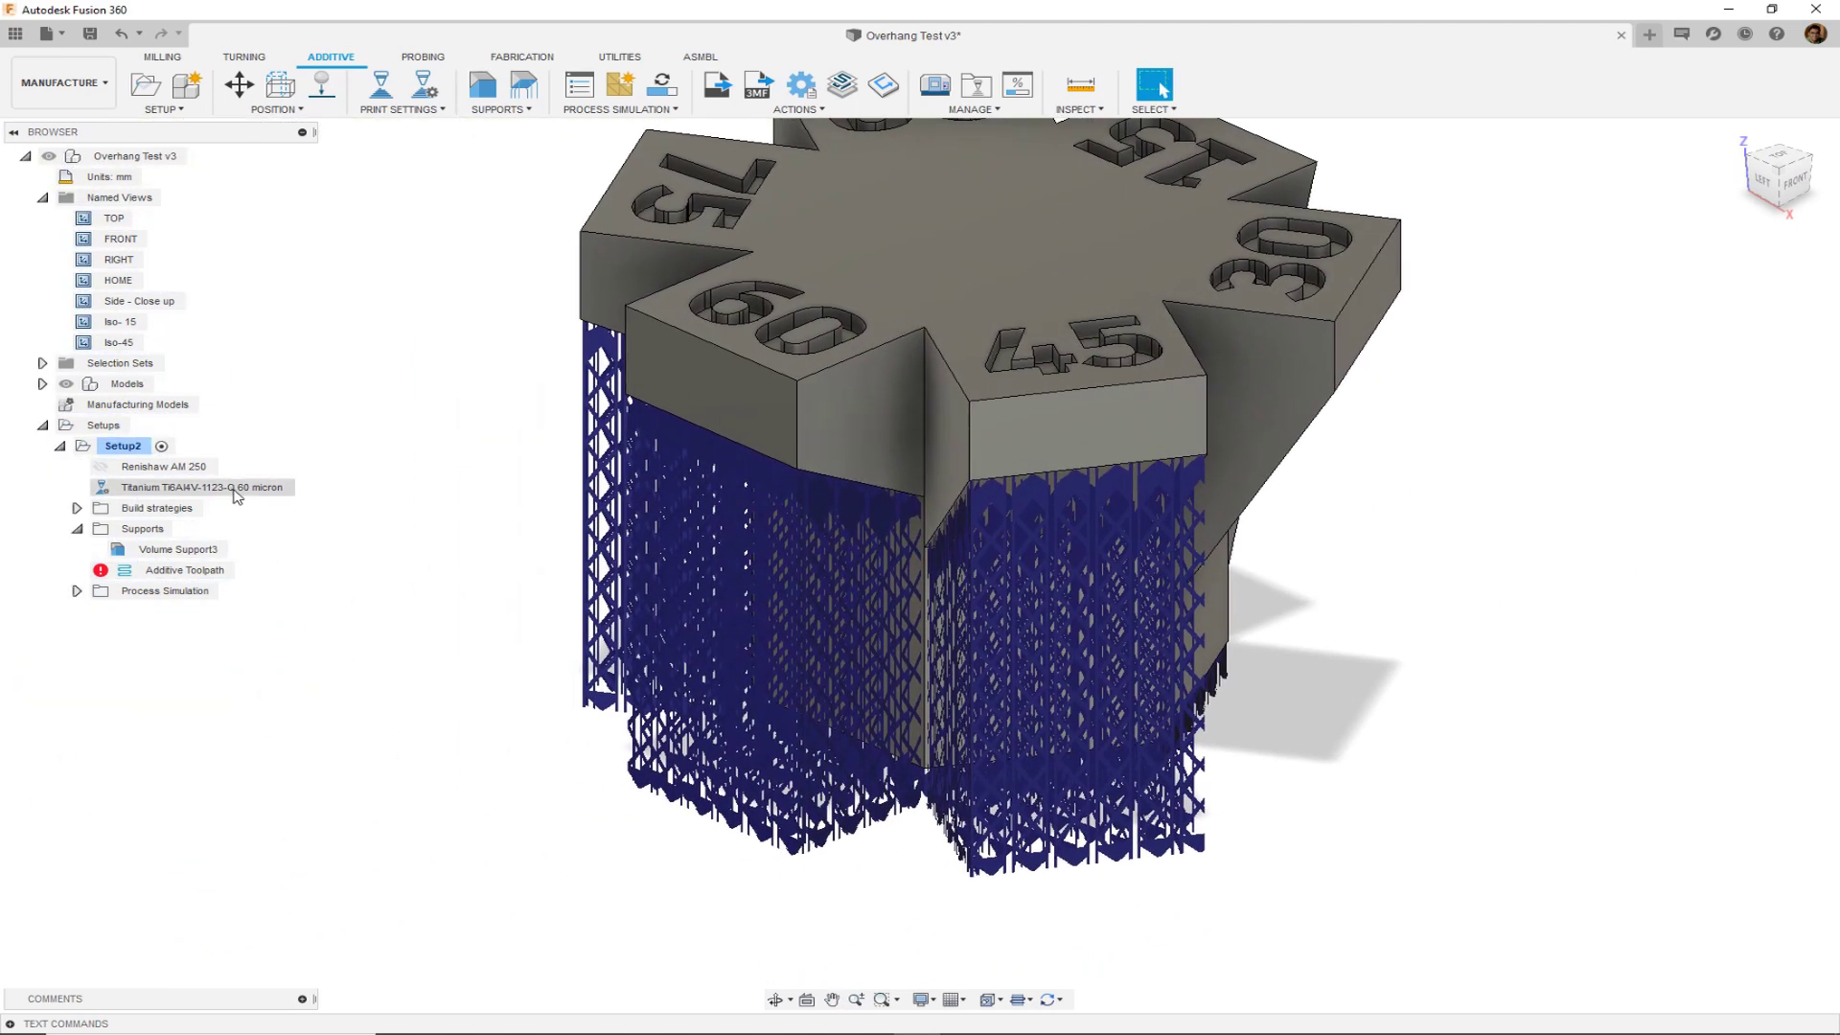
- Reopen Volume Support3's settings and expand the Filling Type list on the Structure tab
{"action": "right_click", "coordinate": [203, 552]}
{"action": "left_click", "coordinate": [229, 569]}
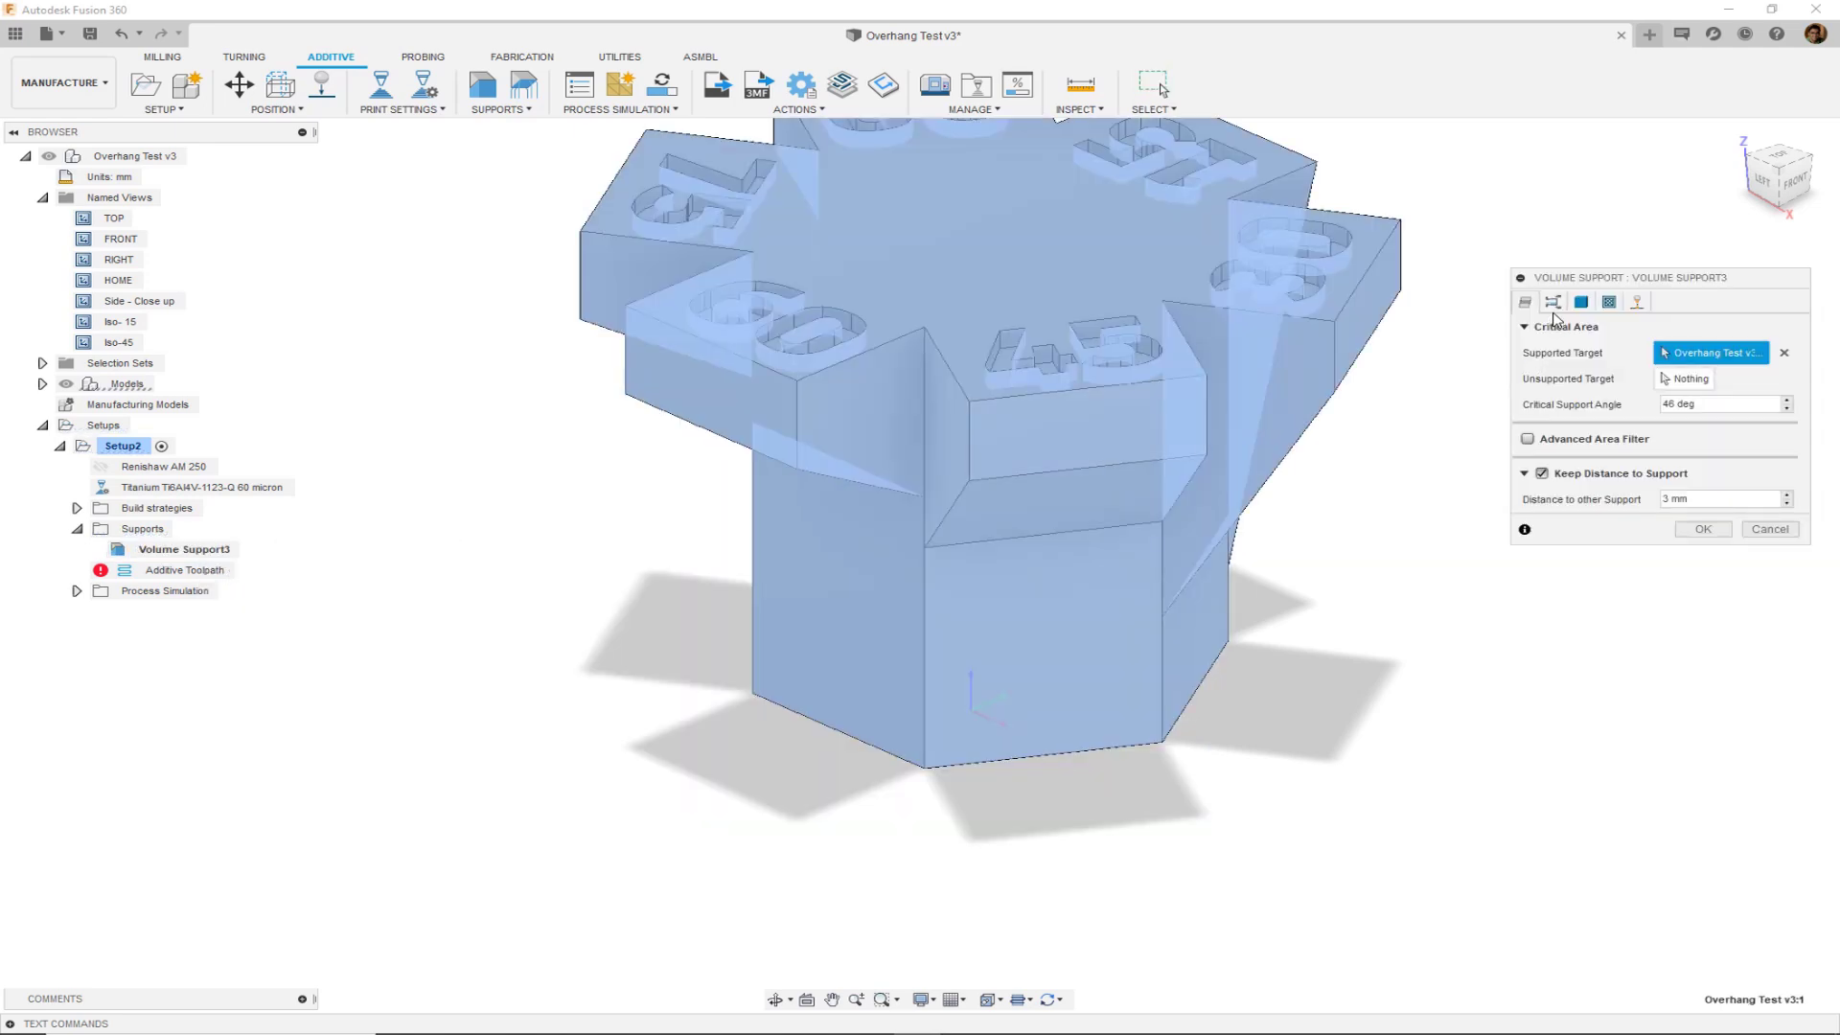
{"action": "left_click", "coordinate": [1553, 303]}
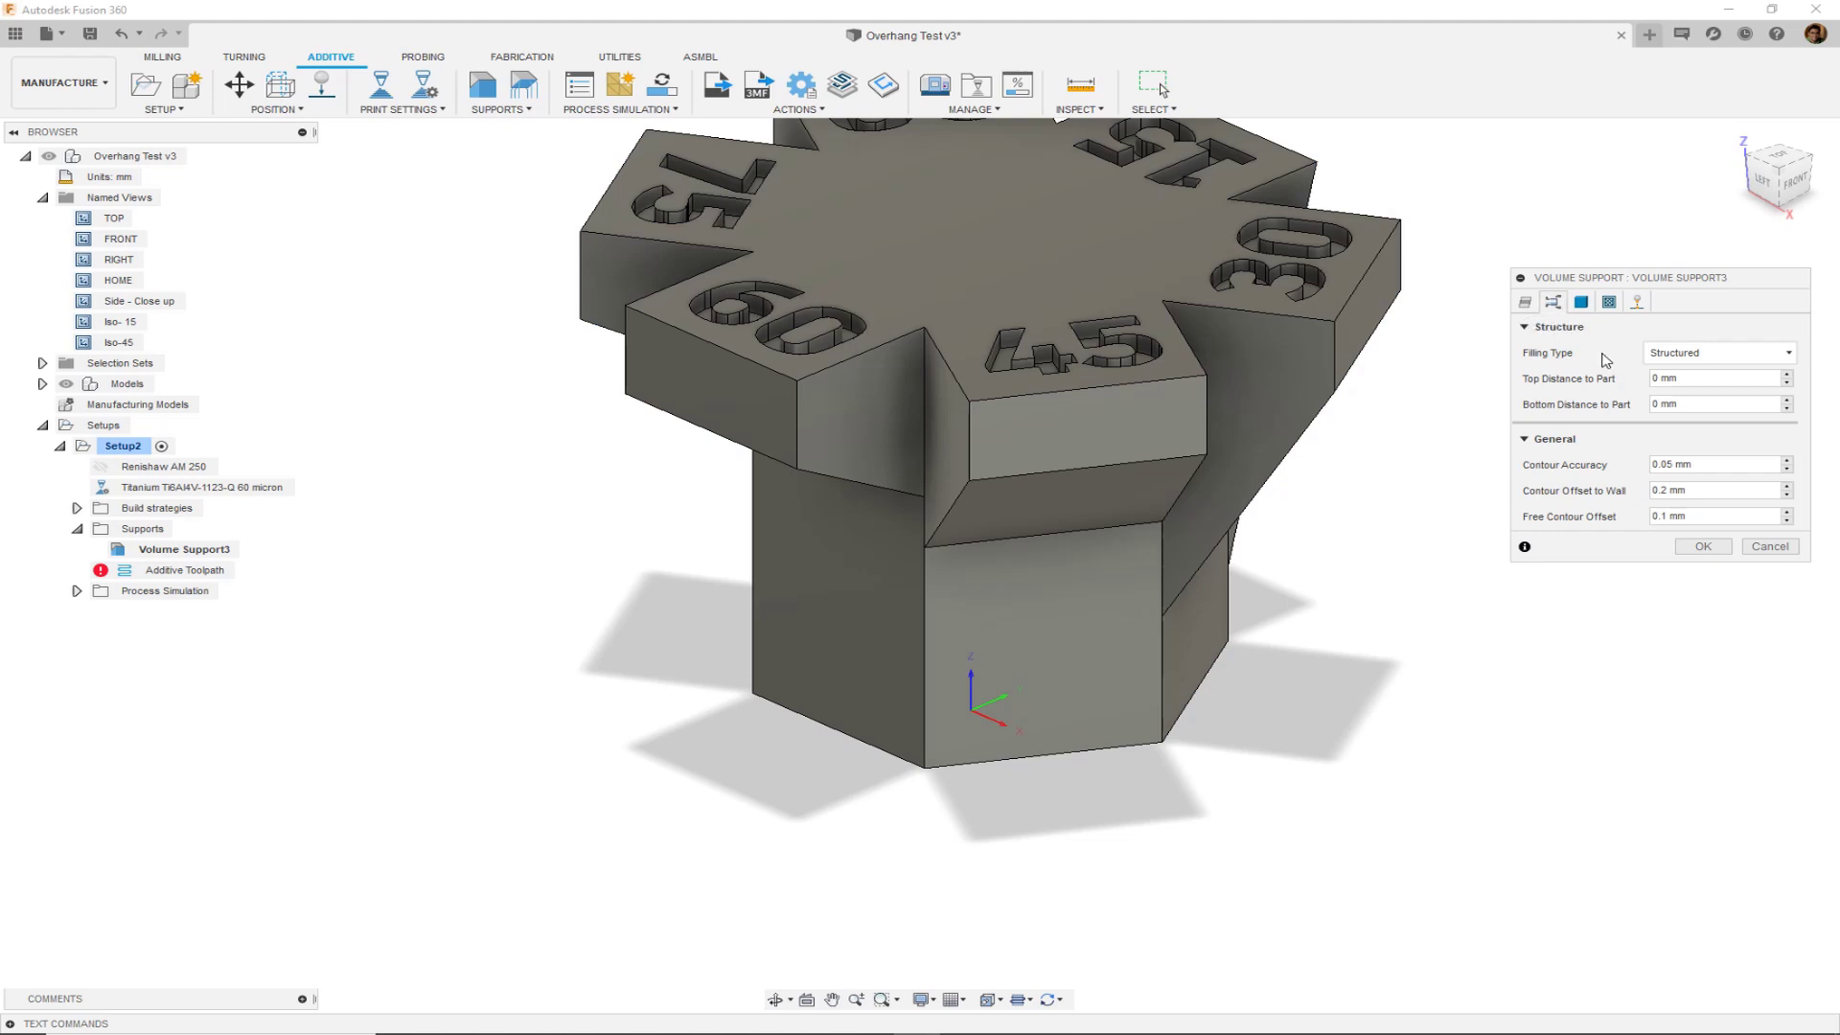
{"action": "left_click", "coordinate": [1667, 355]}
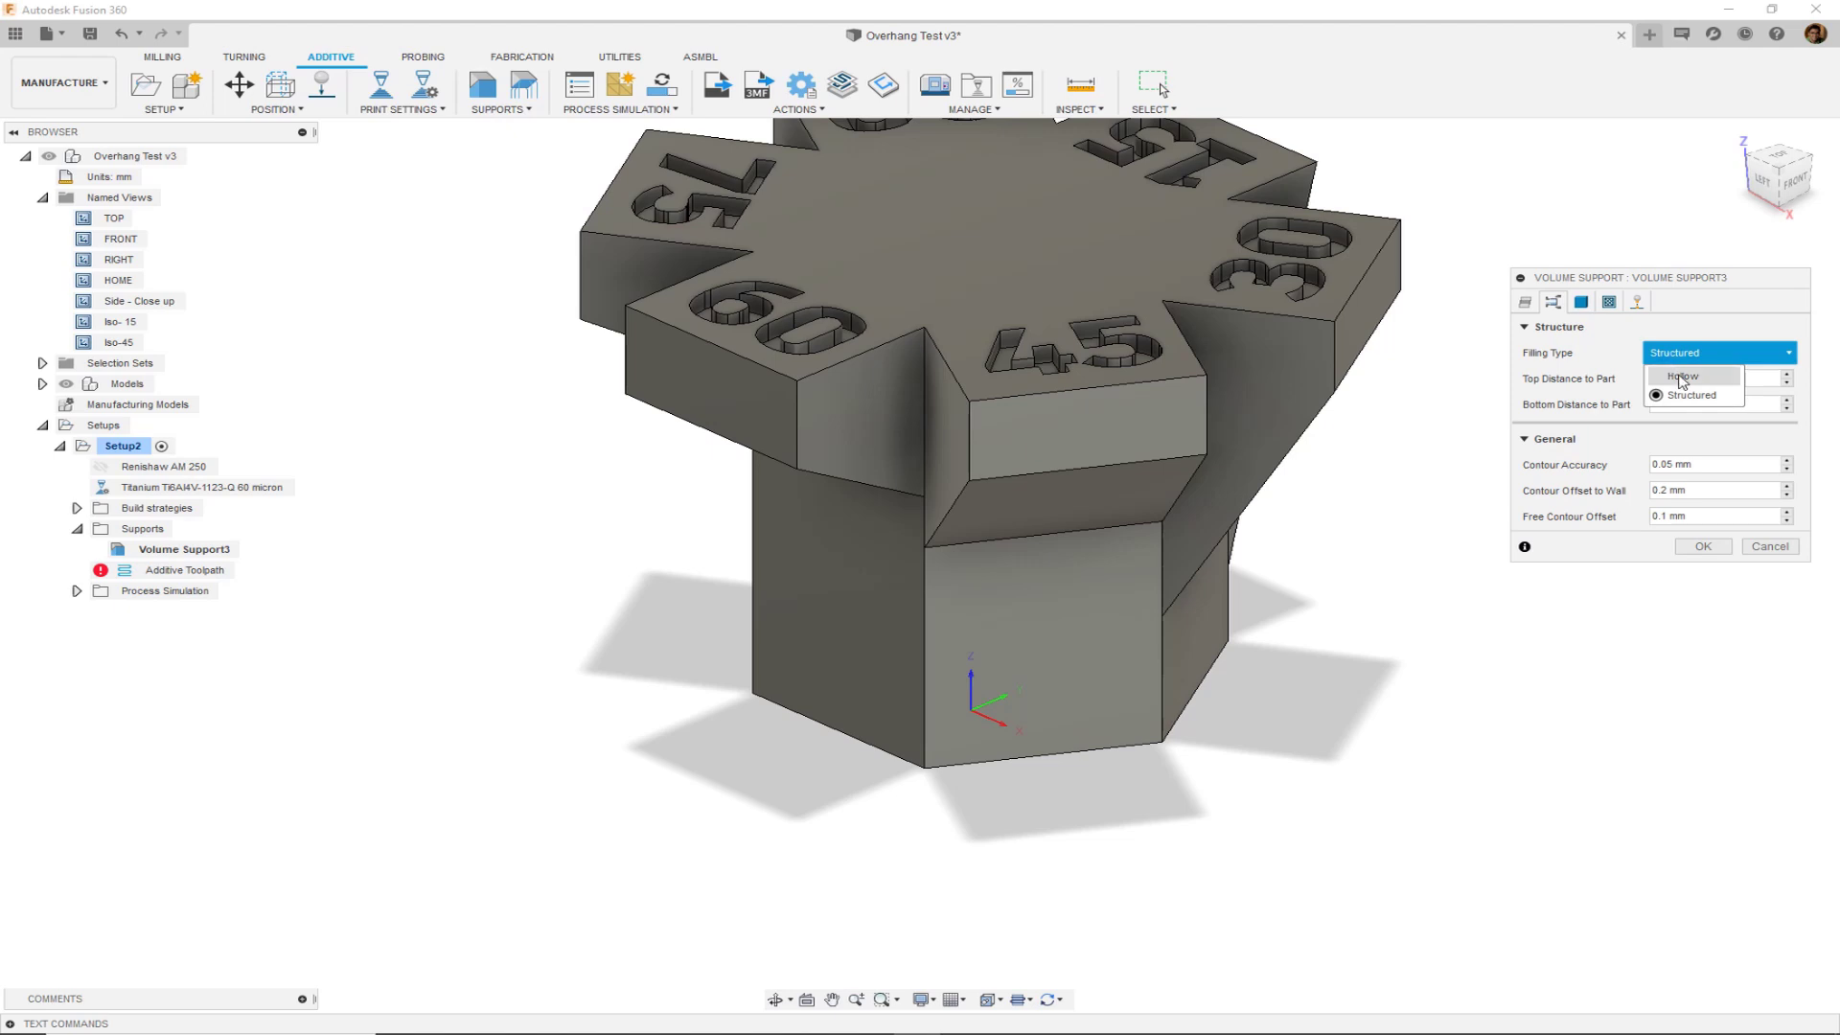
- Generate the support with Hollow filling, then zoom in on its grid from the BOTTOM view
{"action": "left_click", "coordinate": [1683, 376]}
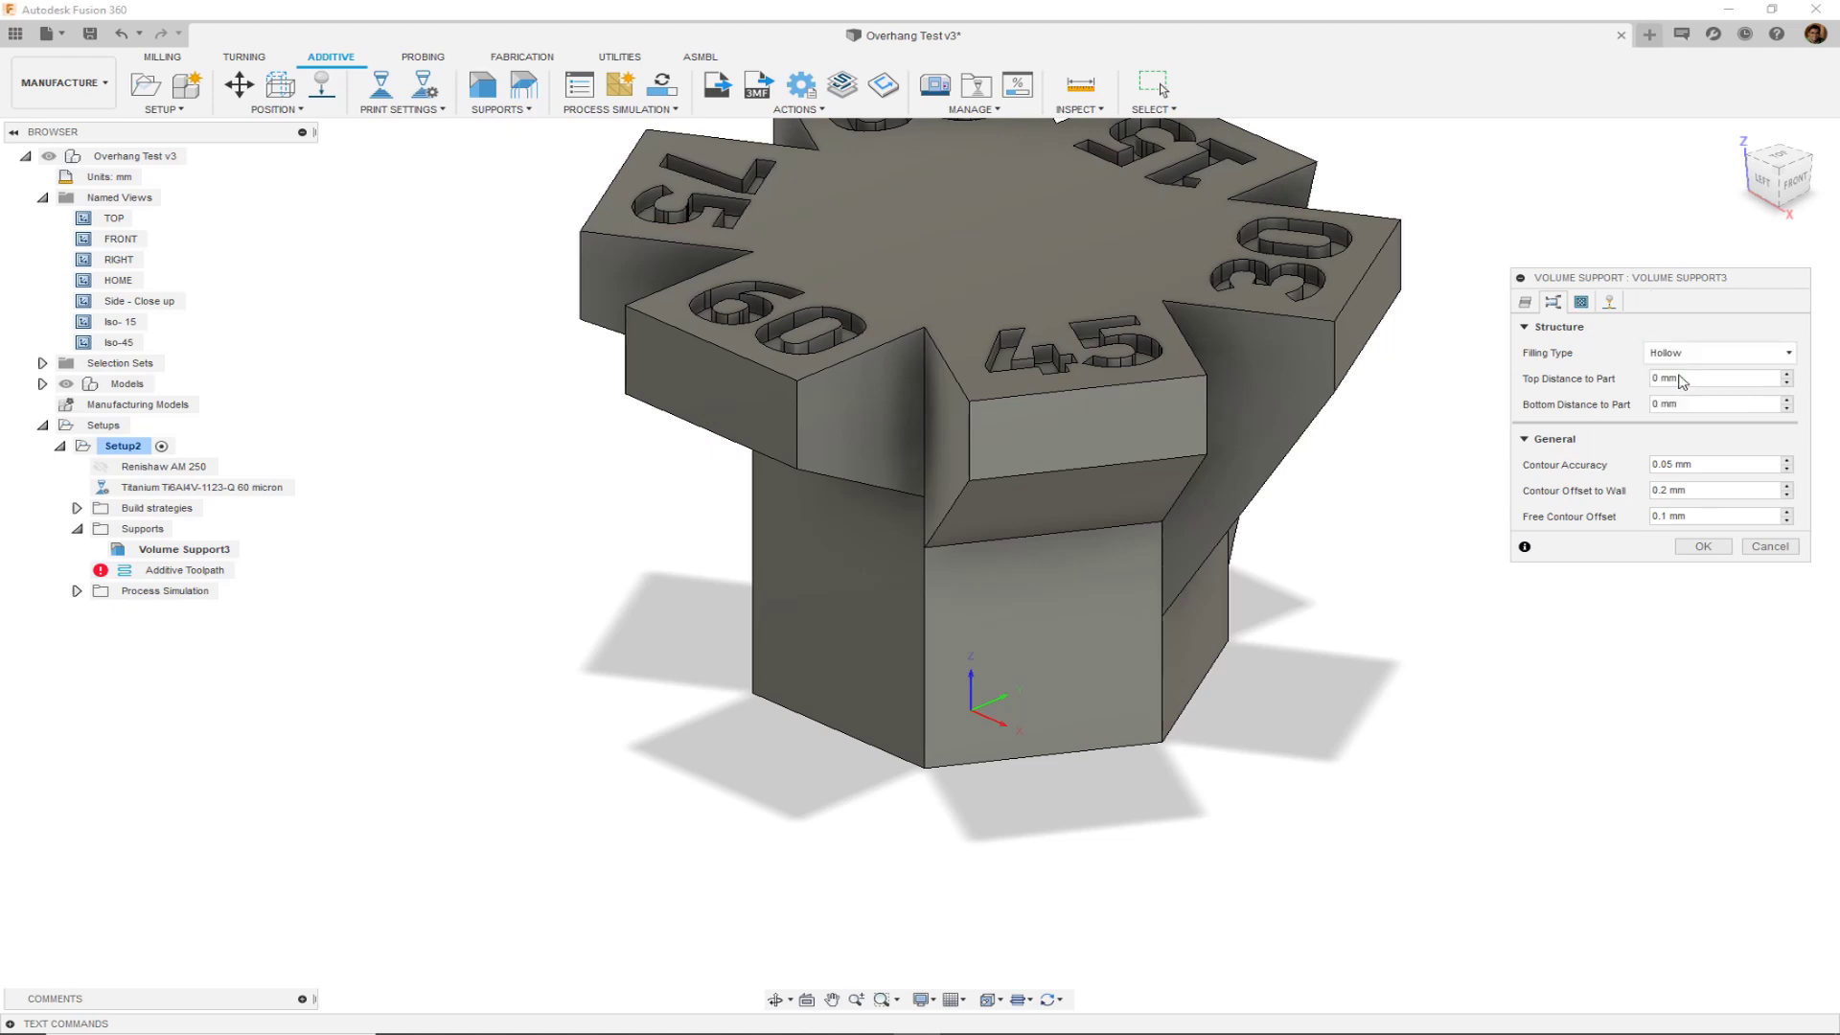
{"action": "left_click", "coordinate": [1703, 546]}
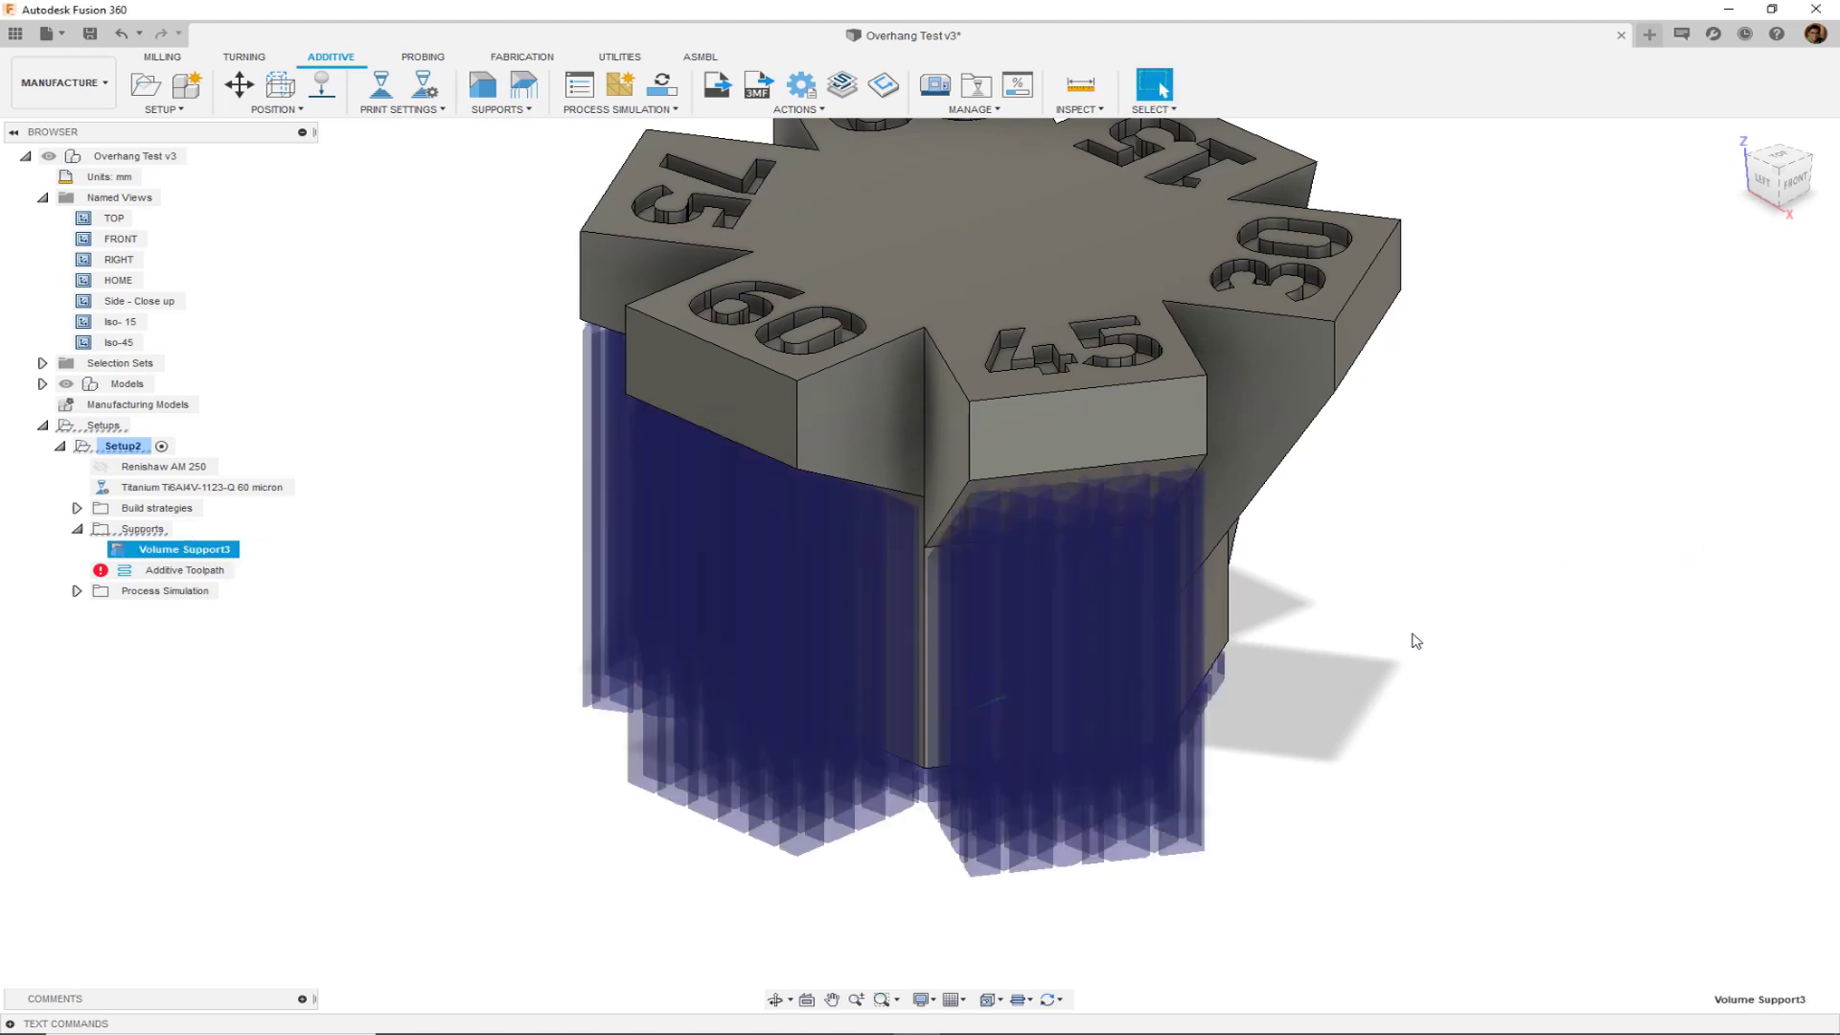
{"action": "middle_click_drag", "start_coordinate": [1400, 670], "coordinate": [1411, 476], "text": "shift"}
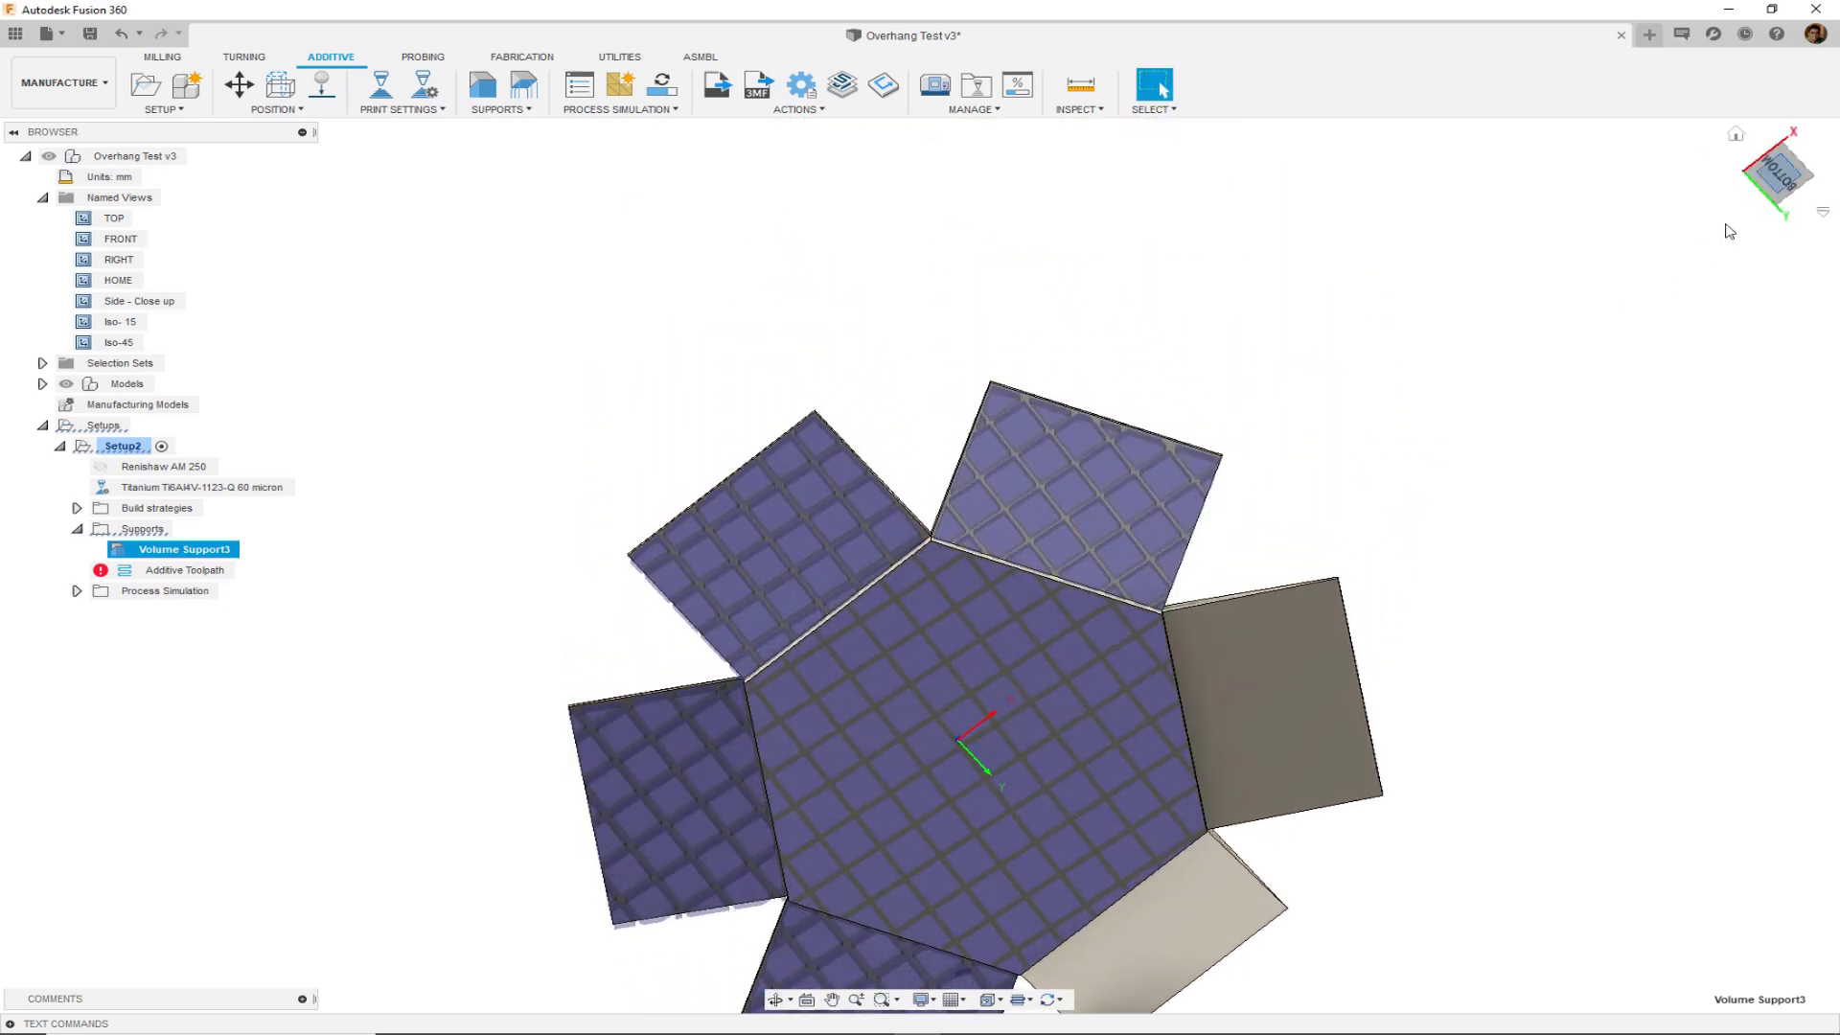
{"action": "left_click", "coordinate": [1778, 172]}
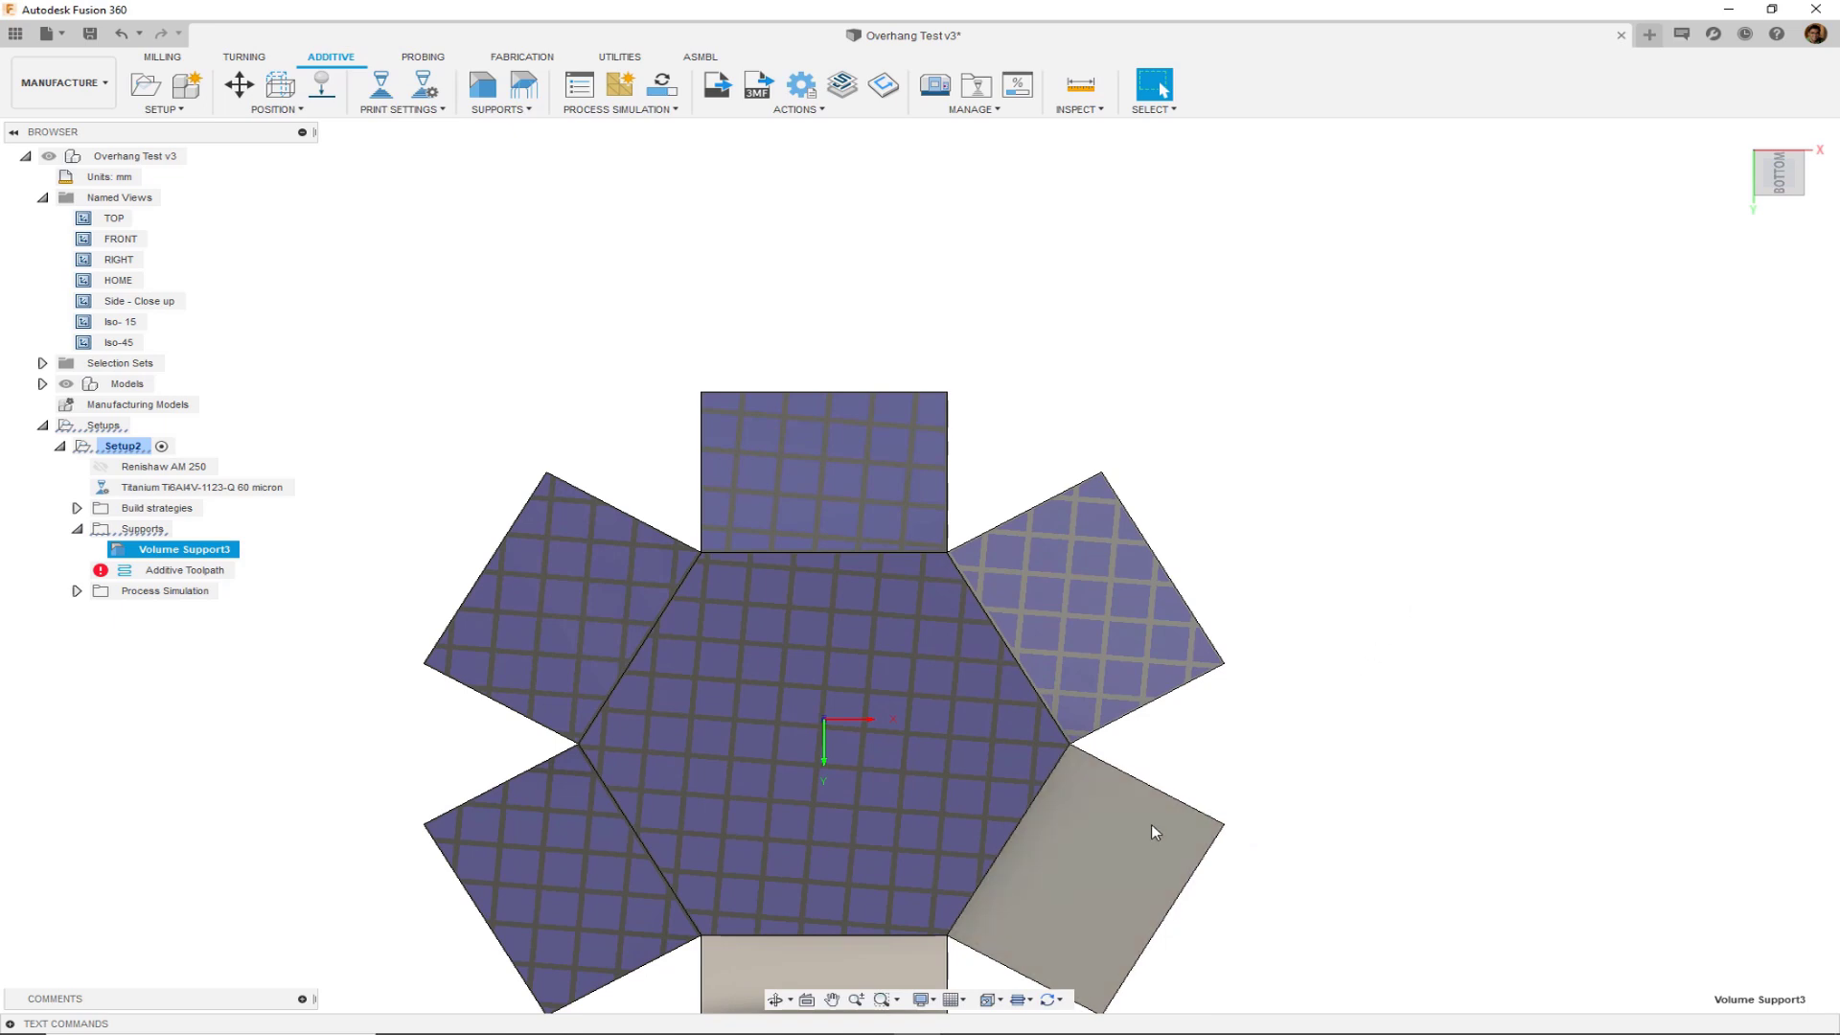
{"action": "scroll", "coordinate": [1061, 671], "scroll_direction": "up", "scroll_amount": 10}
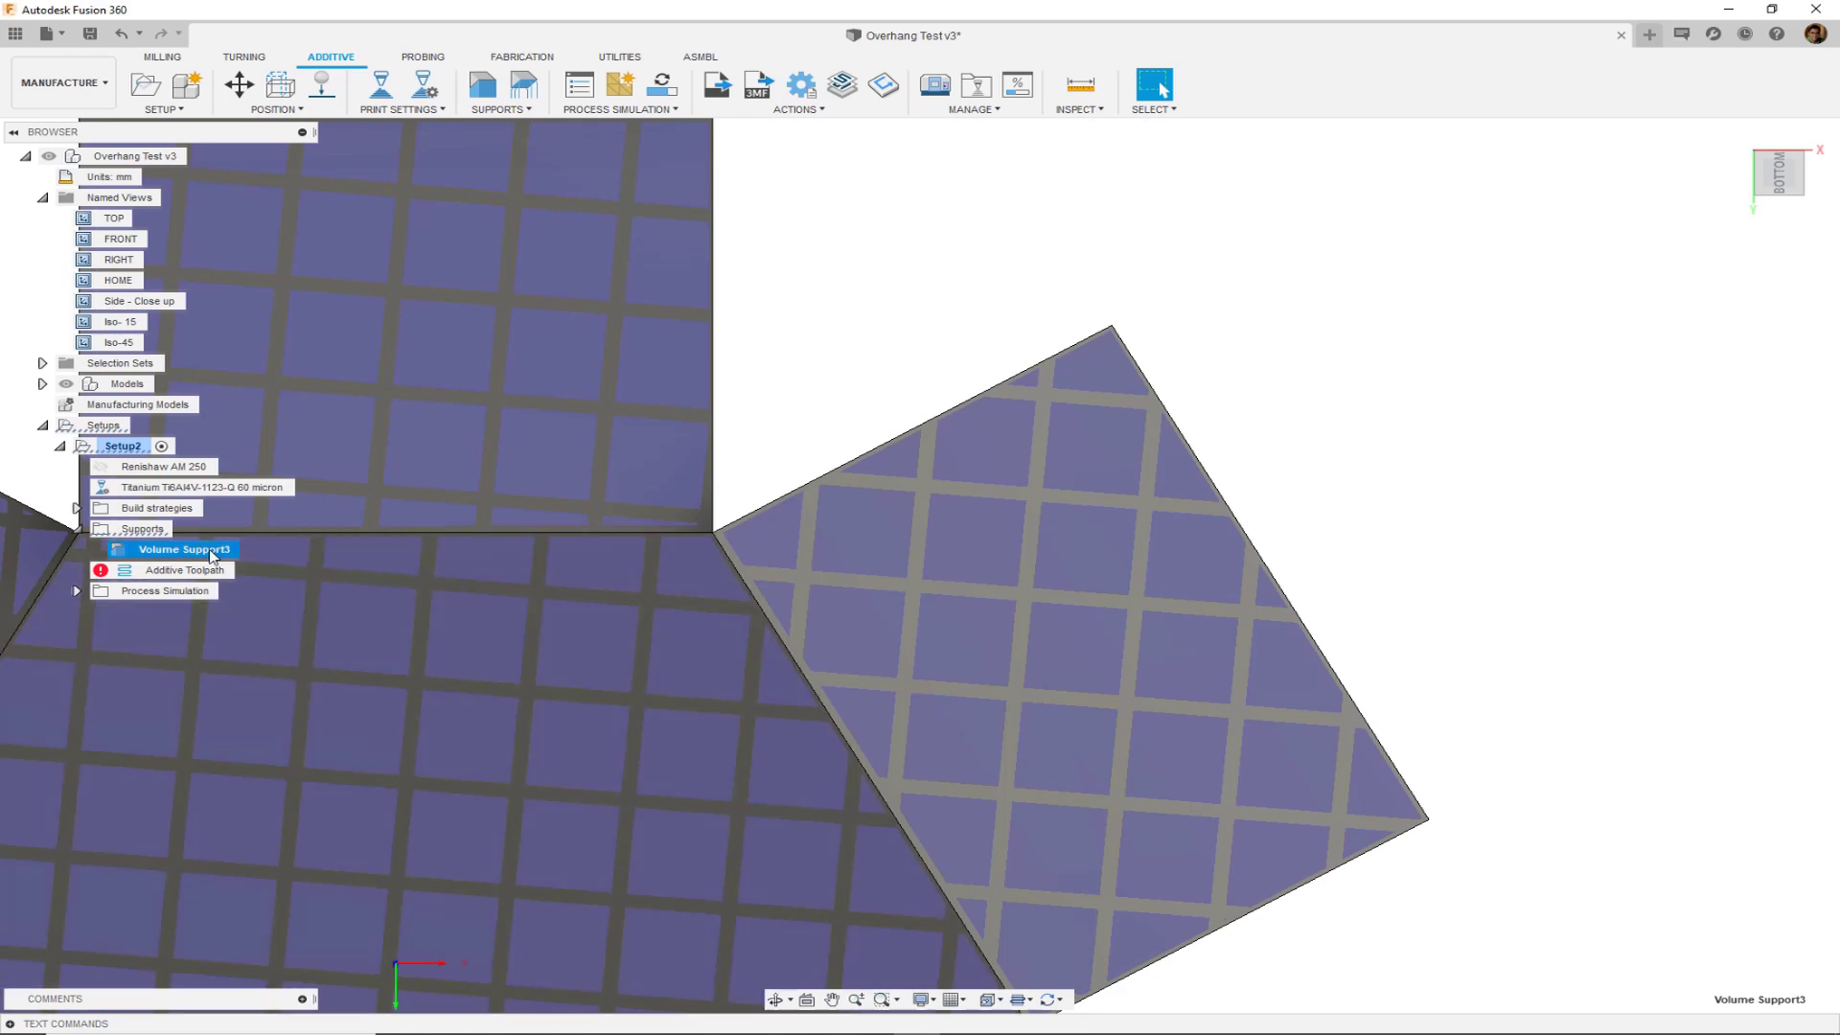
- Edit Volume Support3, keep Hollow filling, and set Raster and Contour Fragment Size to Large
{"action": "right_click", "coordinate": [212, 556]}
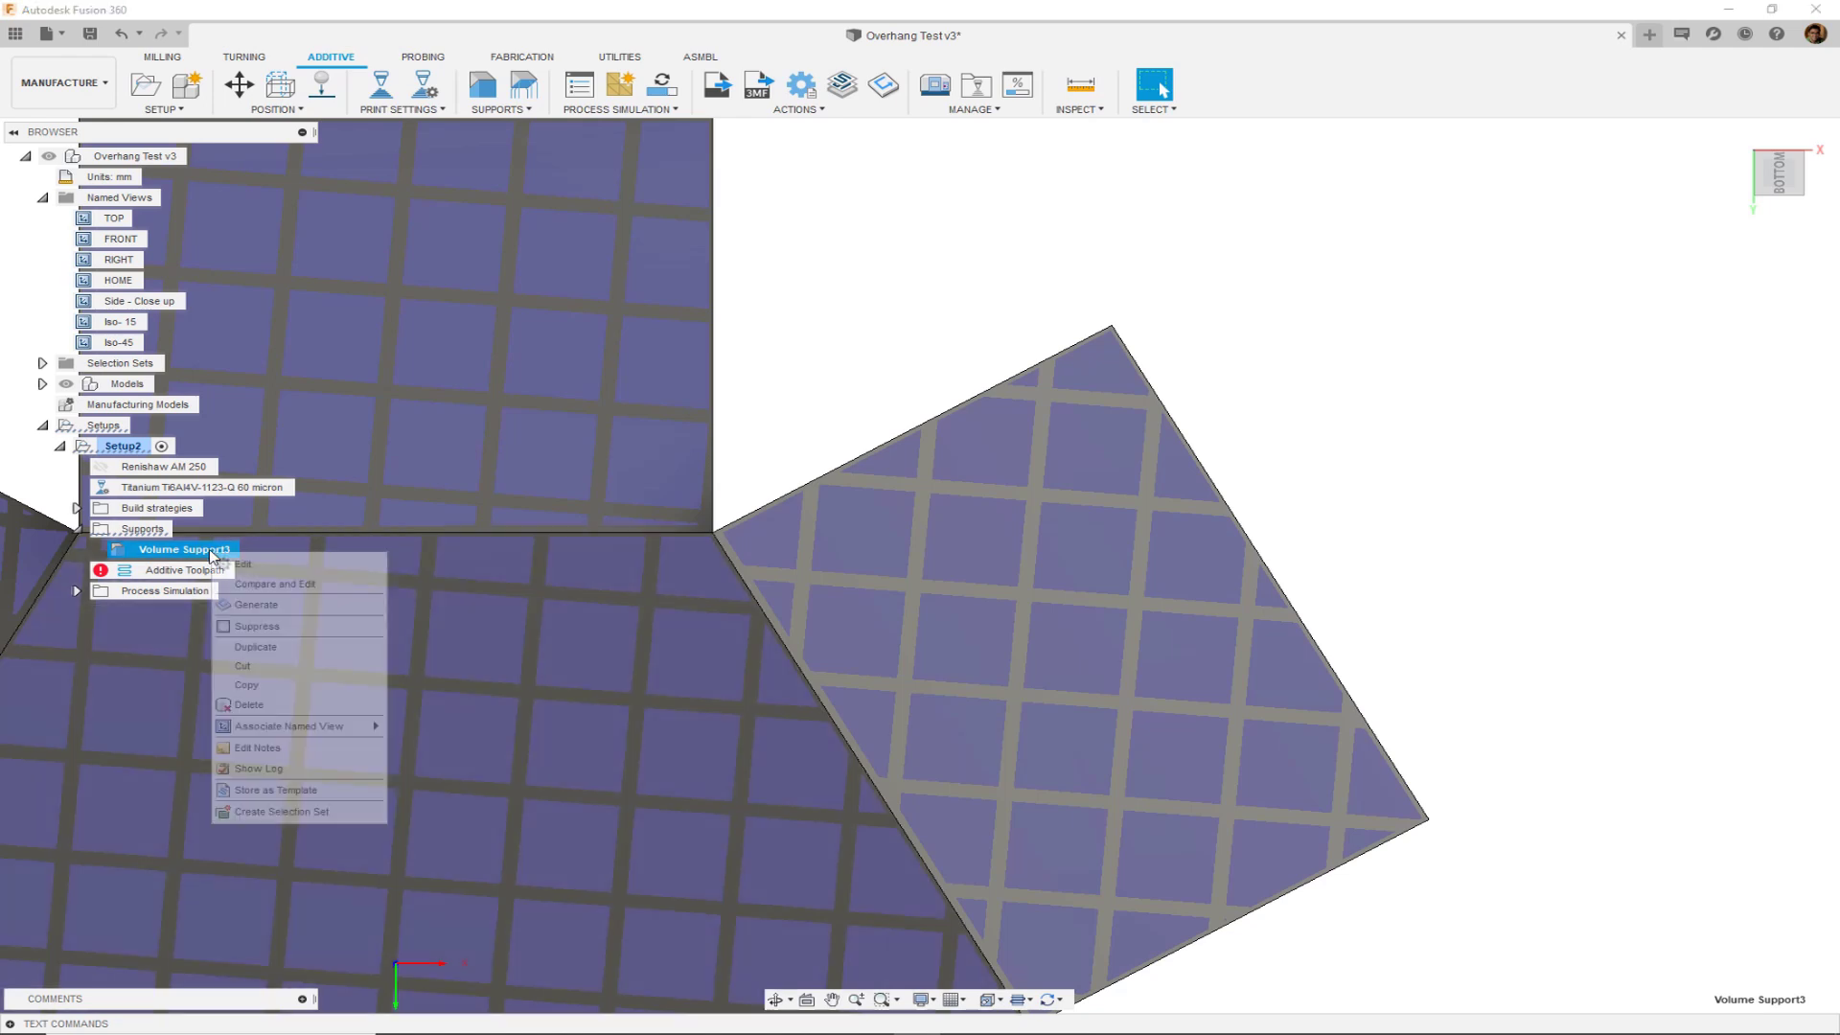
{"action": "left_click", "coordinate": [242, 567]}
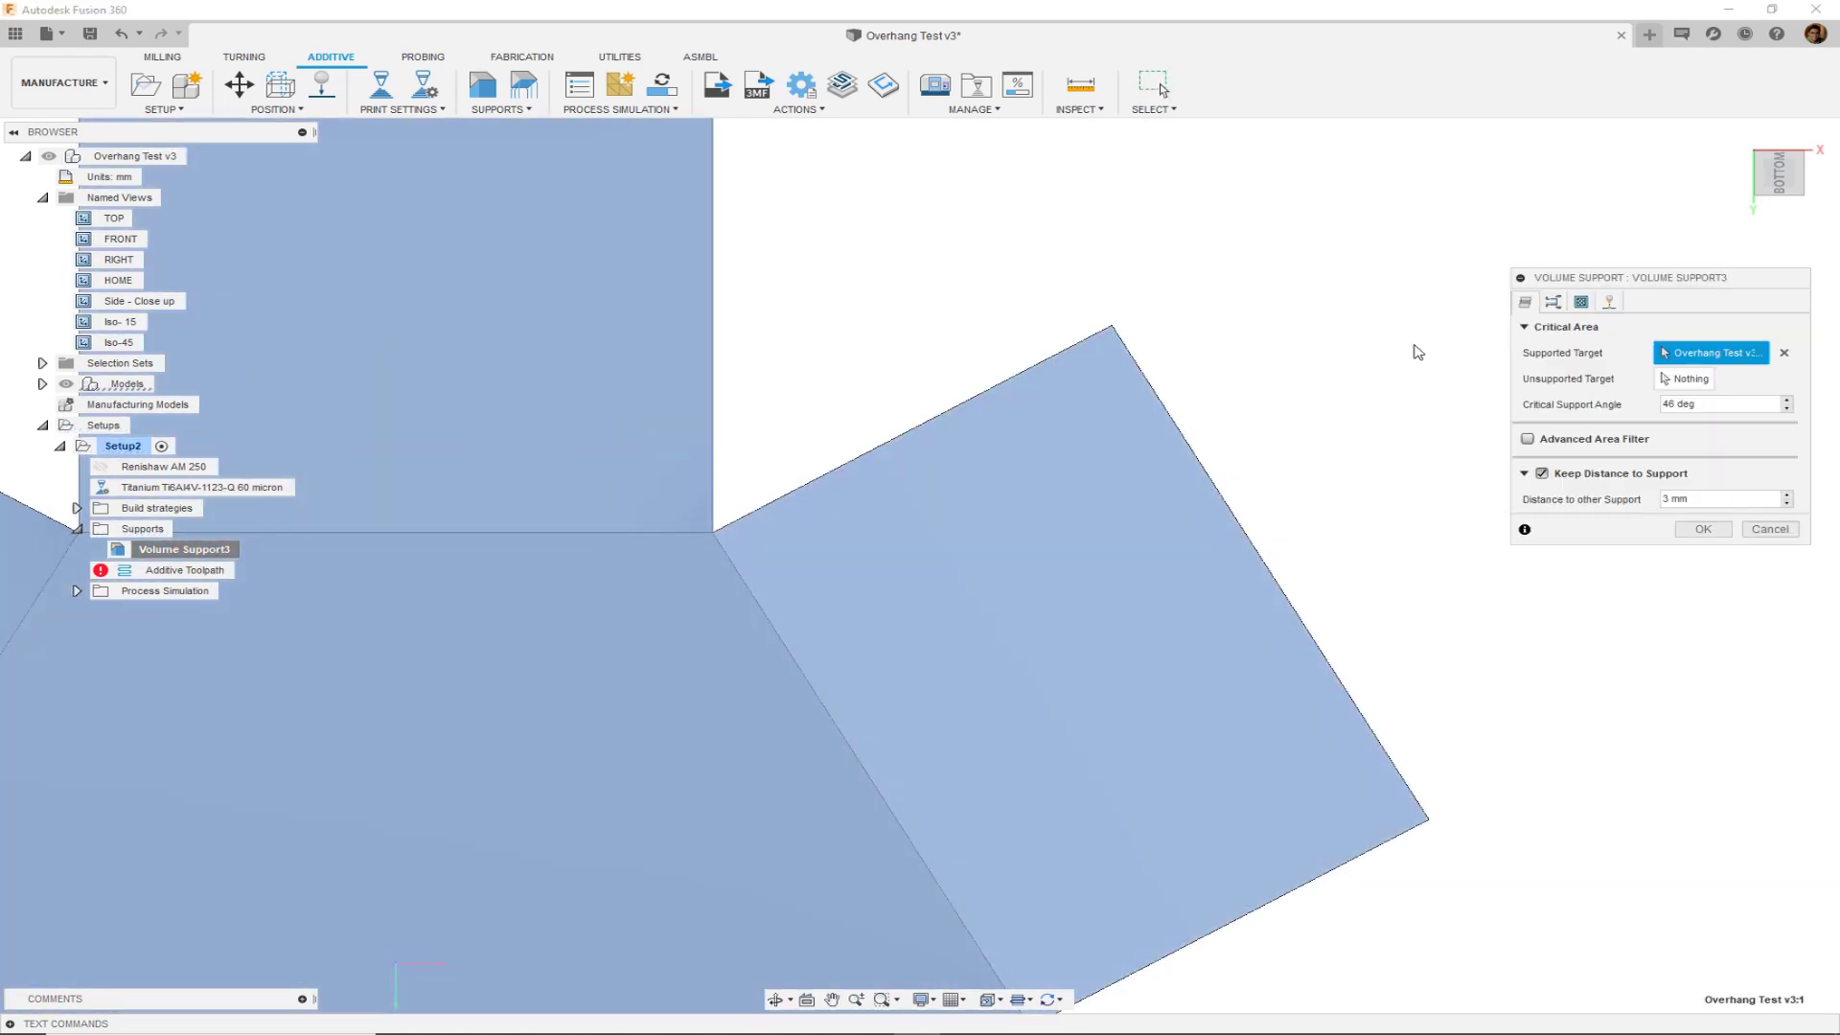
{"action": "left_click", "coordinate": [1552, 301]}
{"action": "left_click", "coordinate": [1699, 354]}
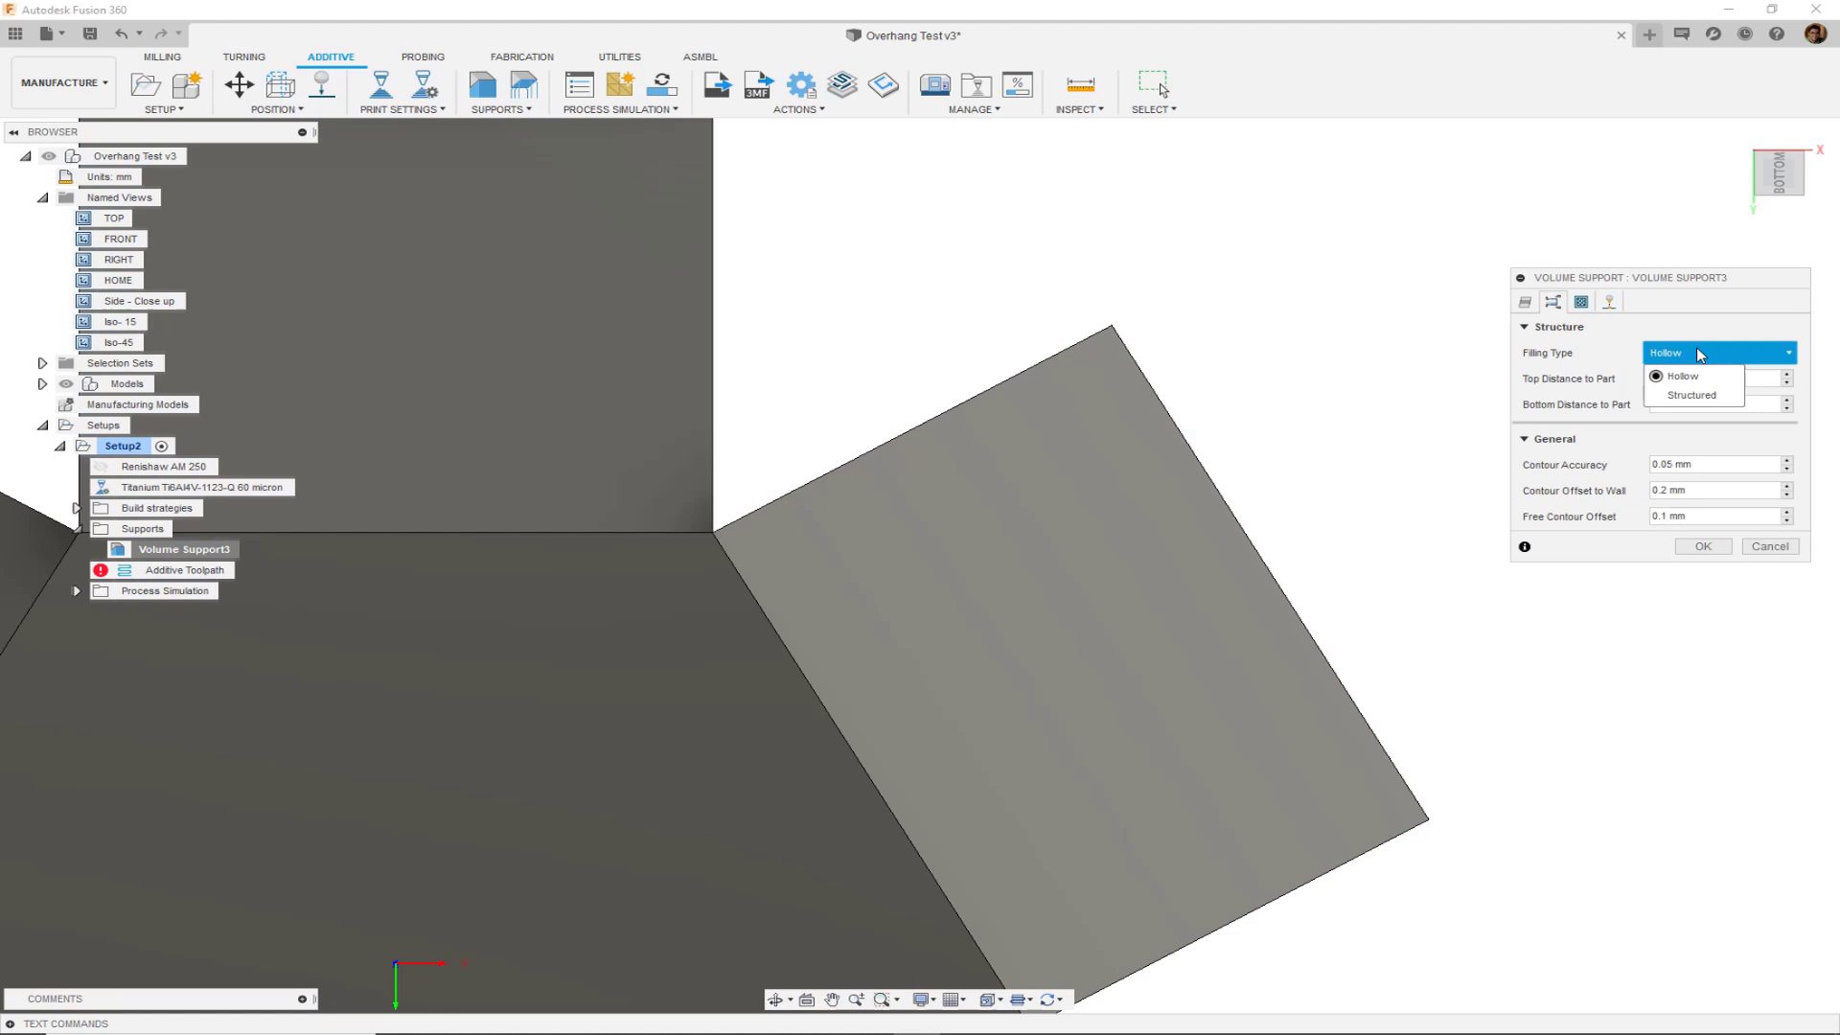
{"action": "left_click", "coordinate": [1699, 354]}
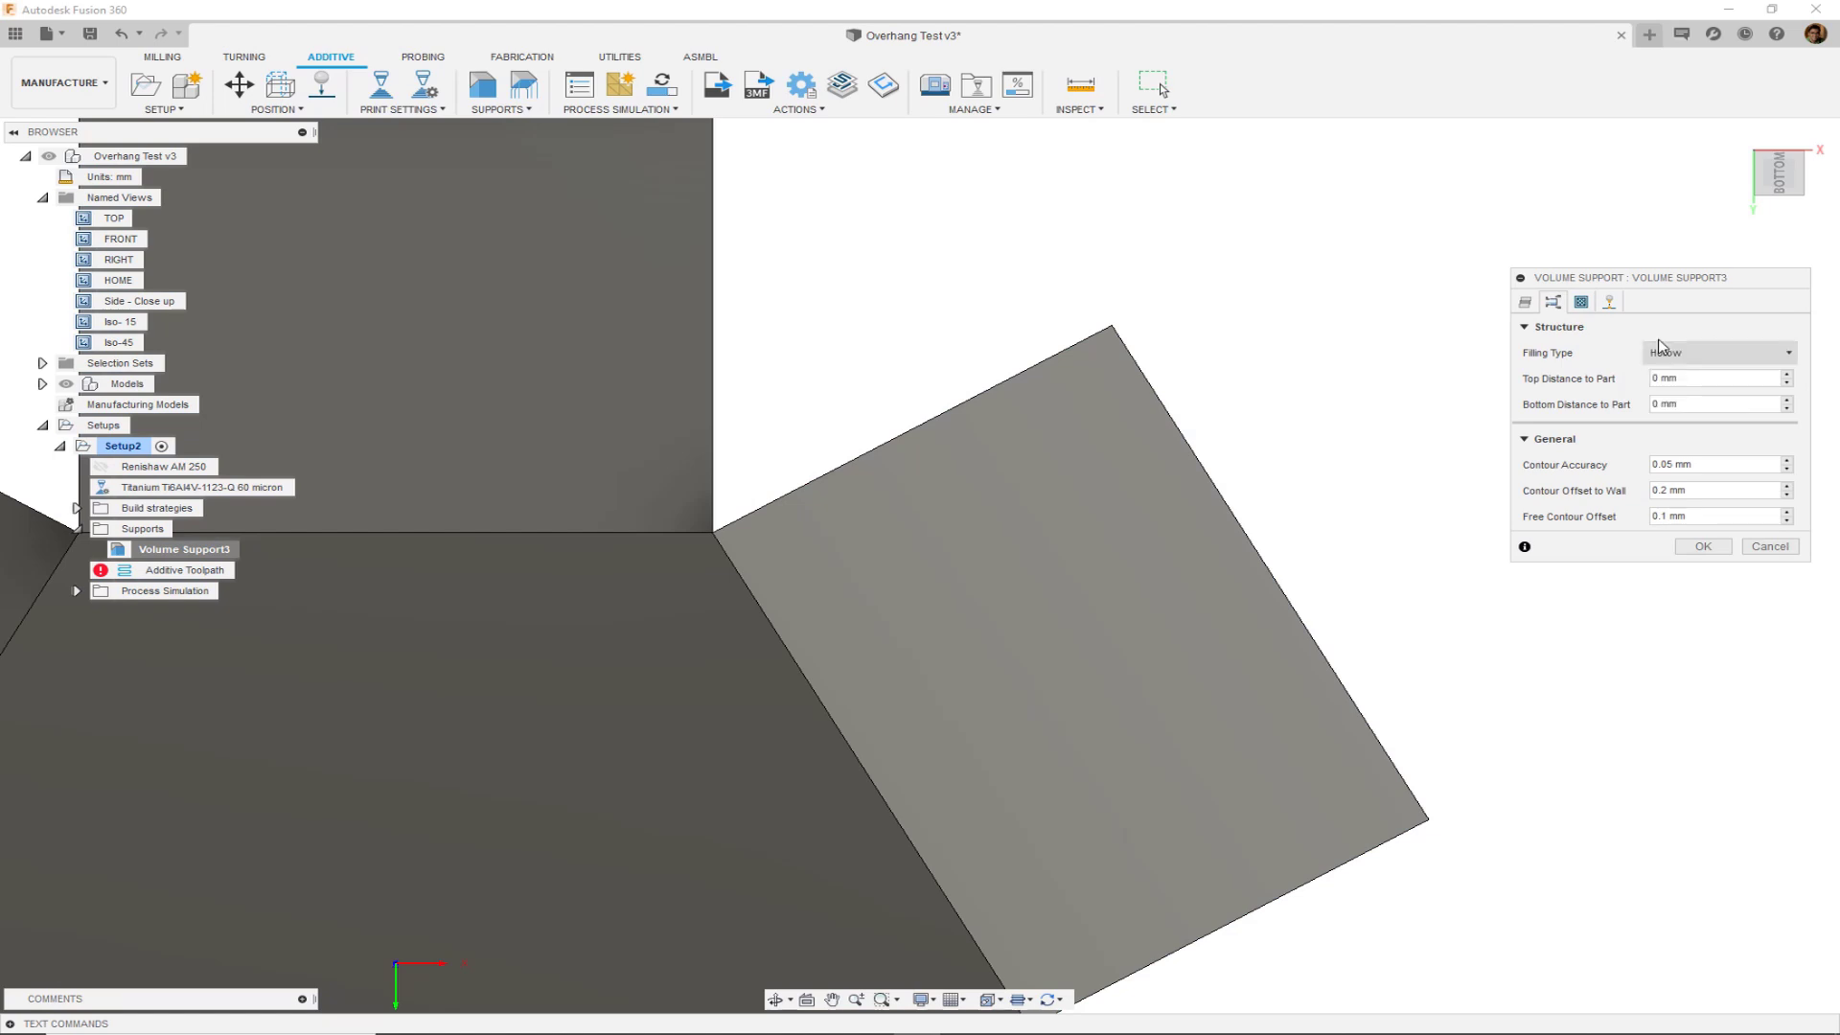
{"action": "left_click", "coordinate": [1582, 305]}
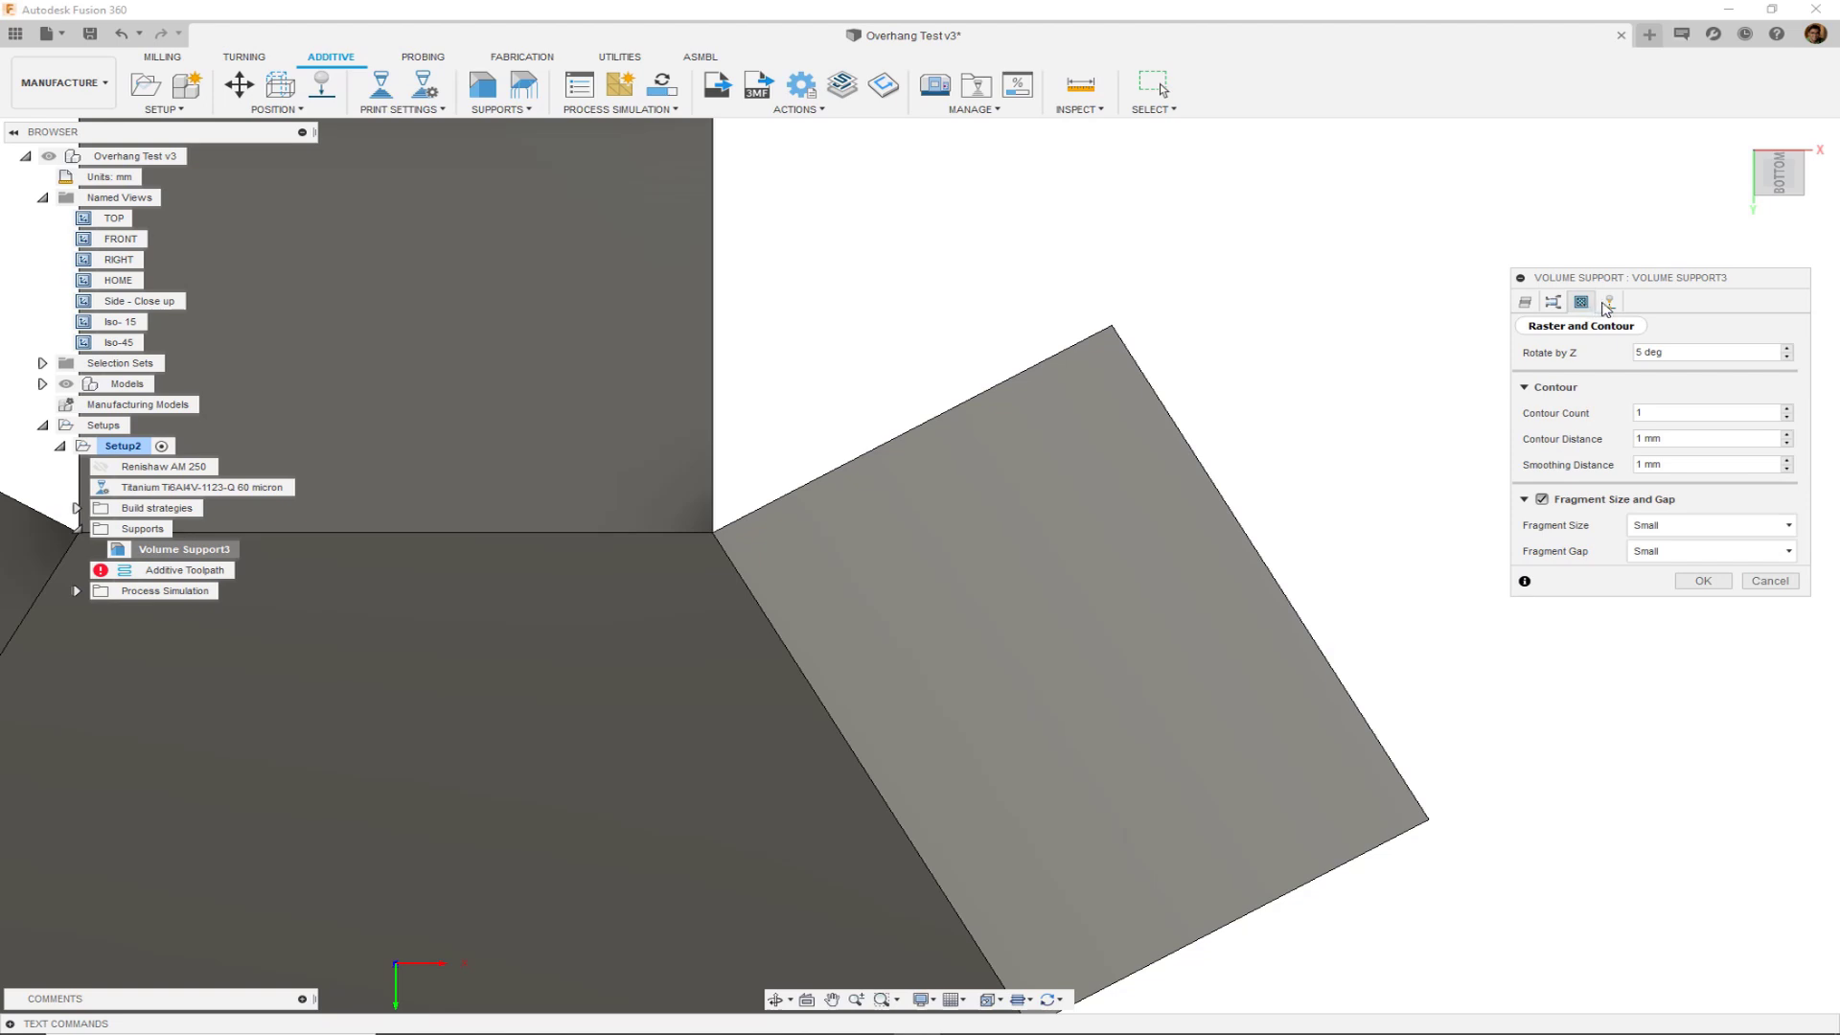
{"action": "left_click", "coordinate": [1553, 303]}
{"action": "left_click", "coordinate": [1582, 303]}
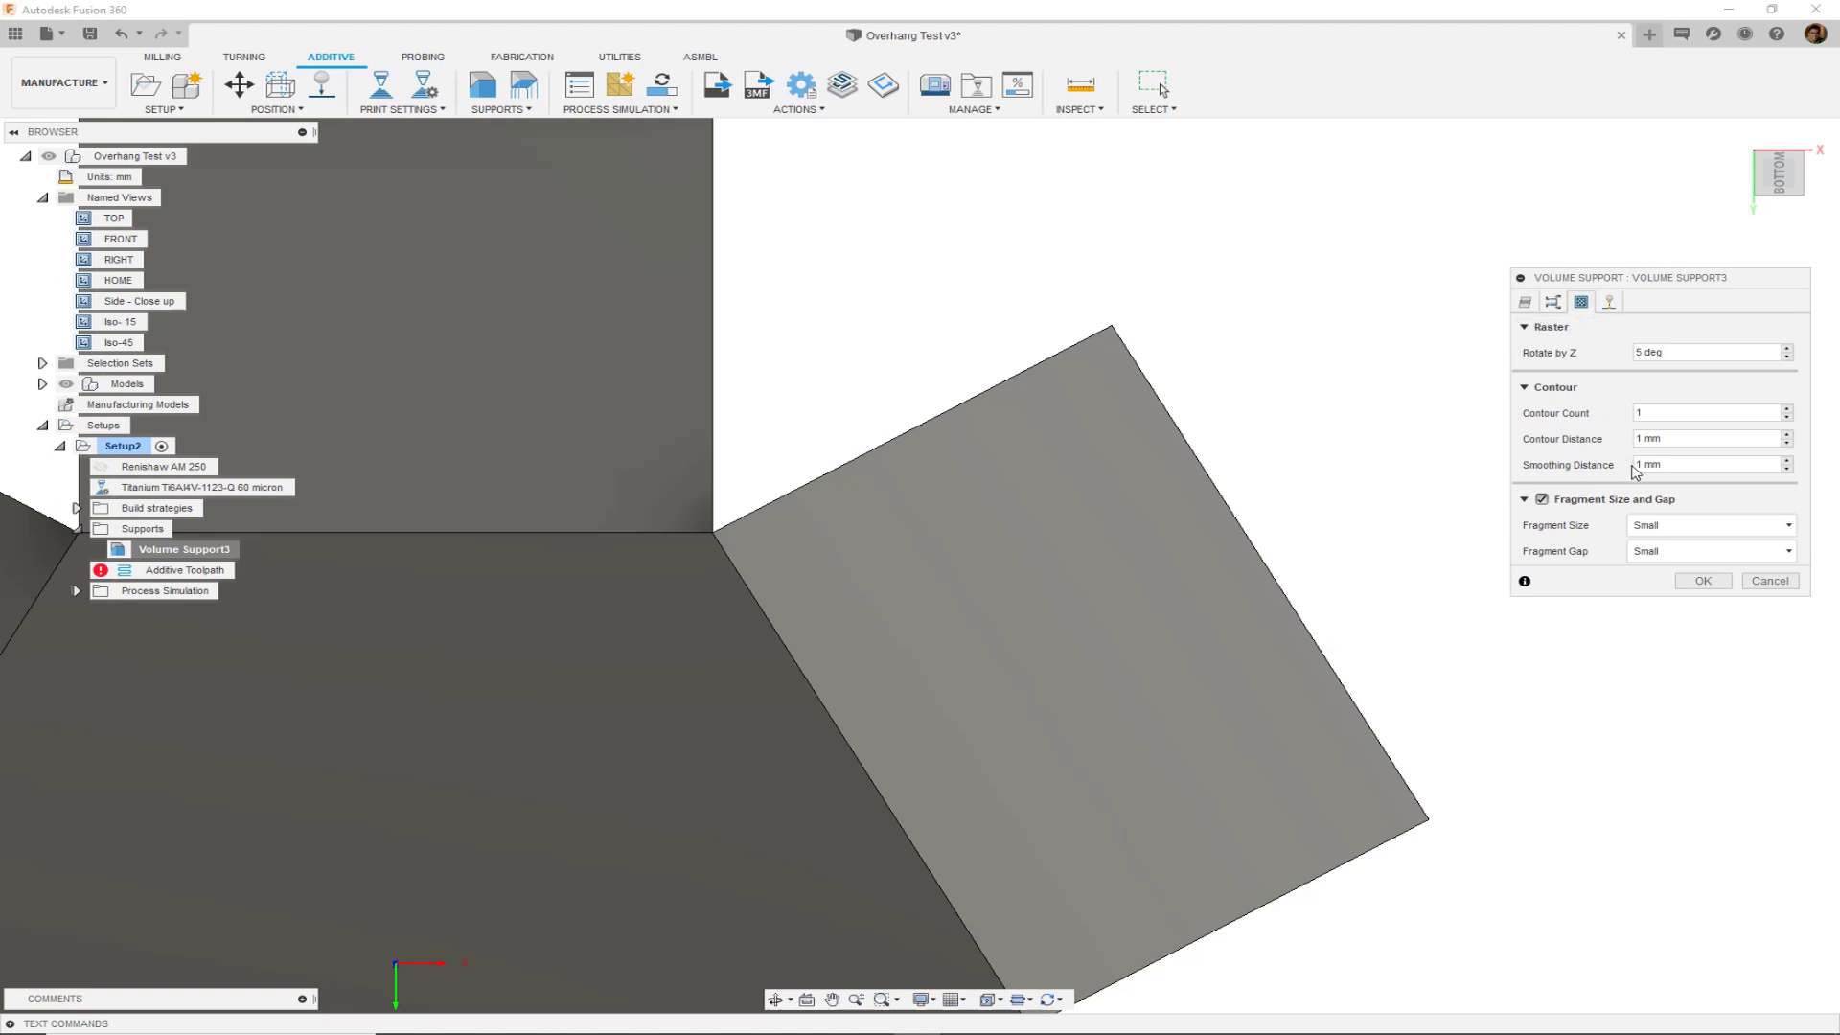
{"action": "left_click", "coordinate": [1662, 528]}
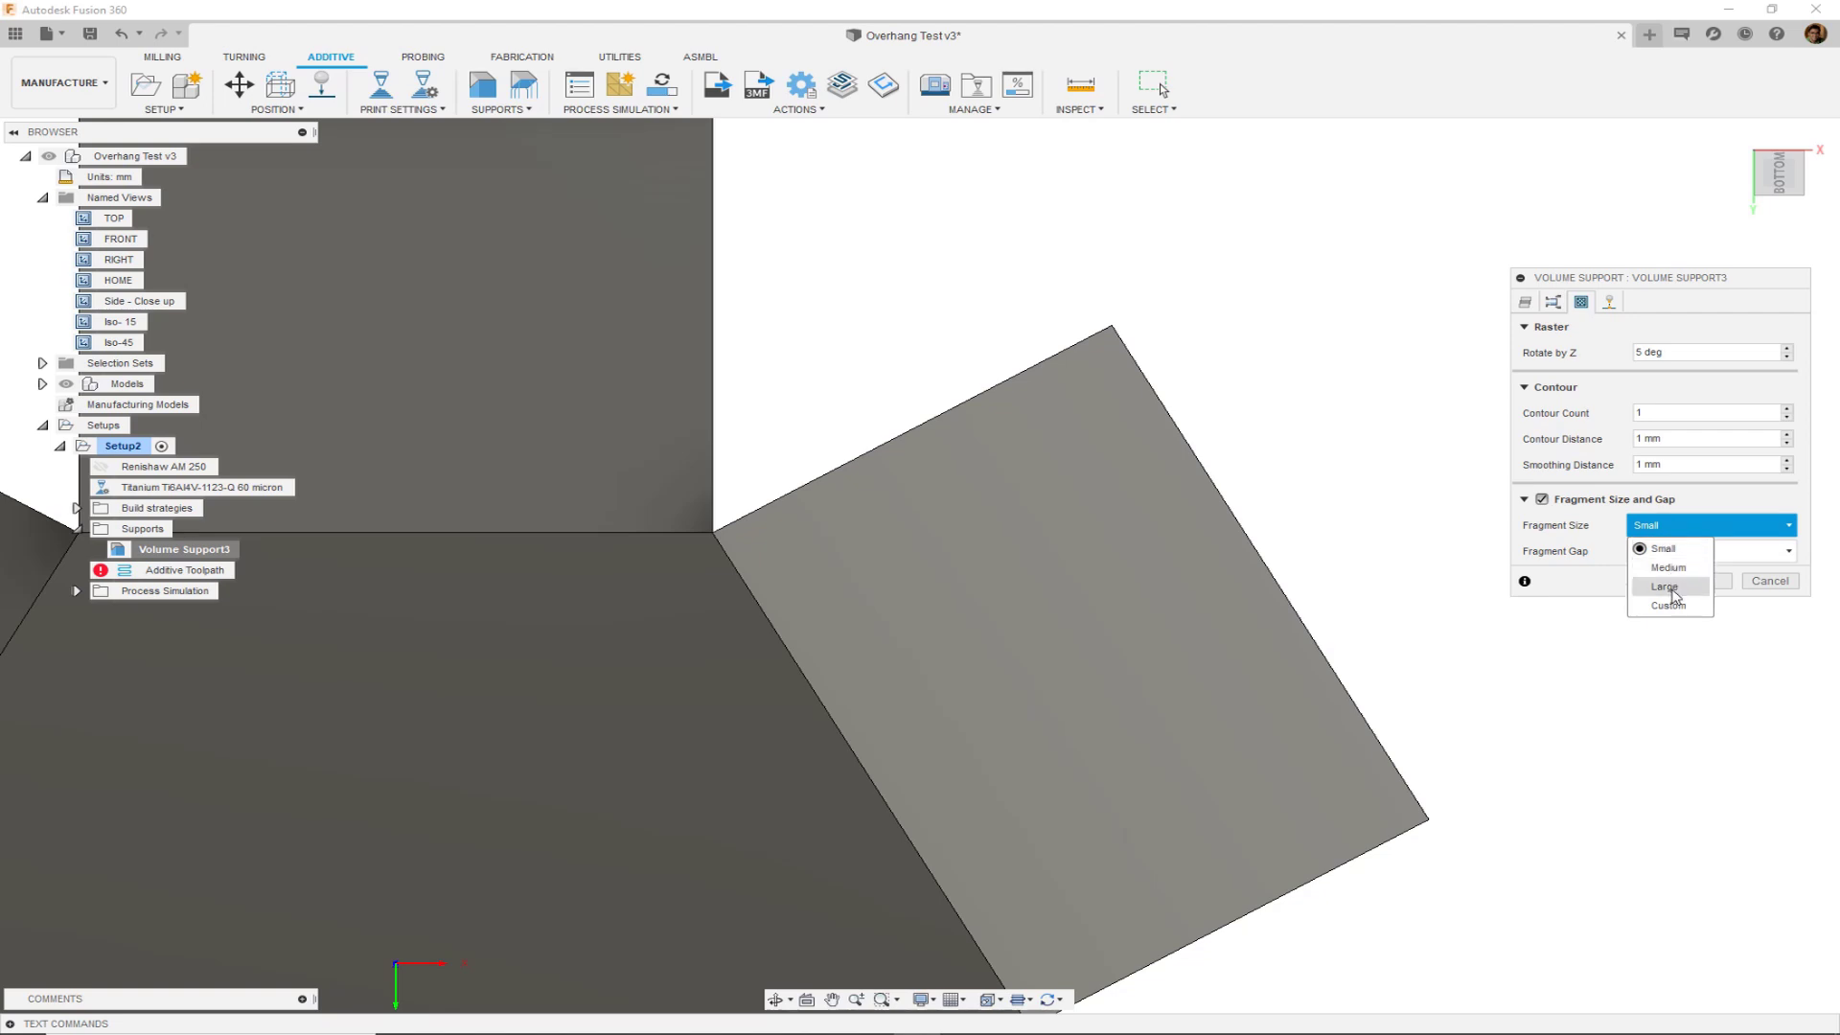
{"action": "left_click", "coordinate": [1671, 587]}
{"action": "left_click", "coordinate": [1696, 580]}
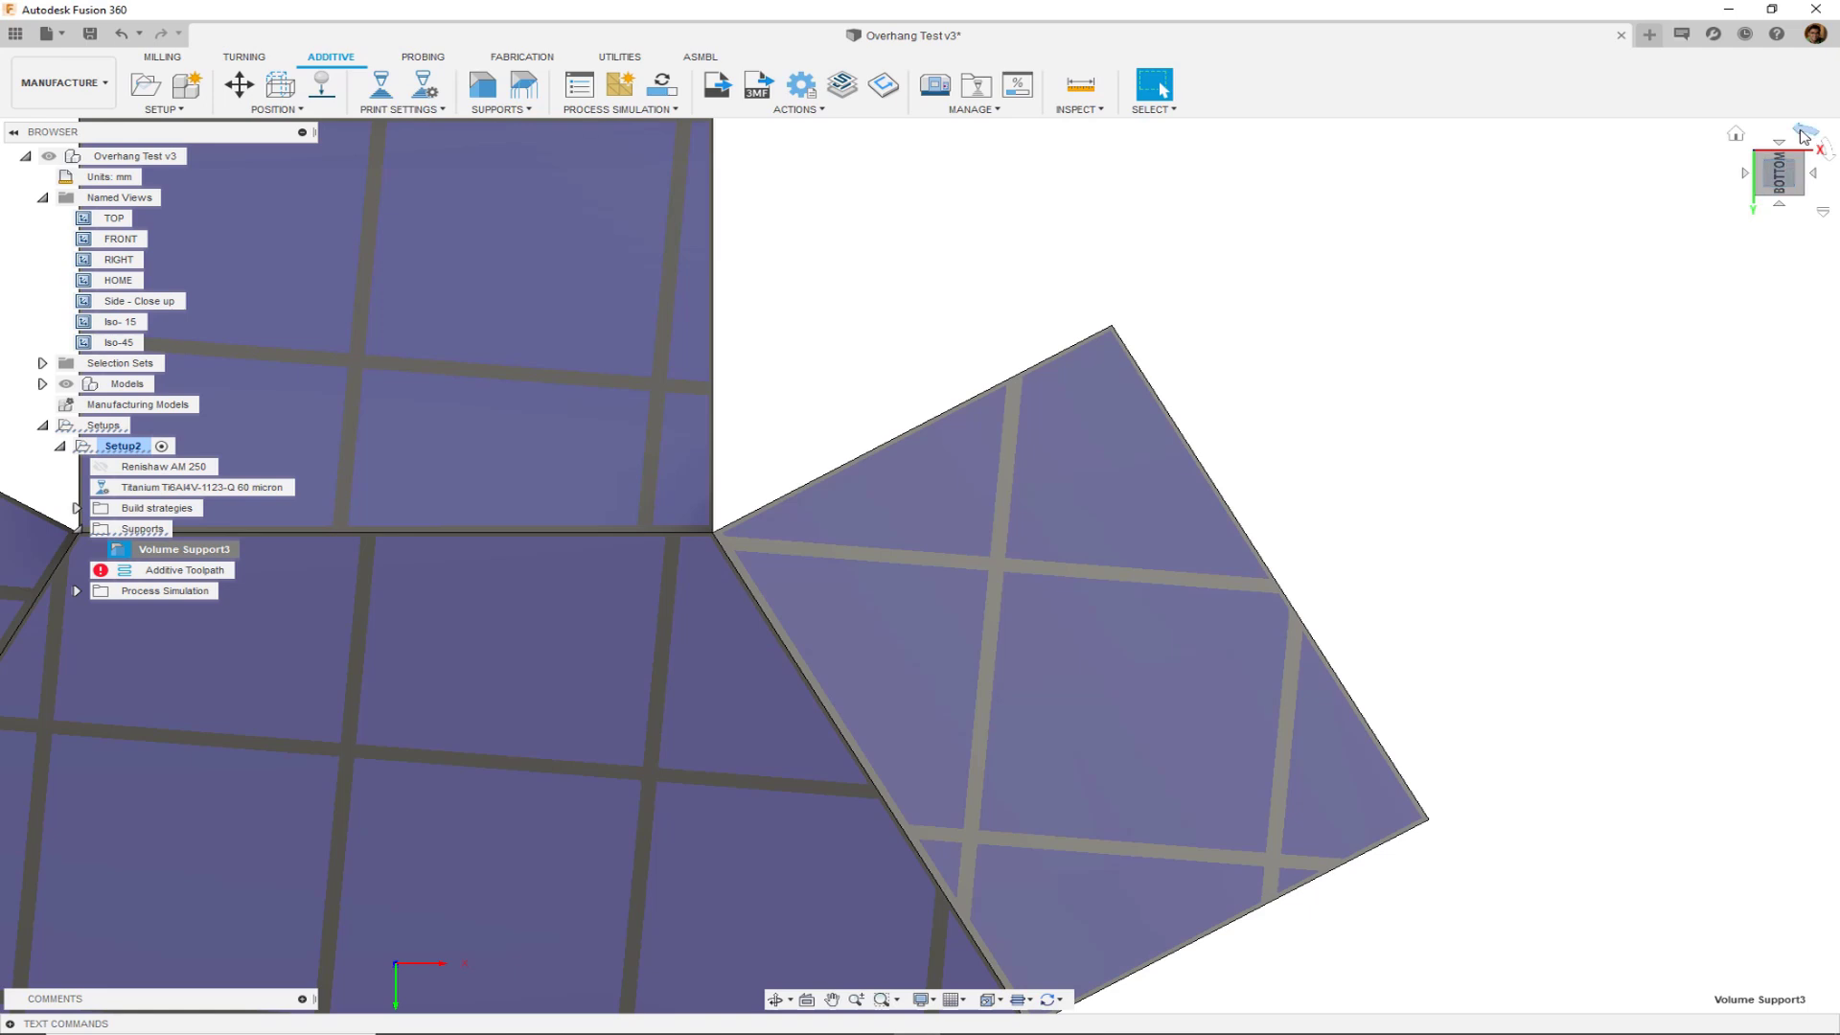
- Rotate the bottom view a quarter turn, zoom out and centre the part's underside
{"action": "left_click", "coordinate": [1801, 140]}
{"action": "scroll", "coordinate": [1016, 628], "scroll_direction": "down", "scroll_amount": 5}
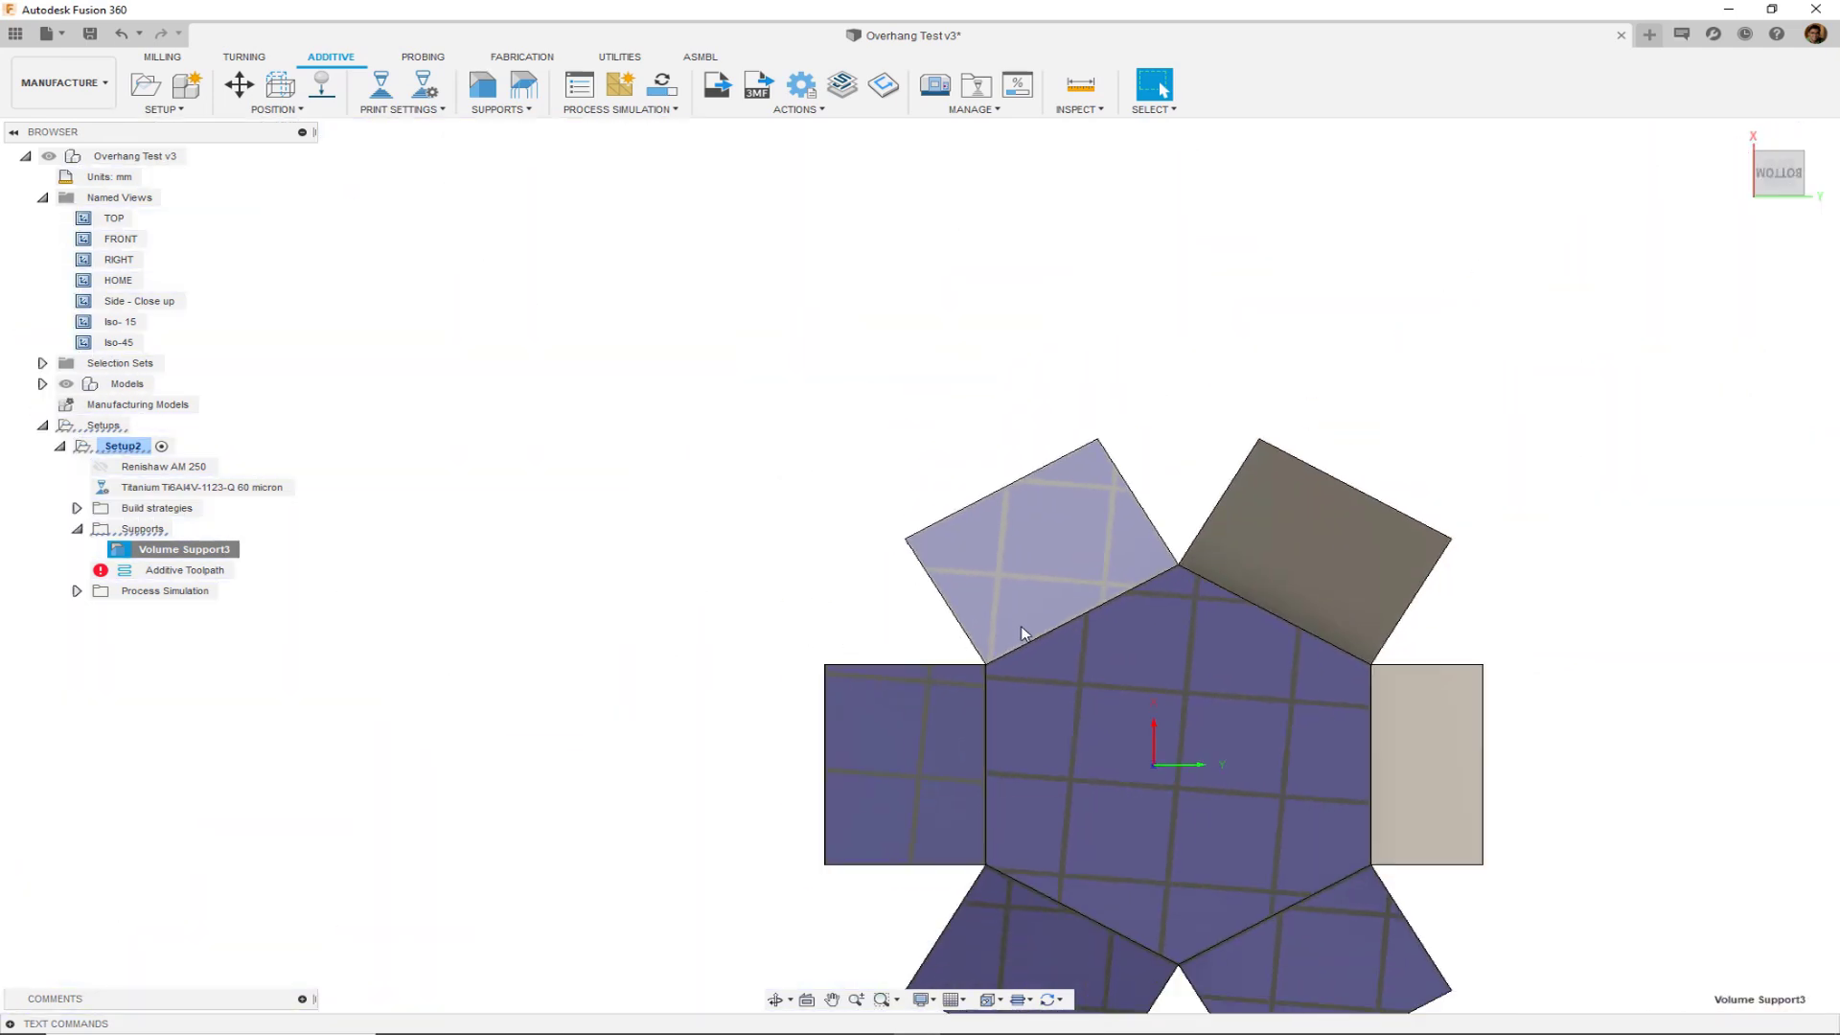
{"action": "middle_click_drag", "start_coordinate": [1127, 662], "coordinate": [1014, 441]}
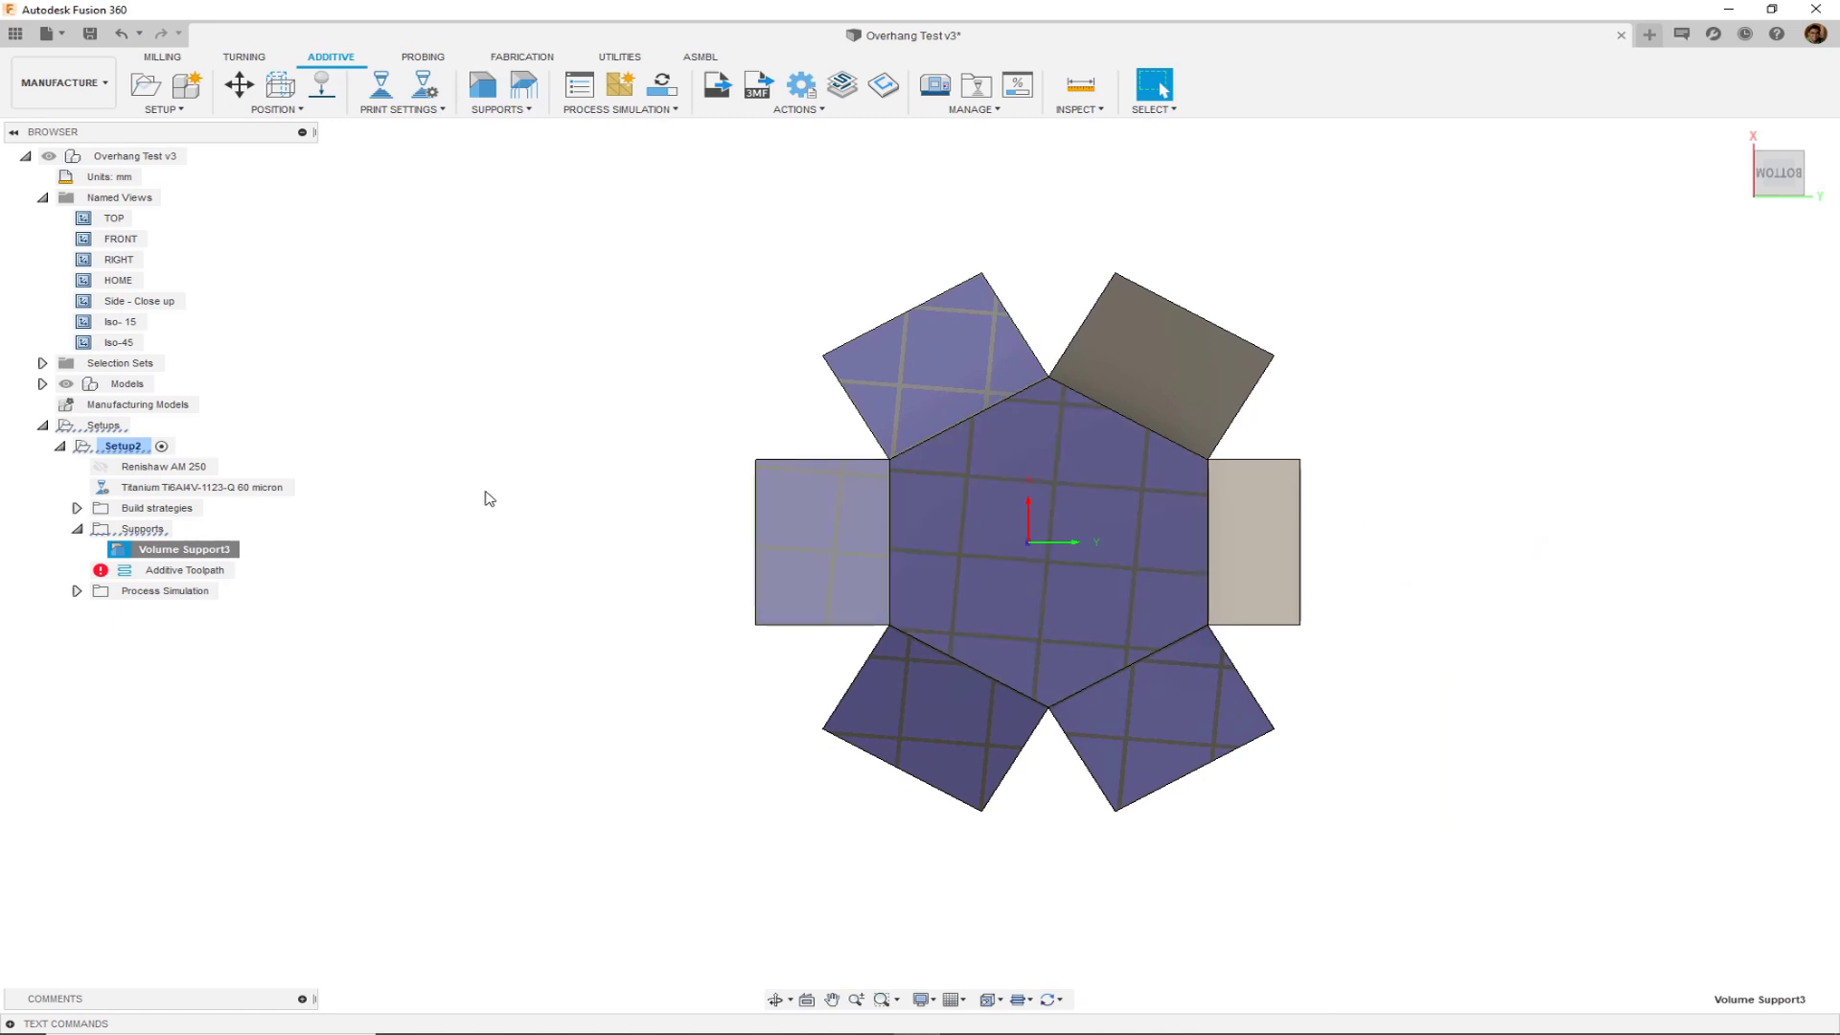
- Edit Volume Support3 to set Rotate by Z to 0 deg and regenerate it
{"action": "right_click", "coordinate": [188, 555]}
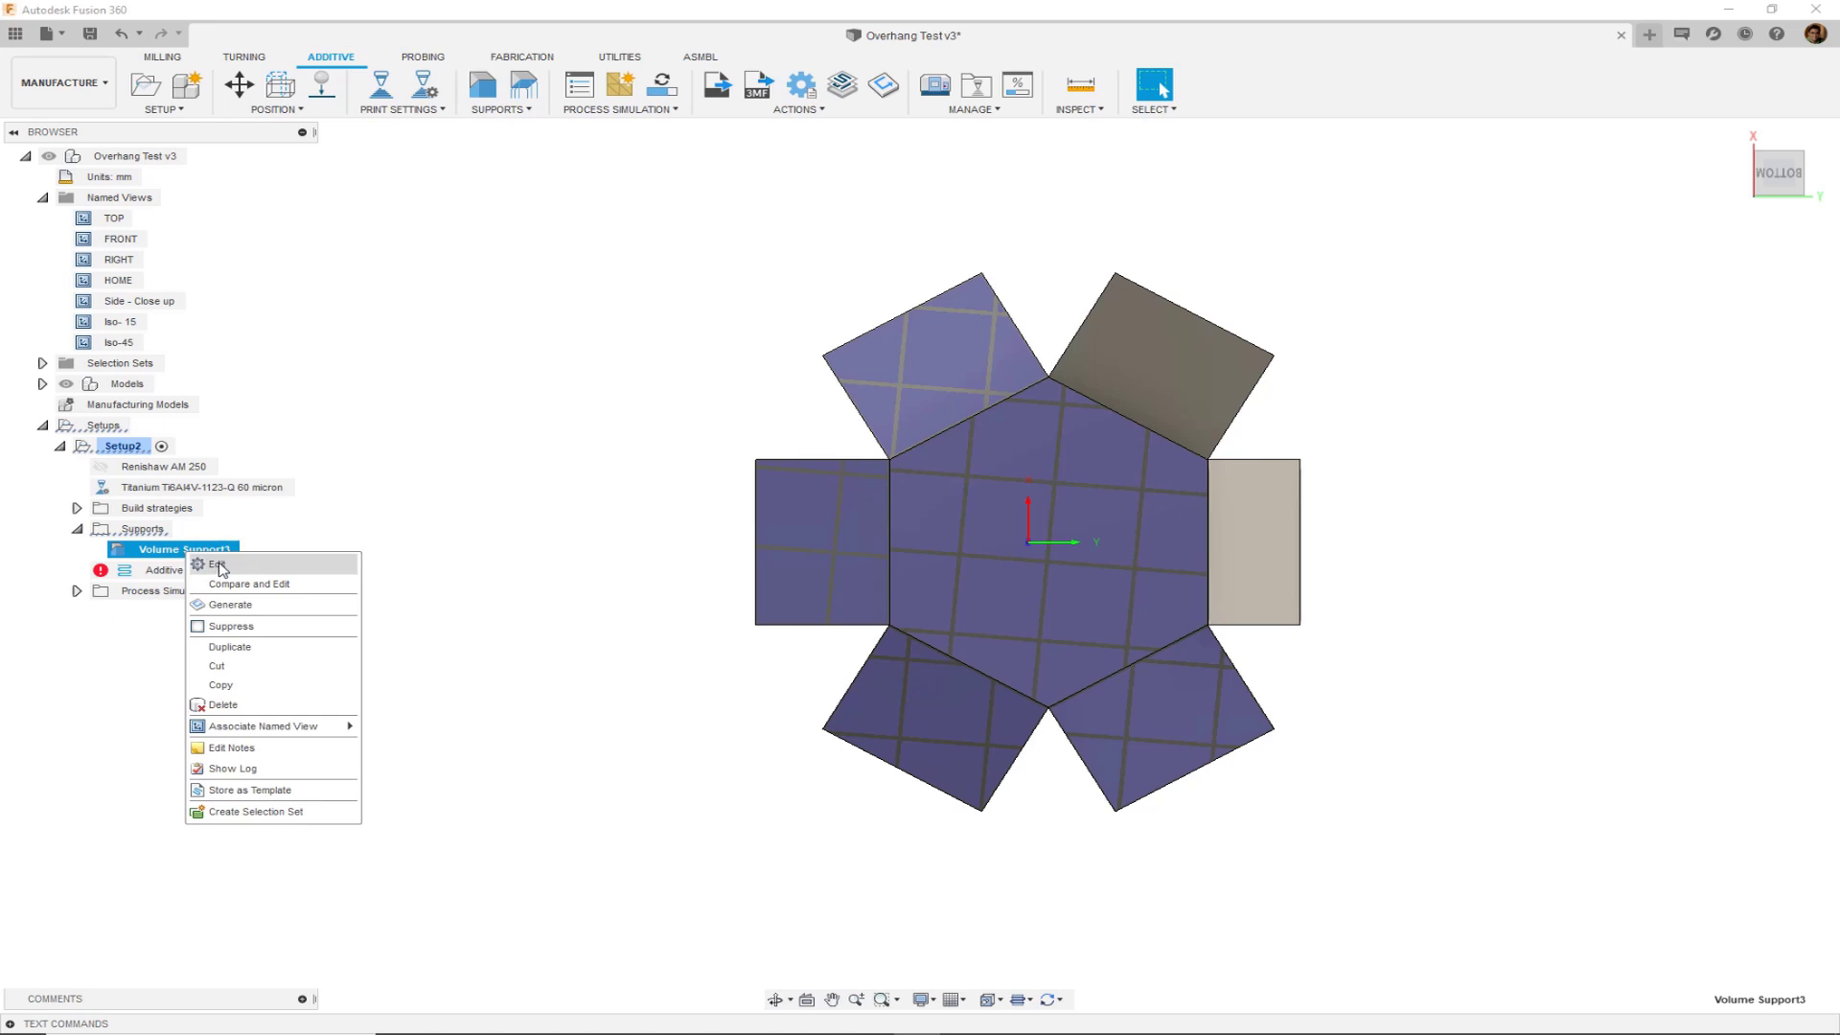
{"action": "left_click", "coordinate": [218, 566]}
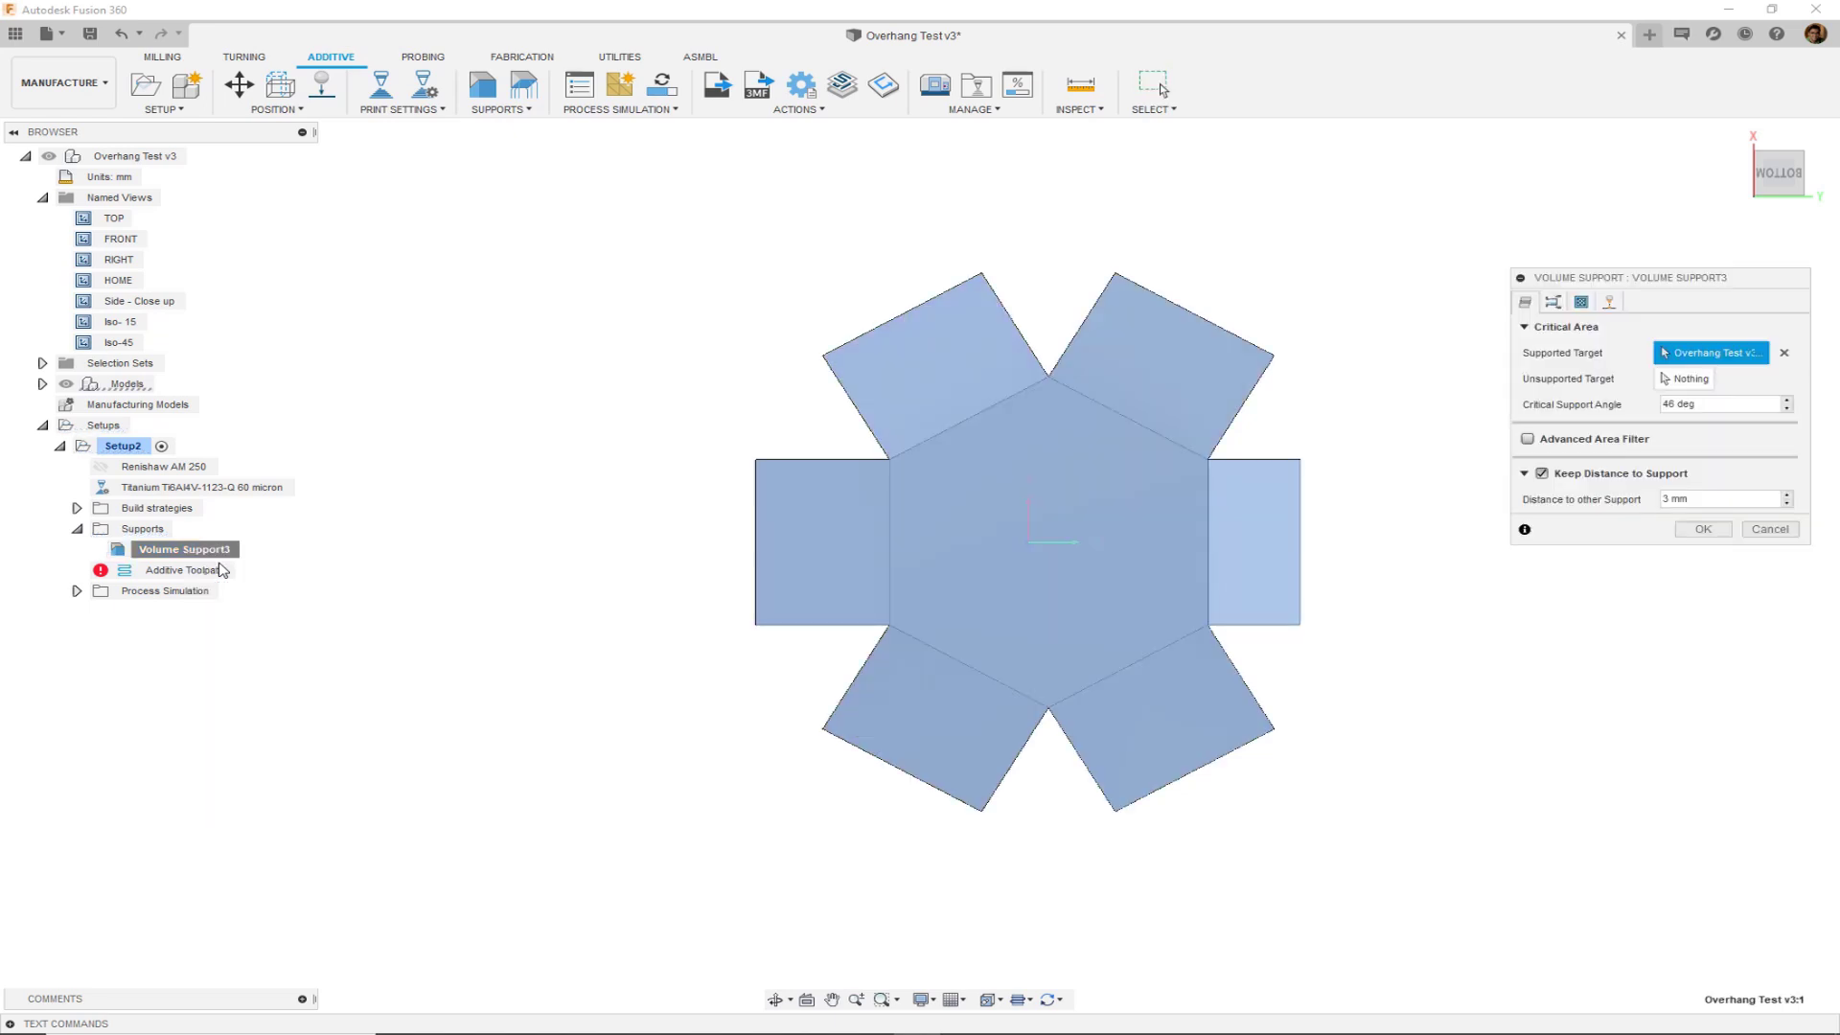
{"action": "left_click", "coordinate": [1554, 303]}
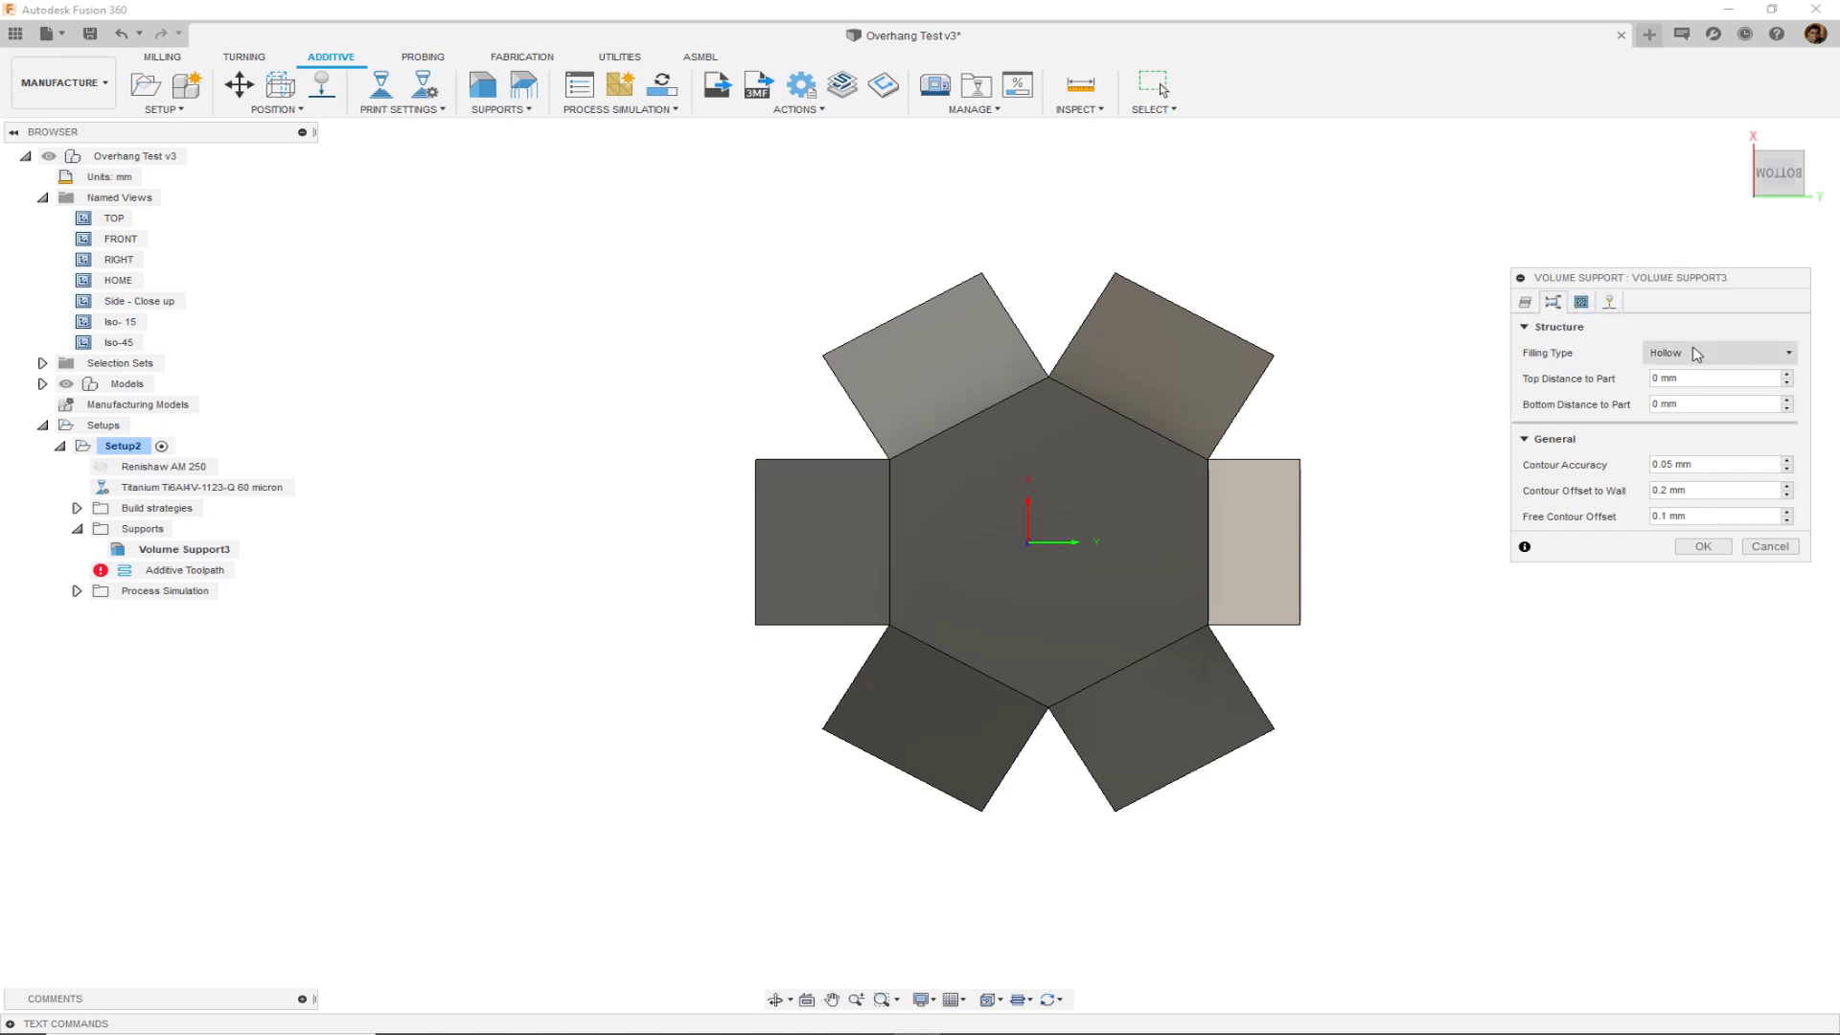
{"action": "left_click", "coordinate": [1582, 303]}
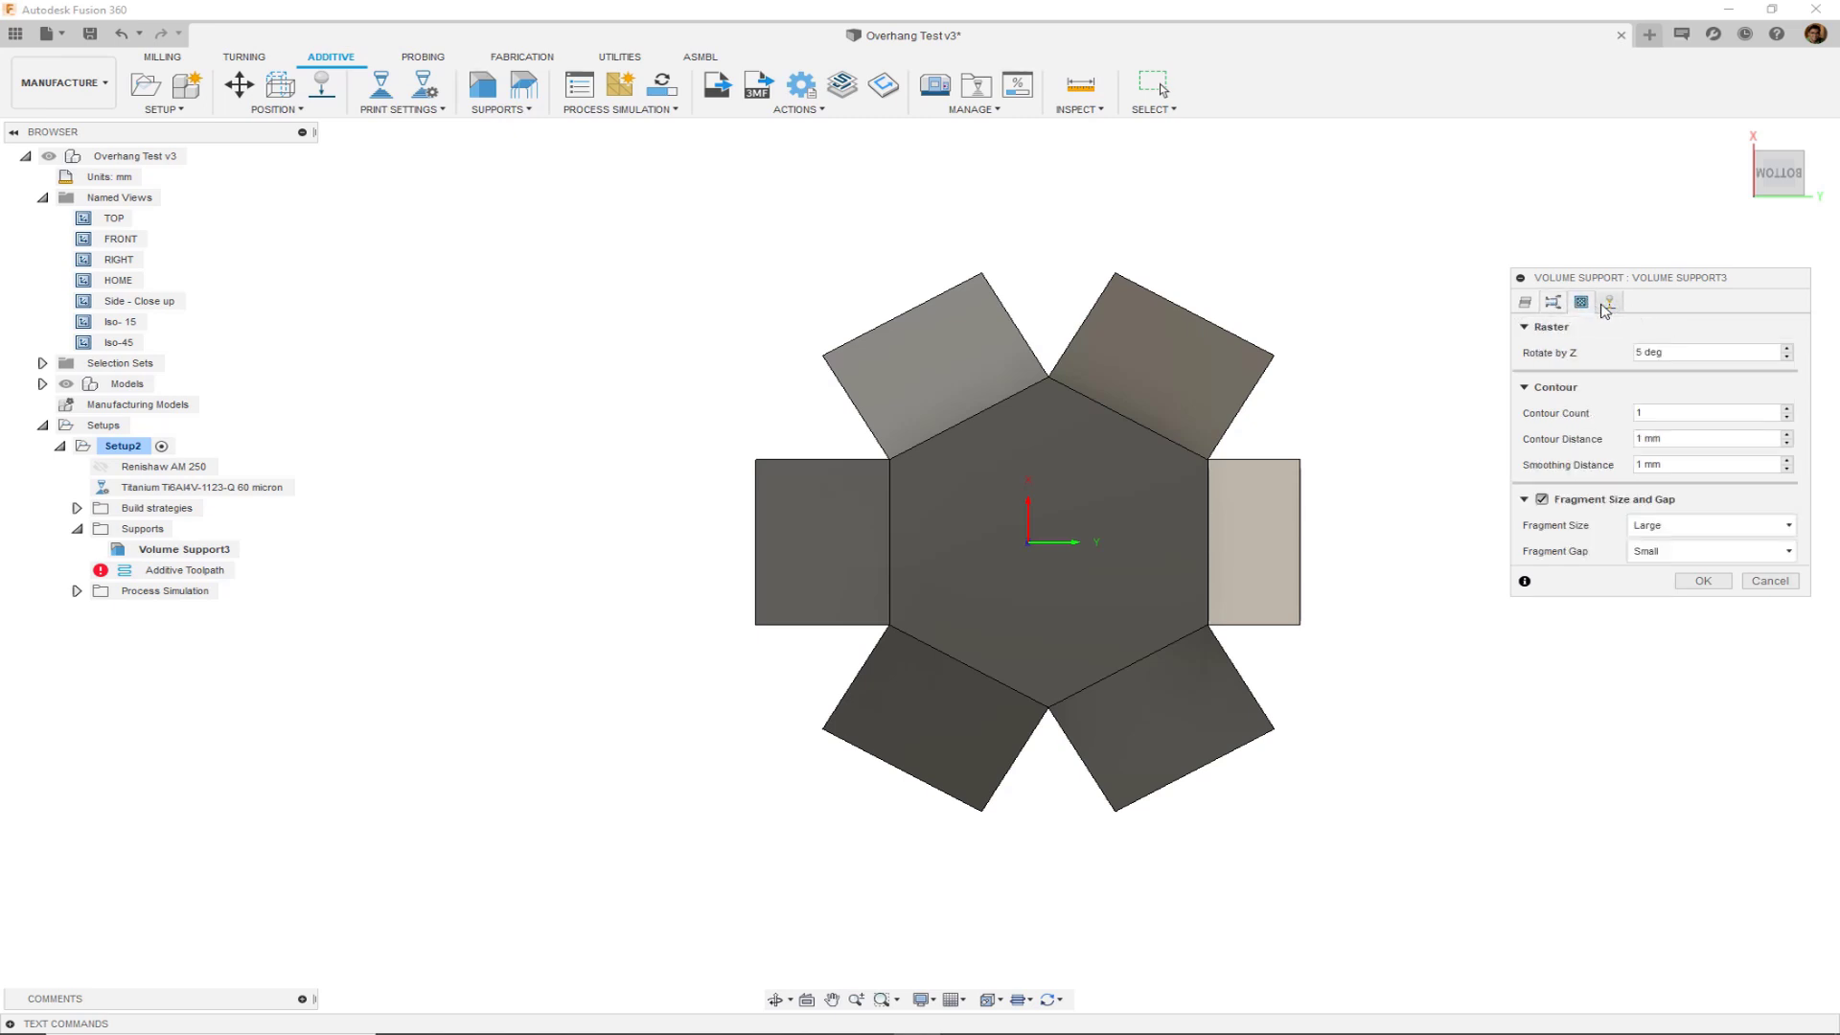
{"action": "double_click", "coordinate": [1642, 353]}
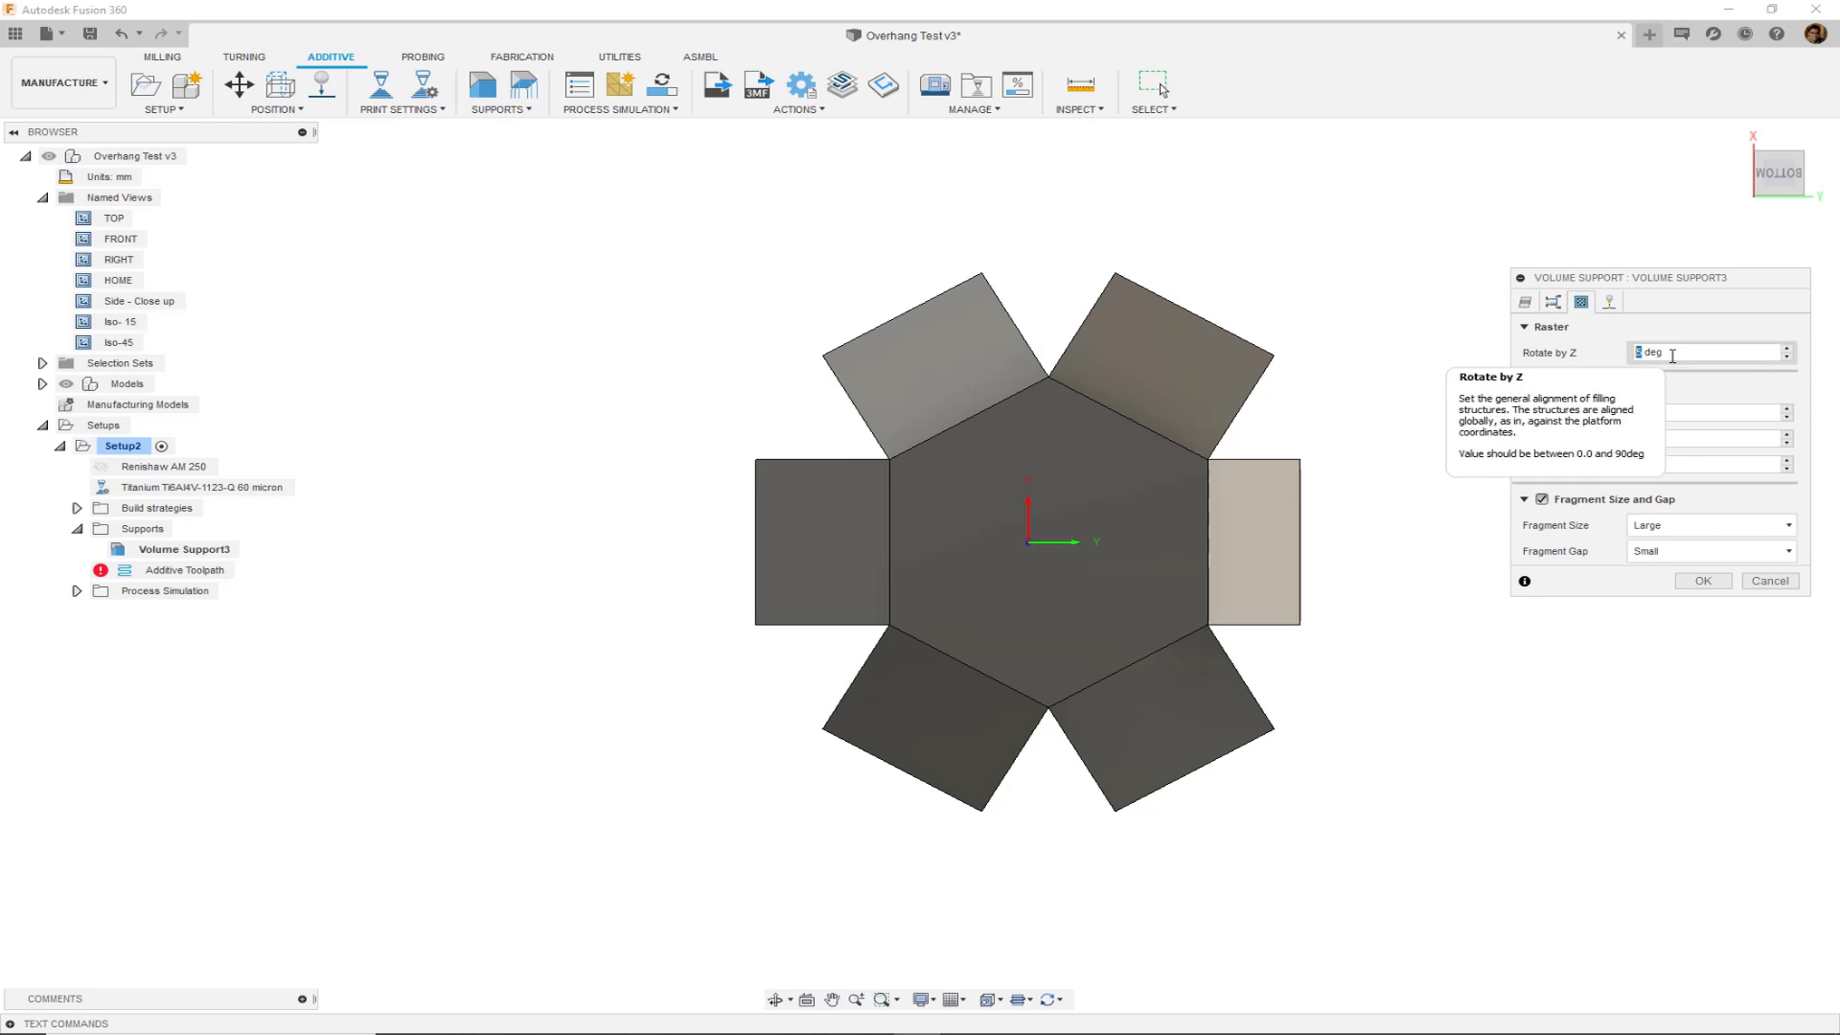
{"action": "type", "text": "0"}
{"action": "left_click", "coordinate": [1703, 581]}
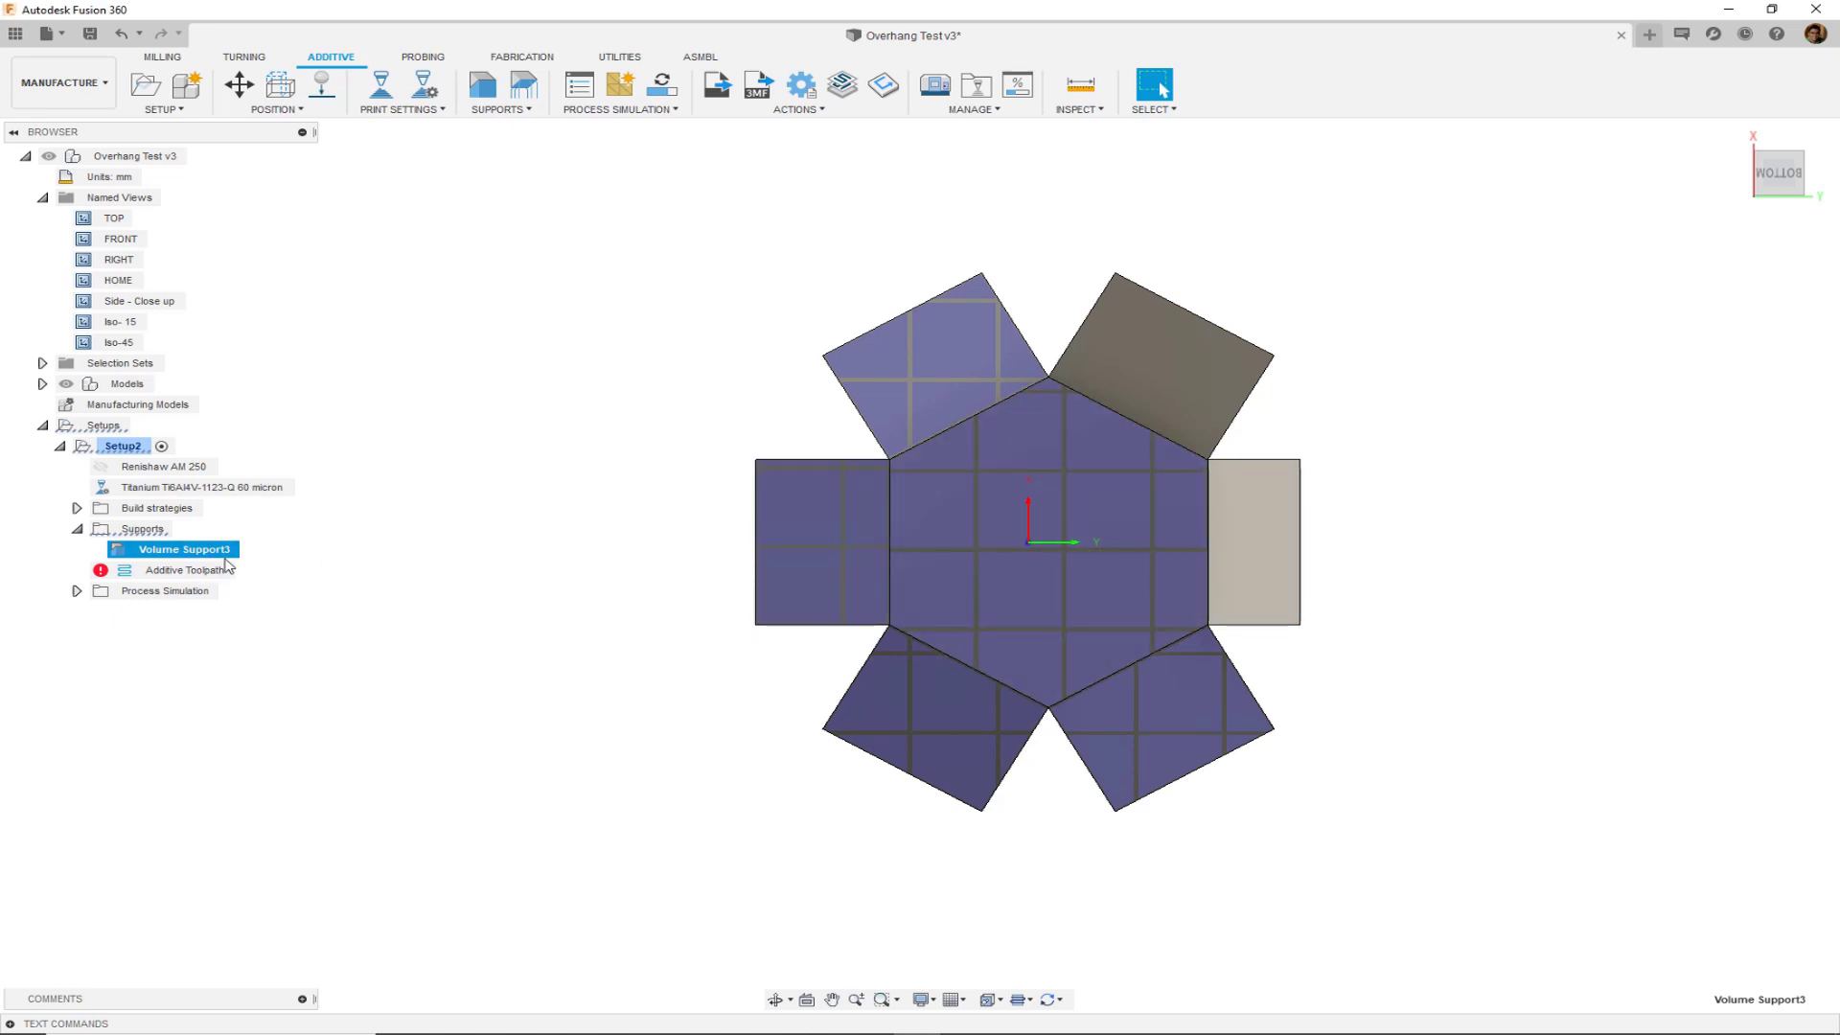
- Edit Volume Support3 to set Rotate by Z to 45 deg, regenerating a diagonal grid
{"action": "right_click", "coordinate": [194, 553]}
{"action": "left_click", "coordinate": [216, 562]}
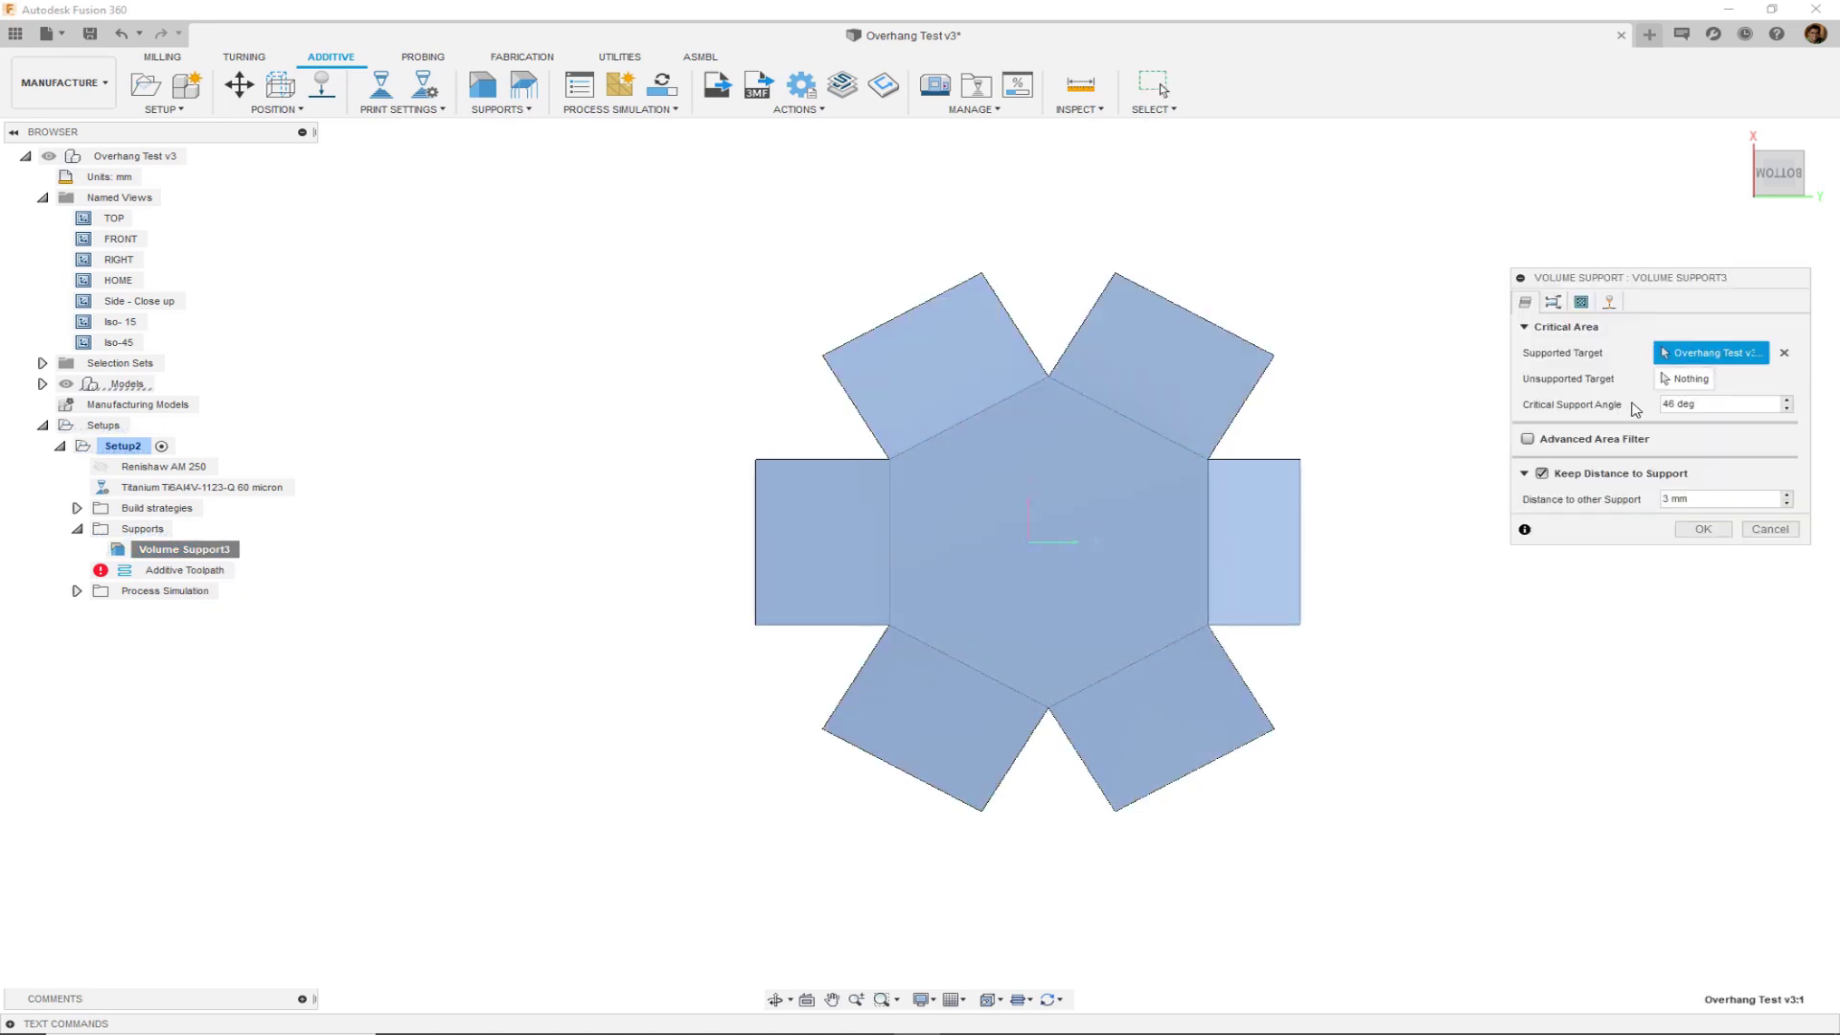
{"action": "left_click", "coordinate": [1582, 303]}
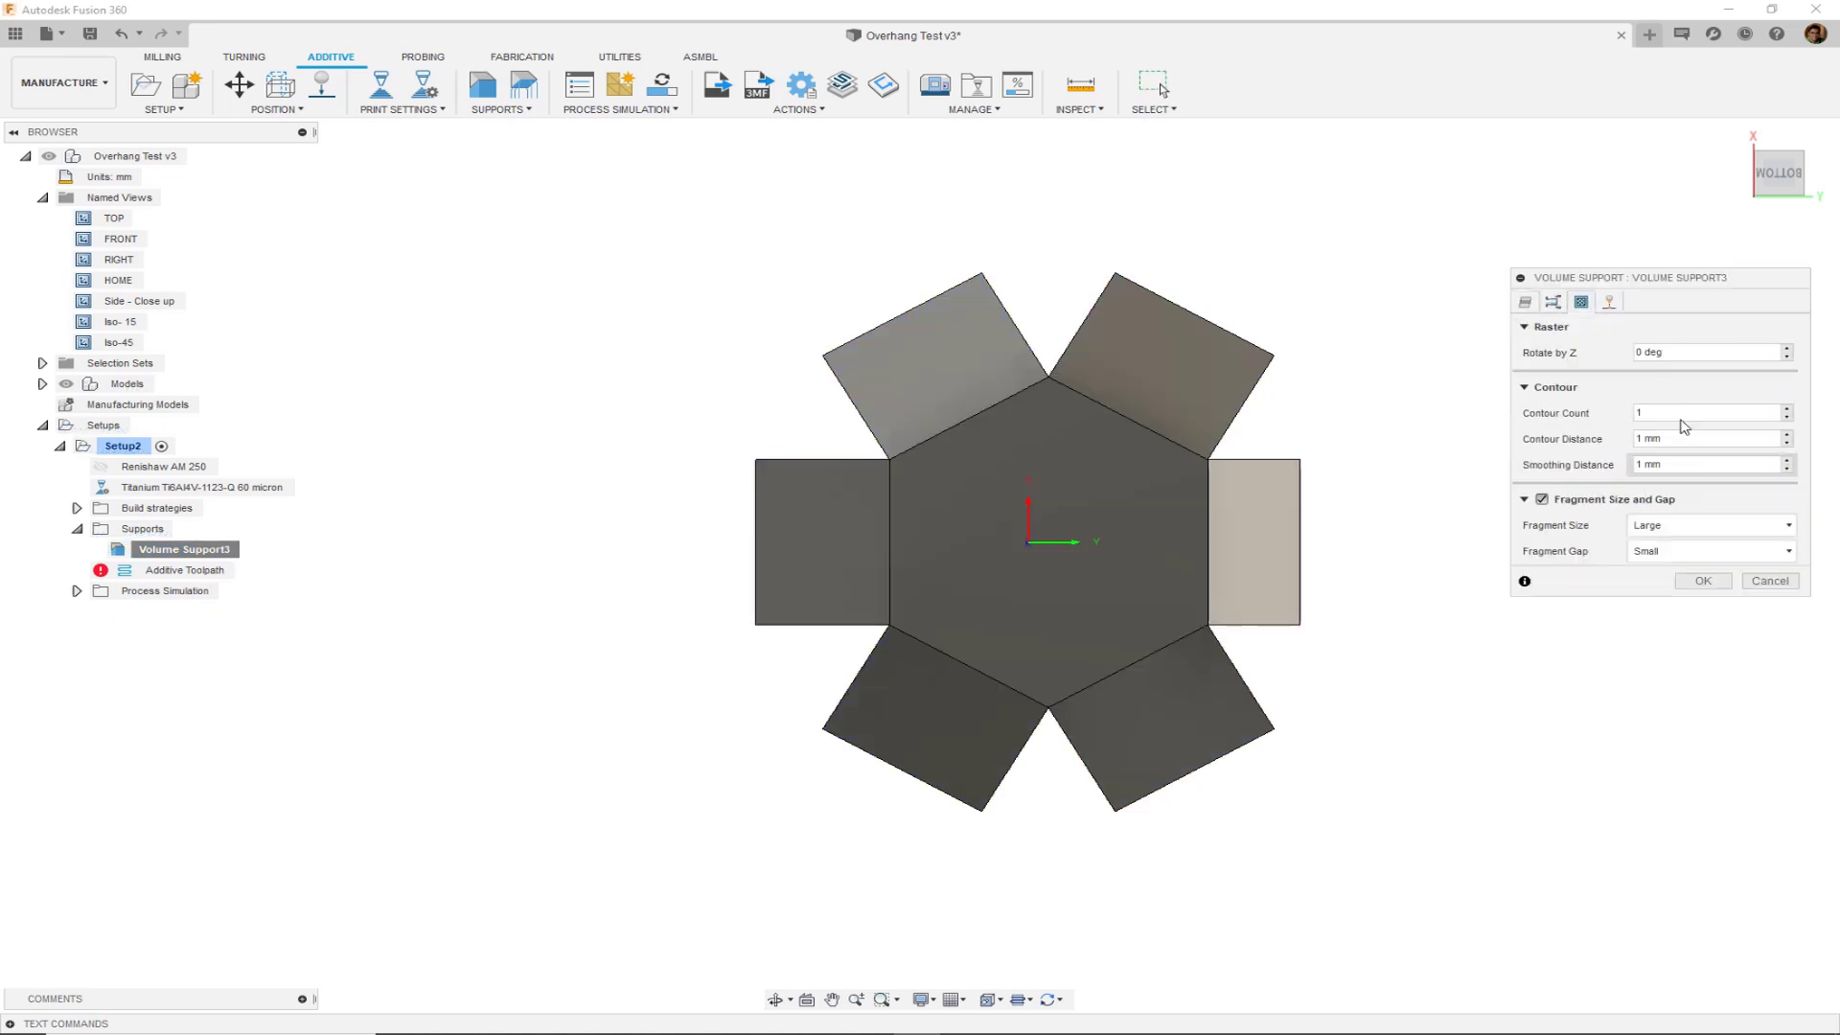
{"action": "double_click", "coordinate": [1640, 352]}
{"action": "type", "text": "45"}
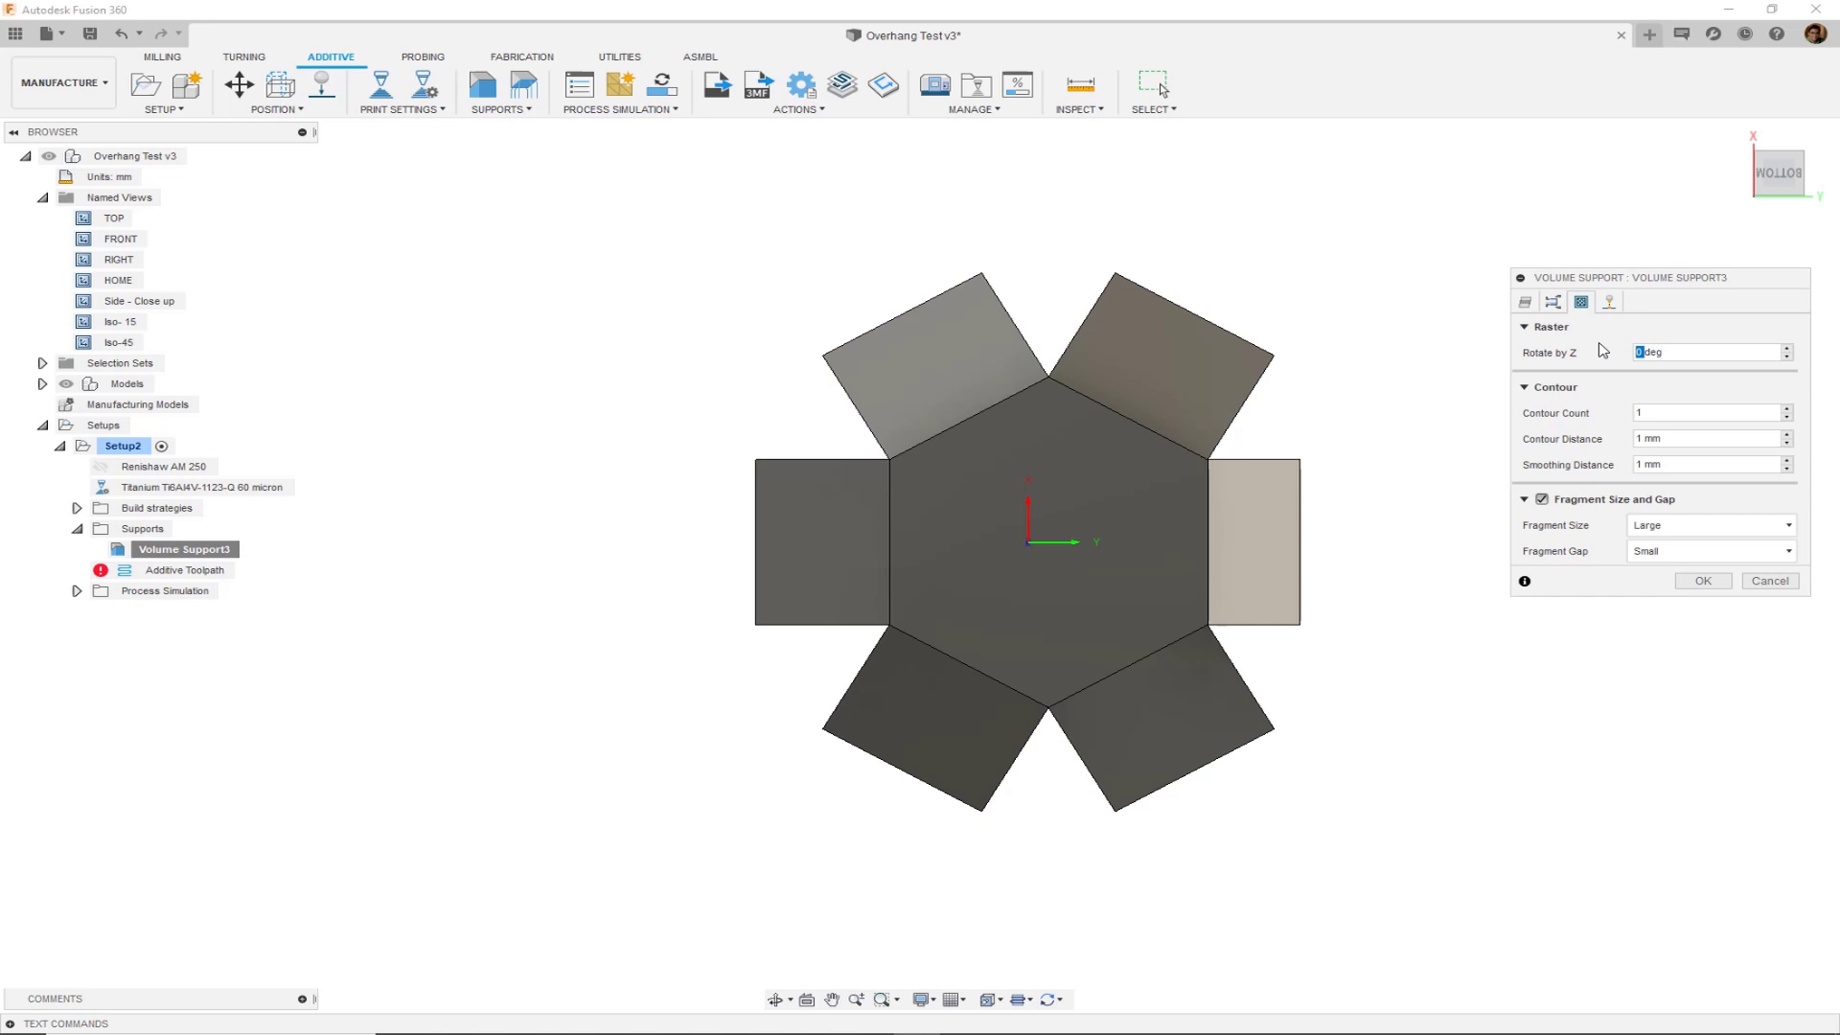
{"action": "left_click", "coordinate": [1703, 582]}
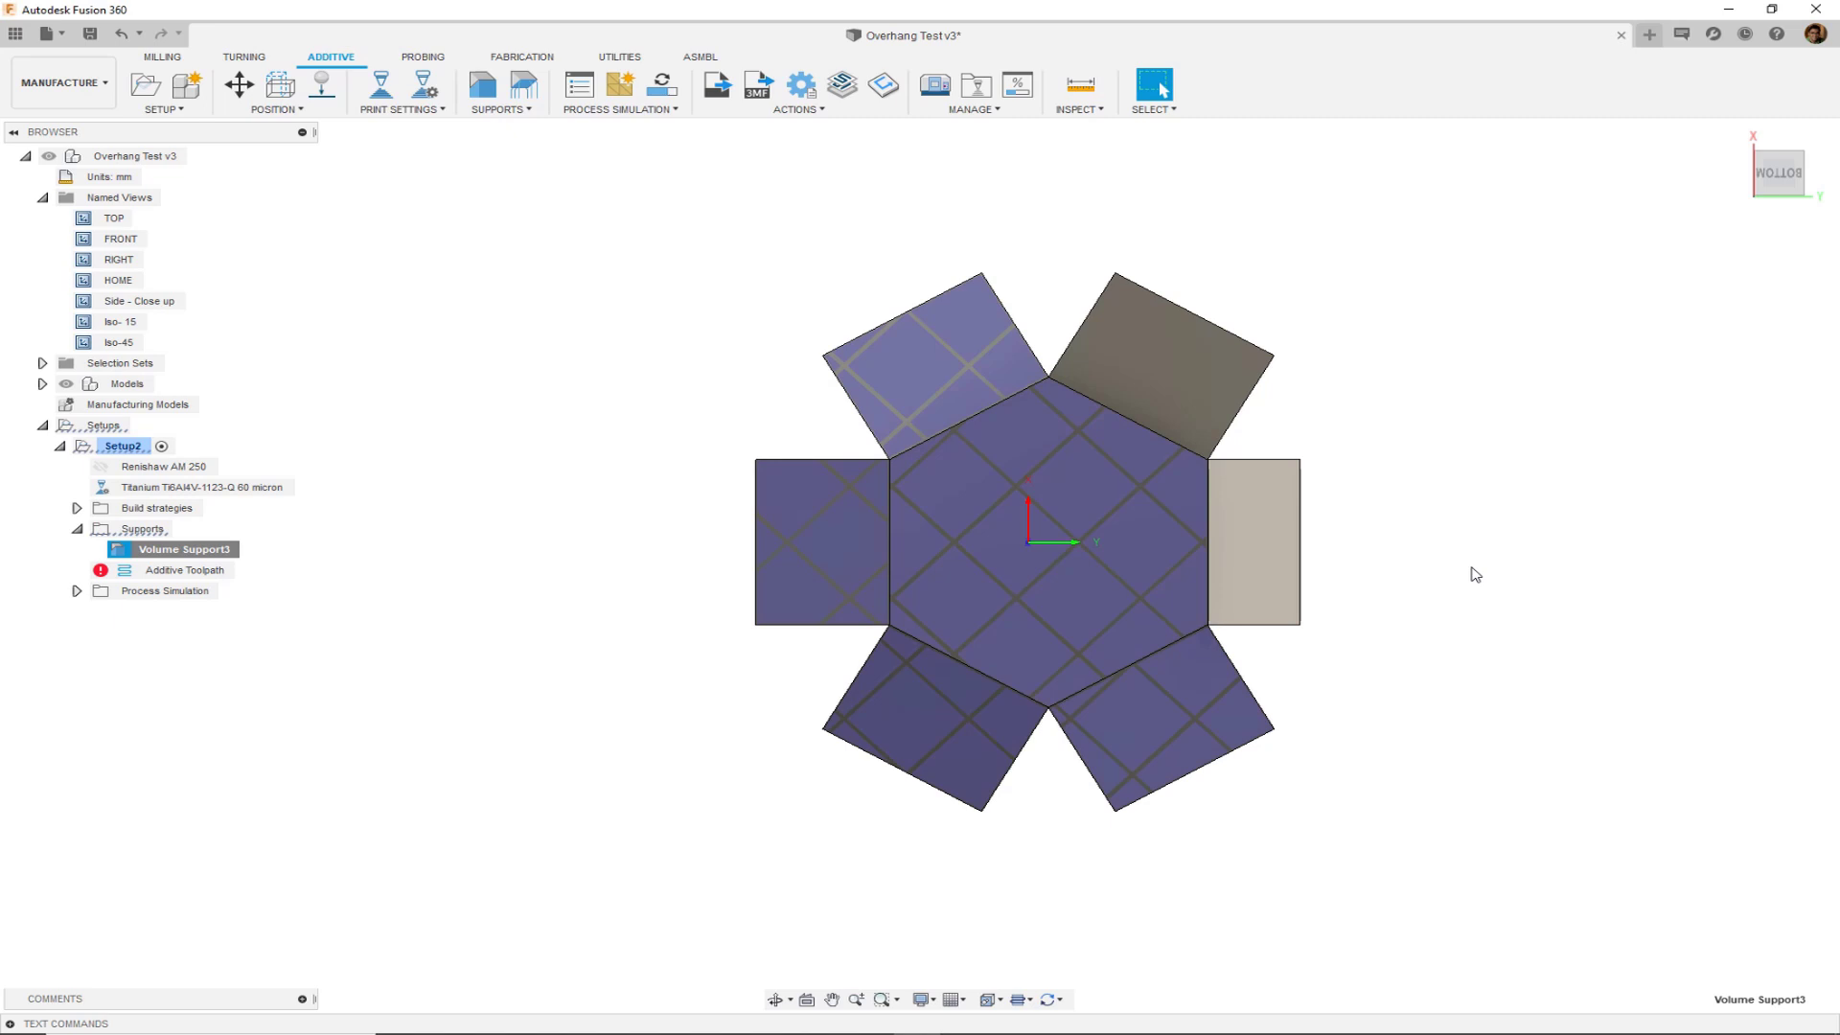
- Switch to the FRONT view and zoom in and out on the supports under the overhangs
{"action": "mouse_move", "coordinate": [1763, 151]}
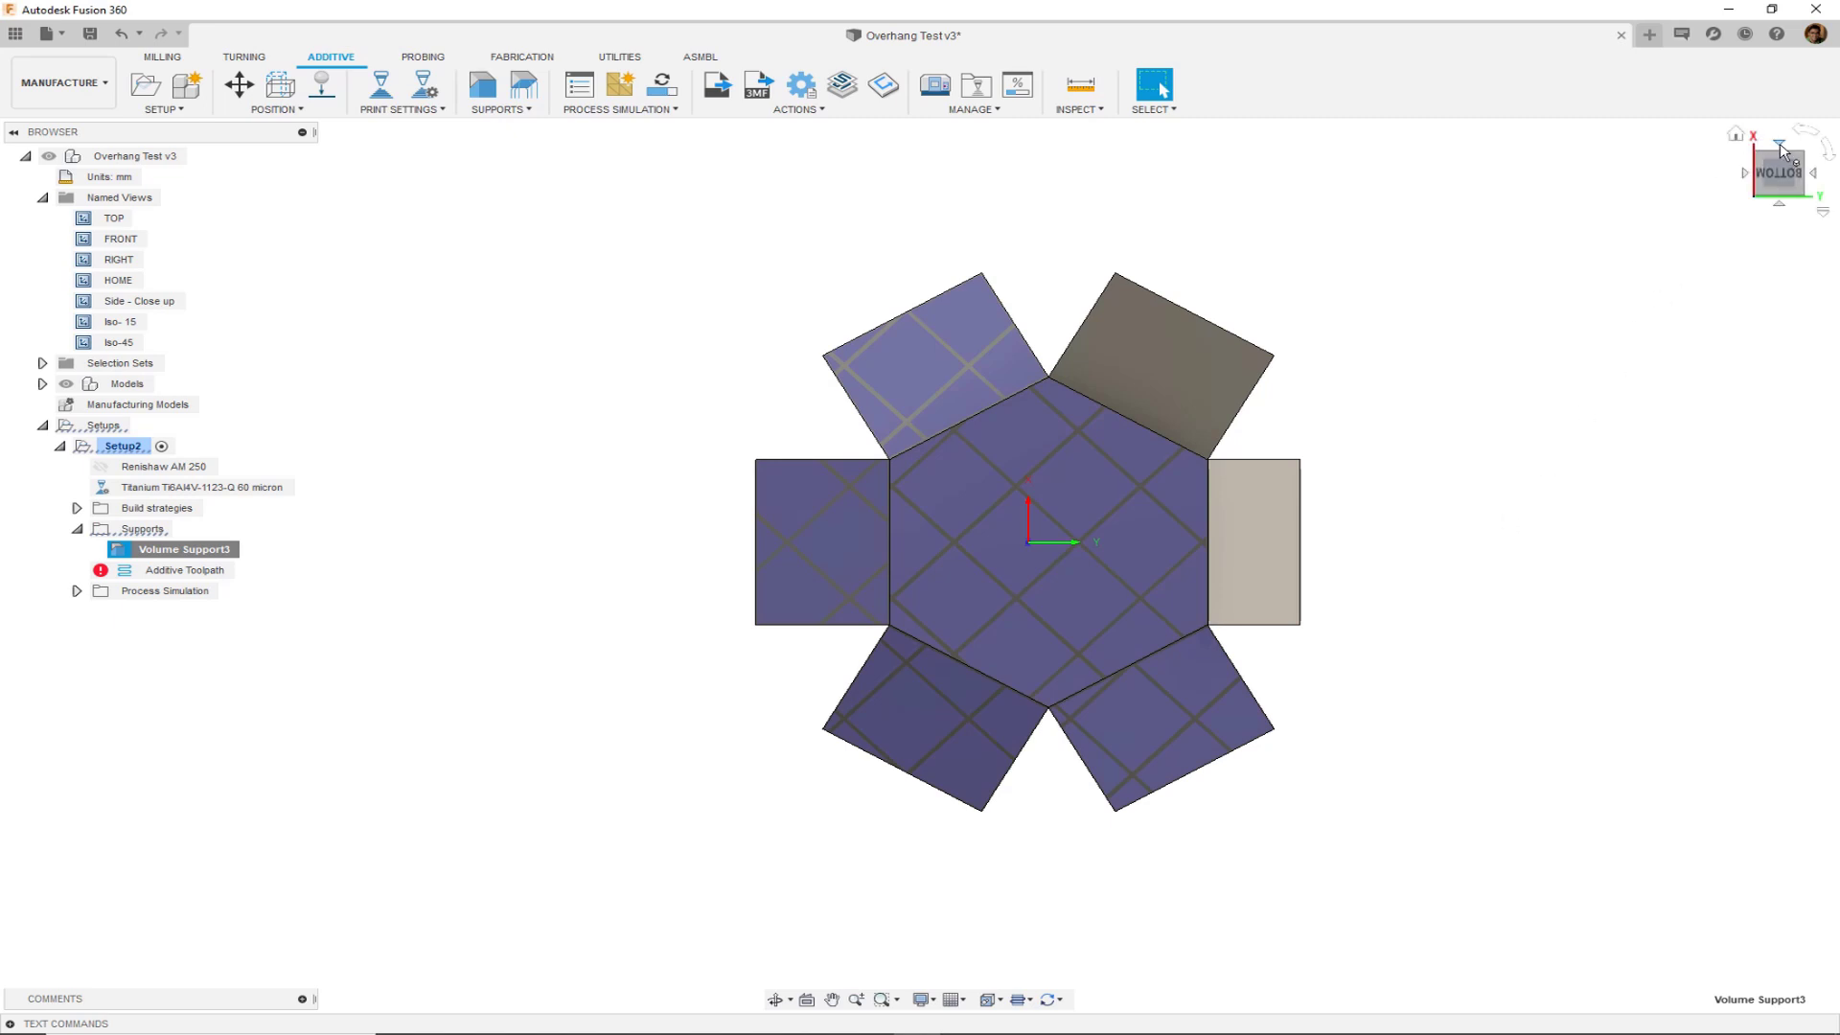
{"action": "left_click", "coordinate": [1781, 146]}
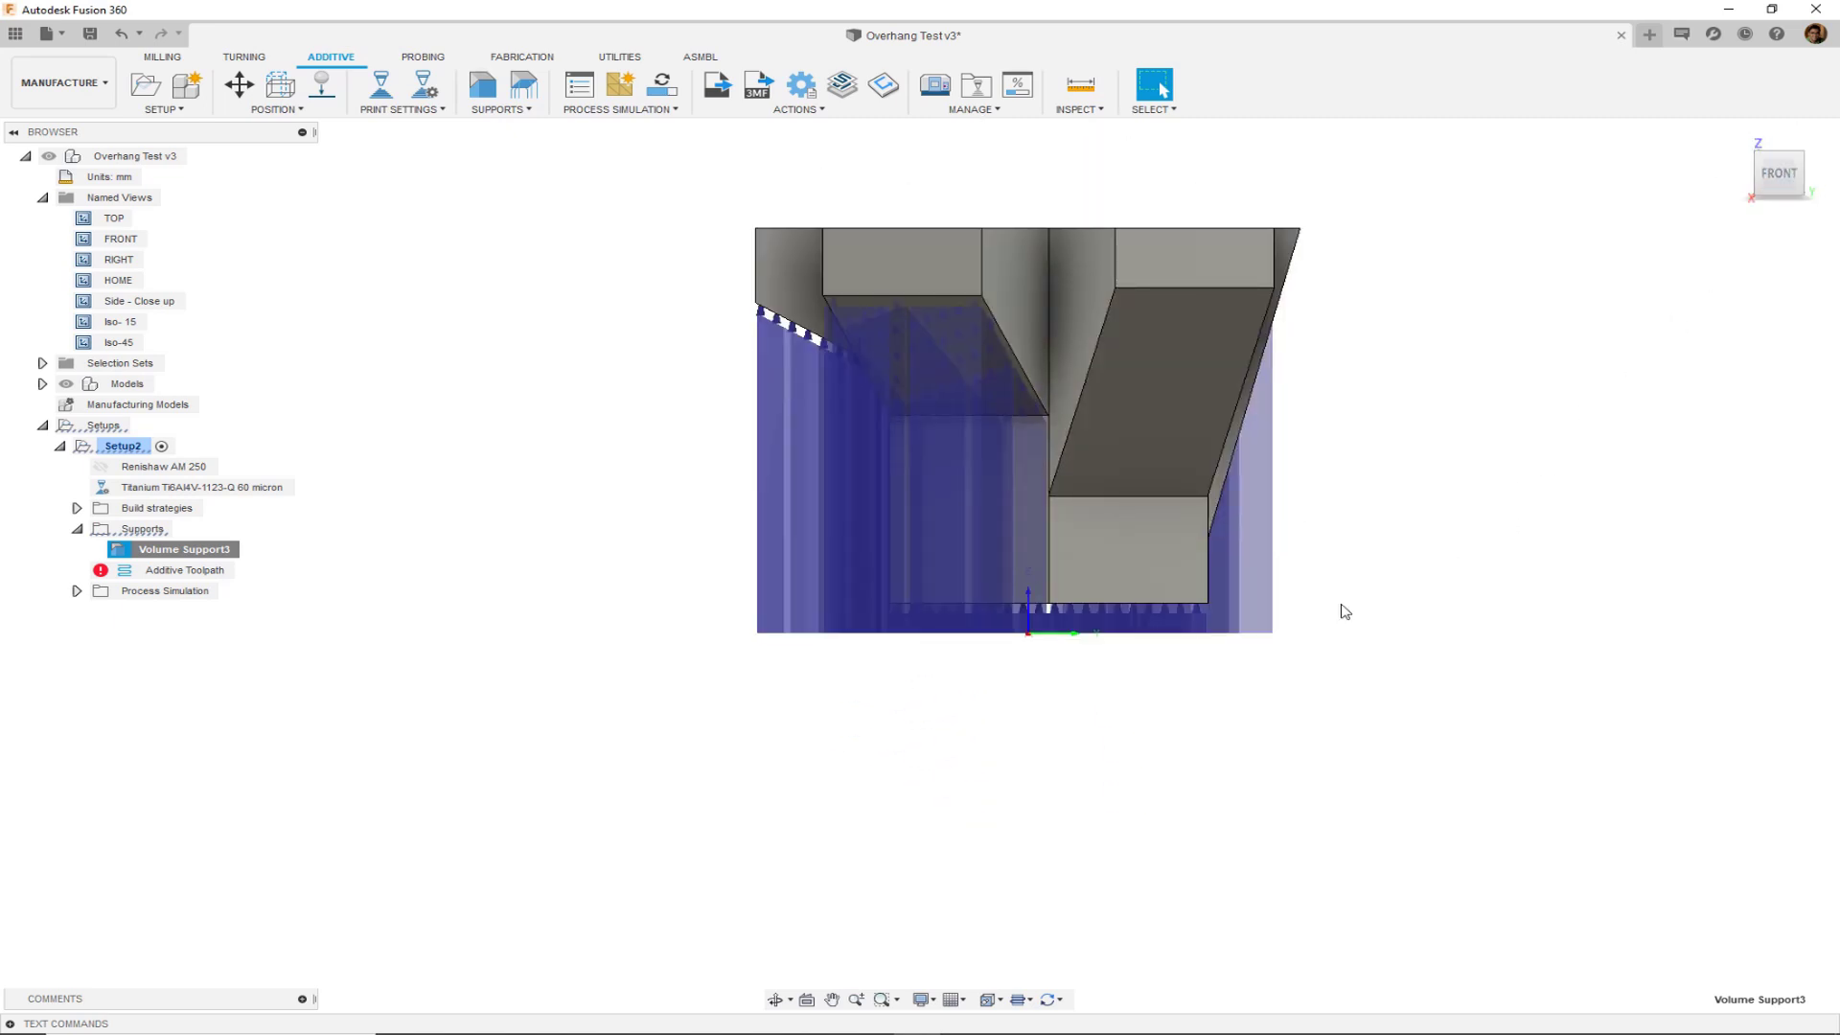
{"action": "scroll", "coordinate": [819, 316], "scroll_direction": "up", "scroll_amount": 10}
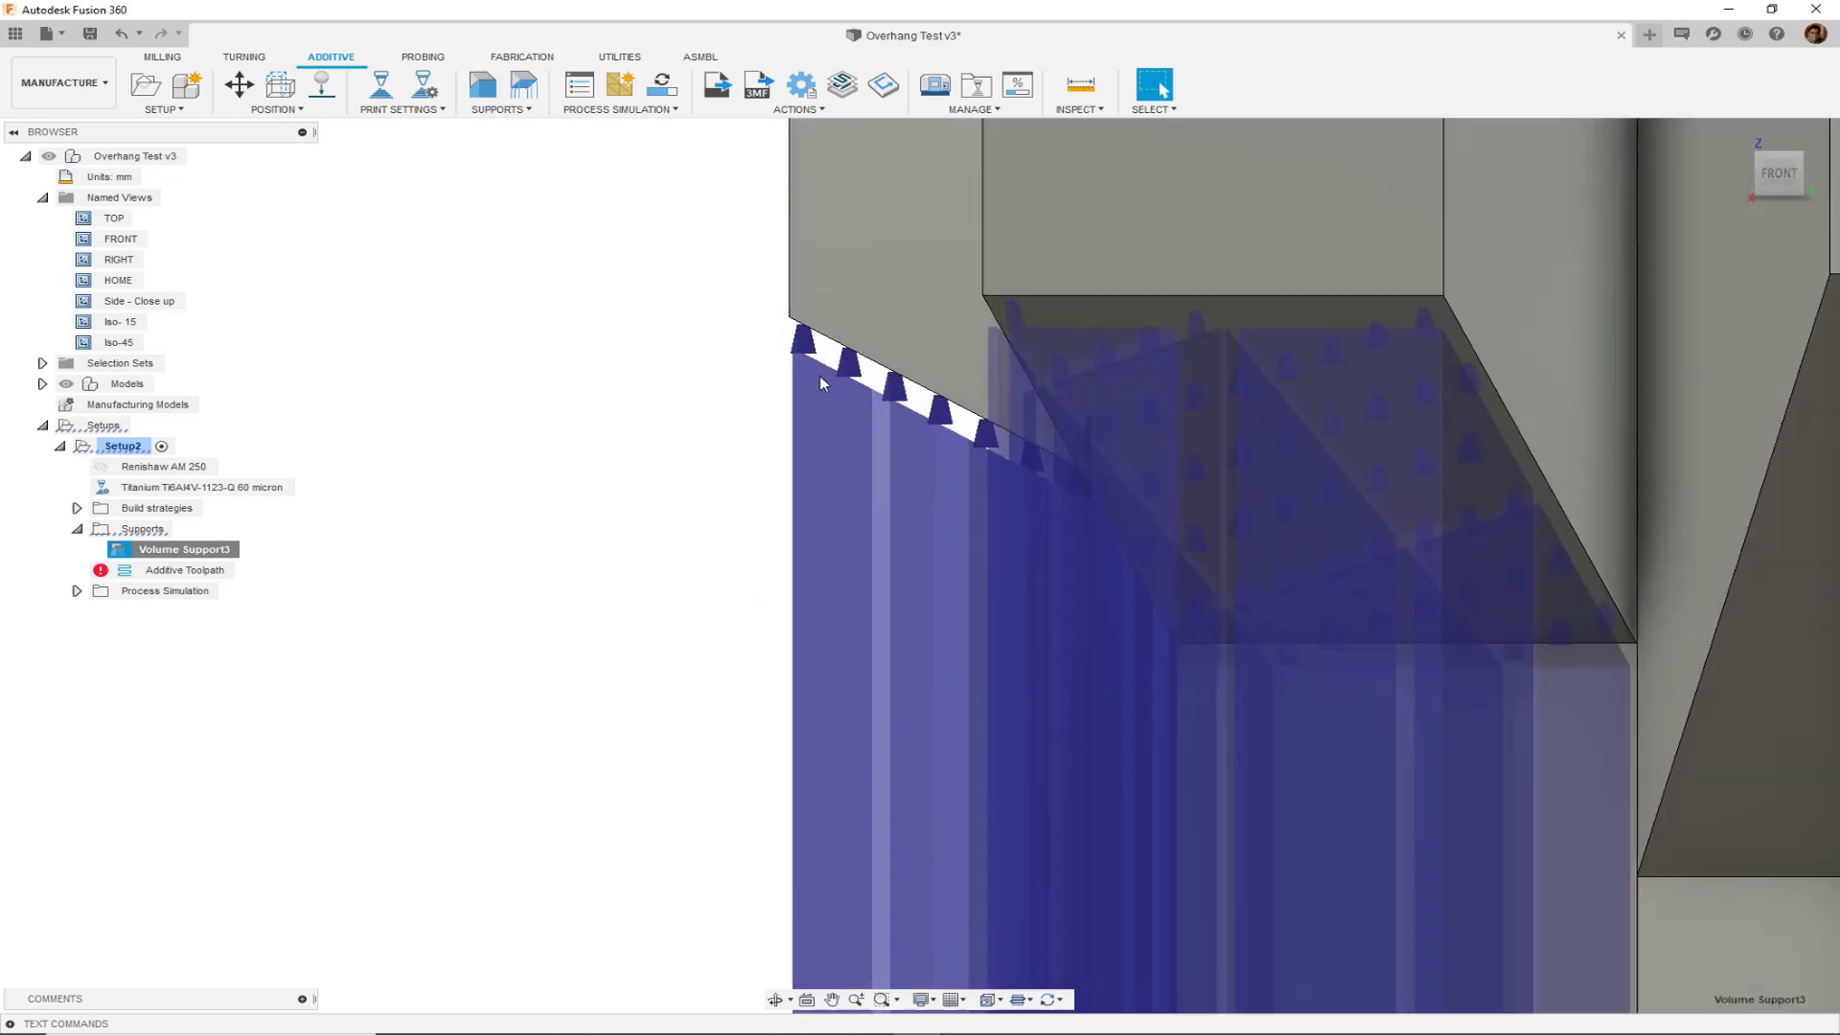
{"action": "scroll", "coordinate": [618, 523], "scroll_direction": "down", "scroll_amount": 10}
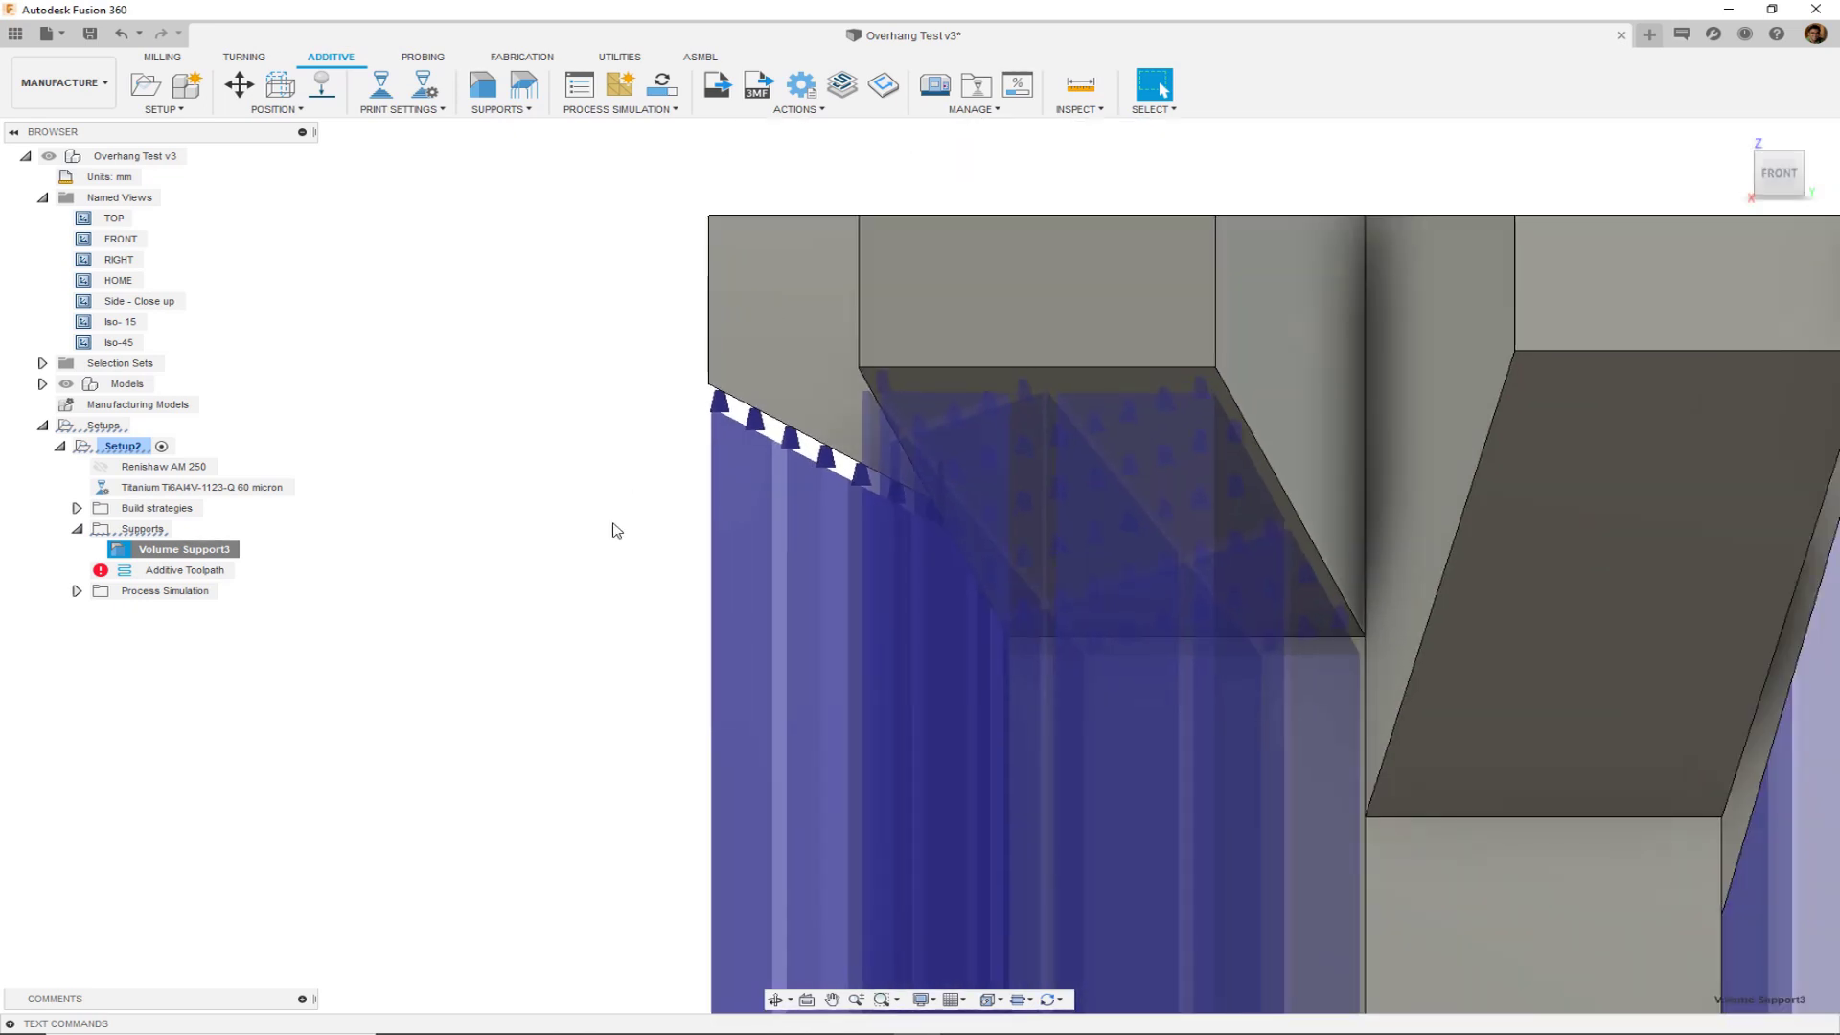
{"action": "scroll", "coordinate": [616, 530], "scroll_direction": "down", "scroll_amount": 2}
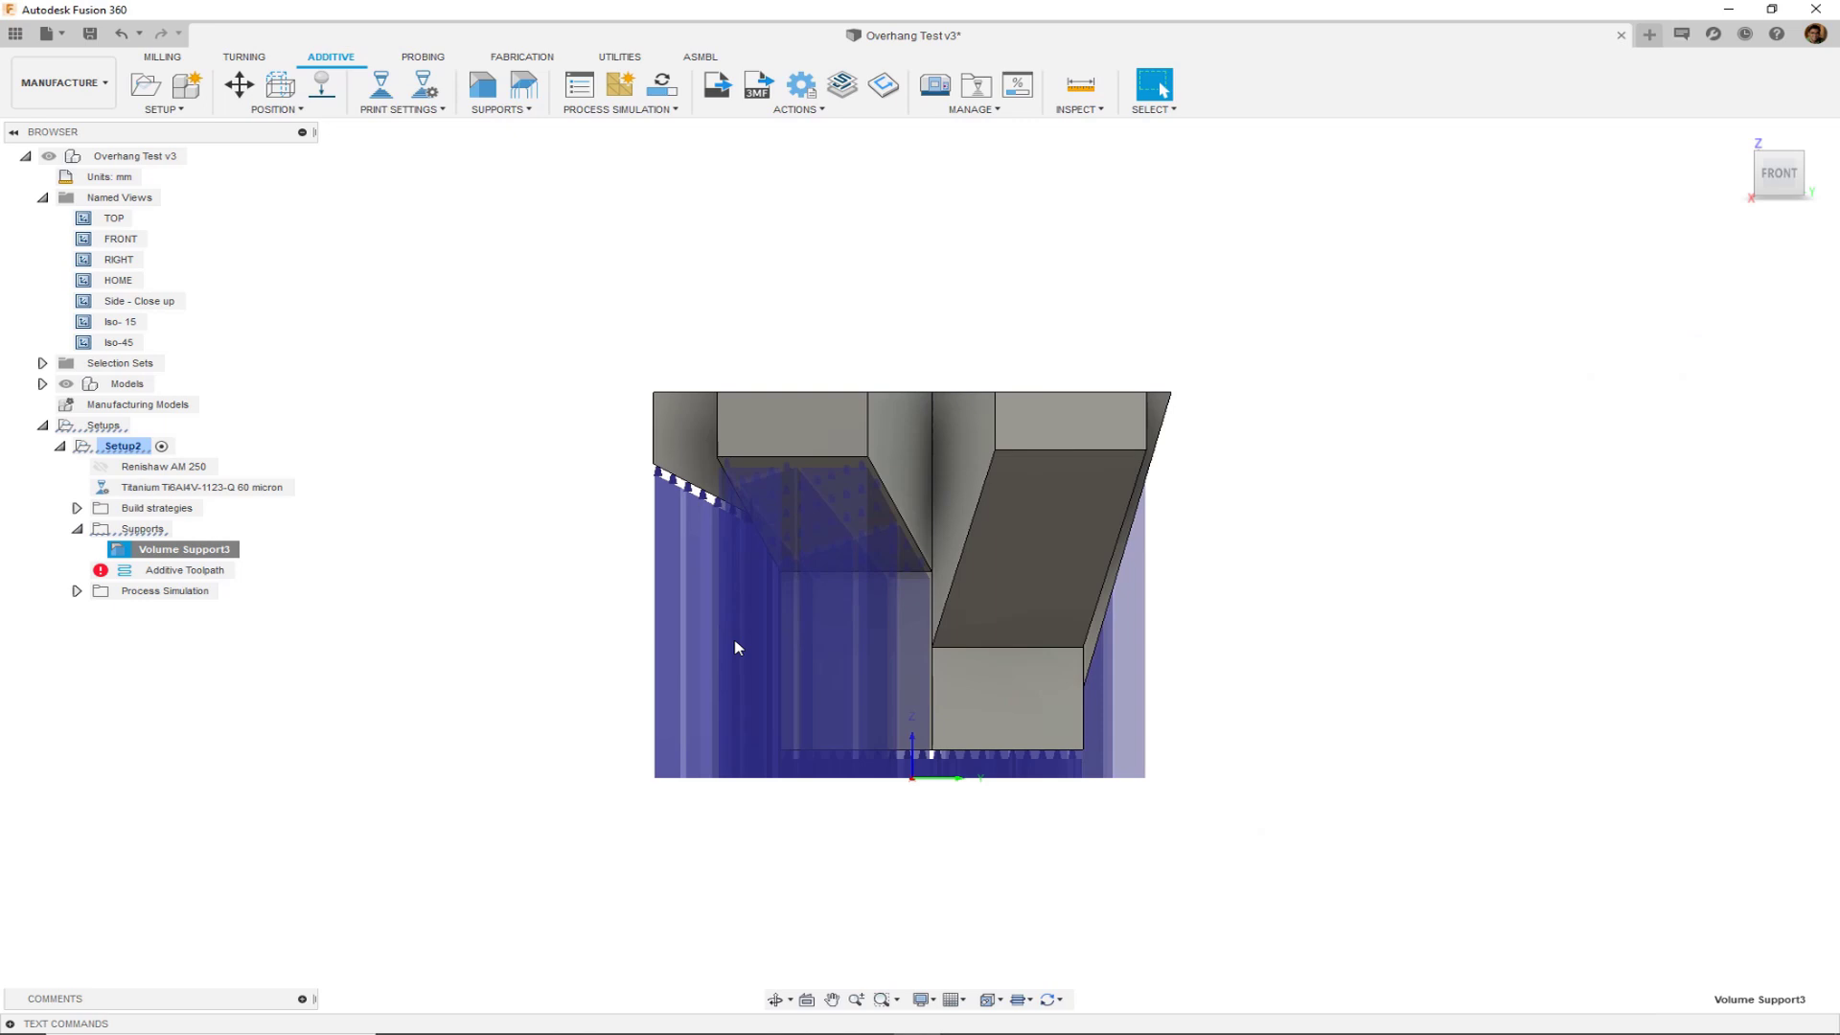